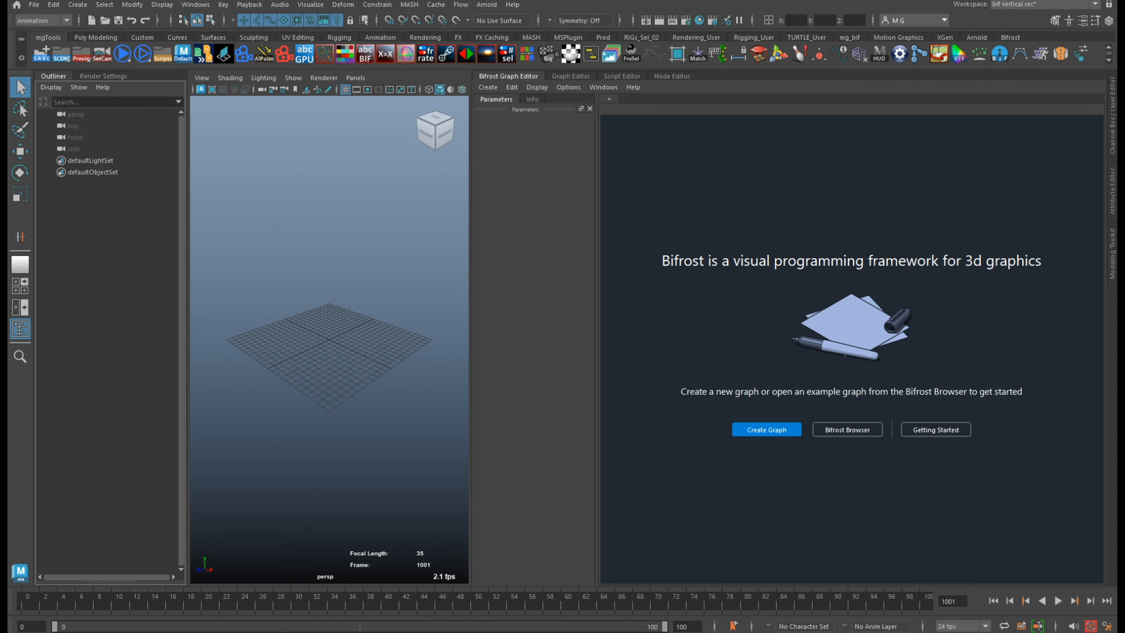
- Create a new Bifrost graph and delete its default input and output nodes
{"action": "left_click", "coordinate": [771, 430]}
{"action": "key", "text": "ctrl+a"}
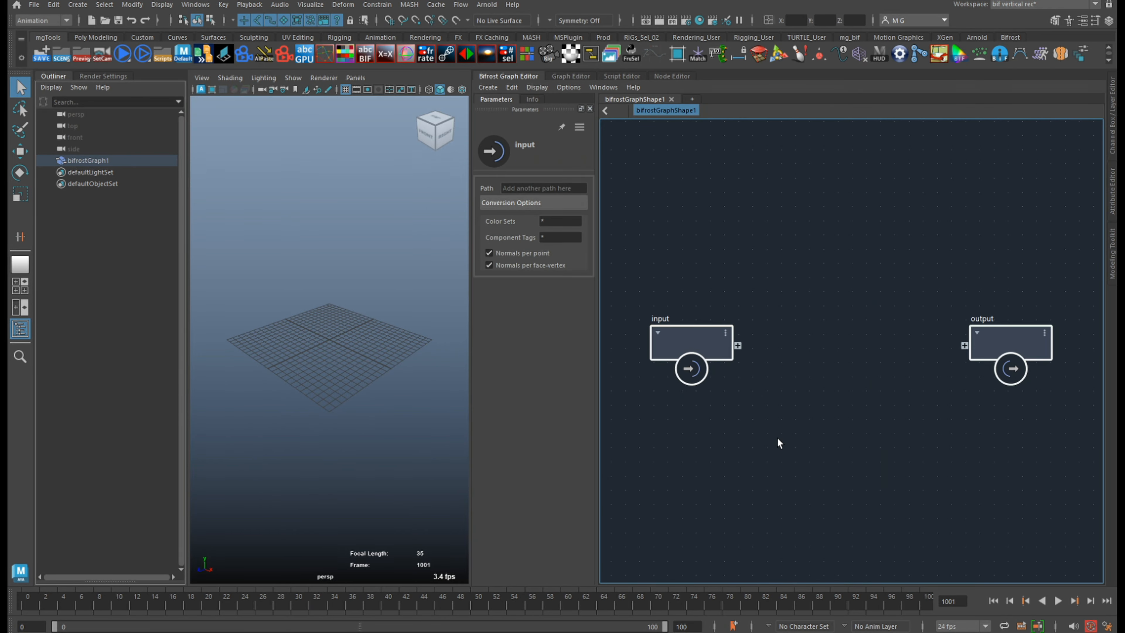
{"action": "key", "text": "Delete"}
- Add an mg_line node to the empty graph and frame the resulting line in the viewport
{"action": "key", "text": "Tab"}
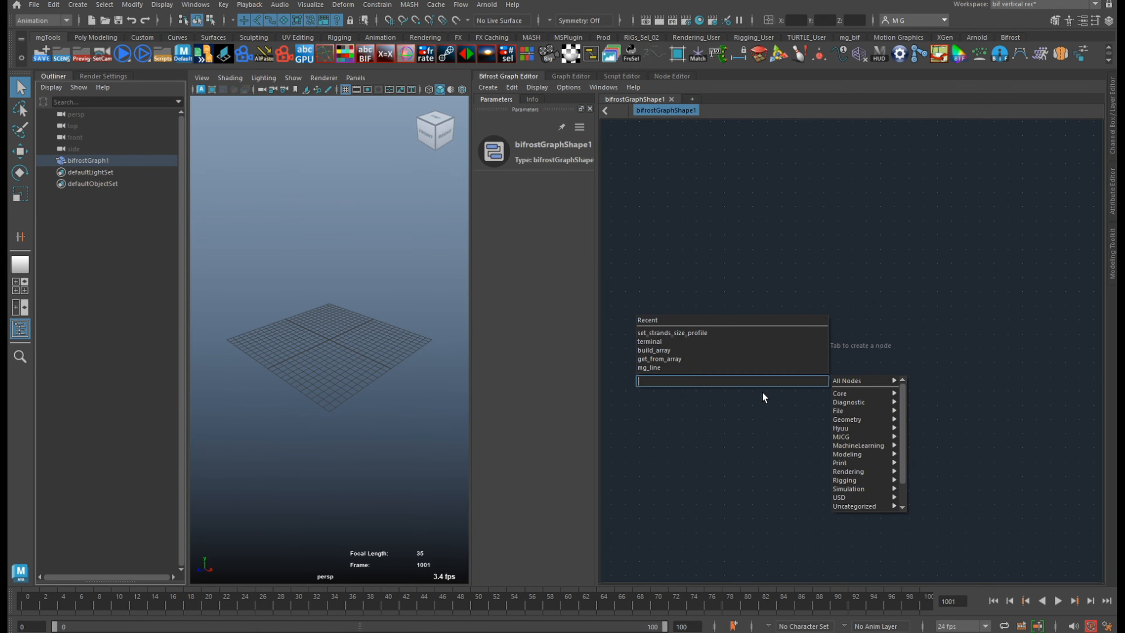
{"action": "type", "text": "mglin"}
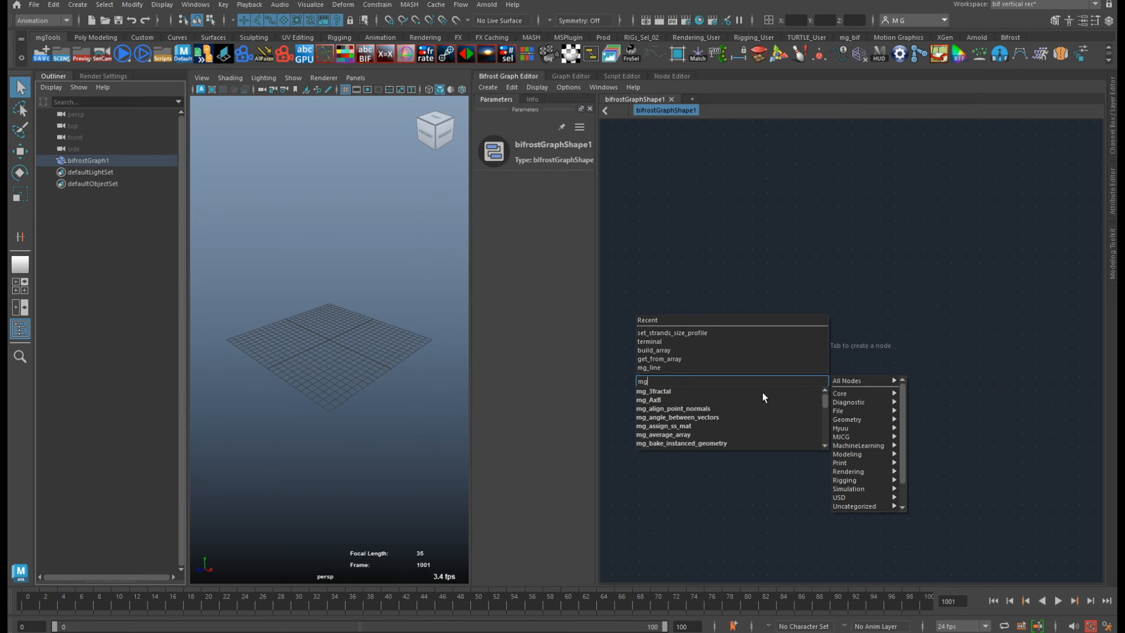
{"action": "key", "text": "Down"}
{"action": "key", "text": "Down"}
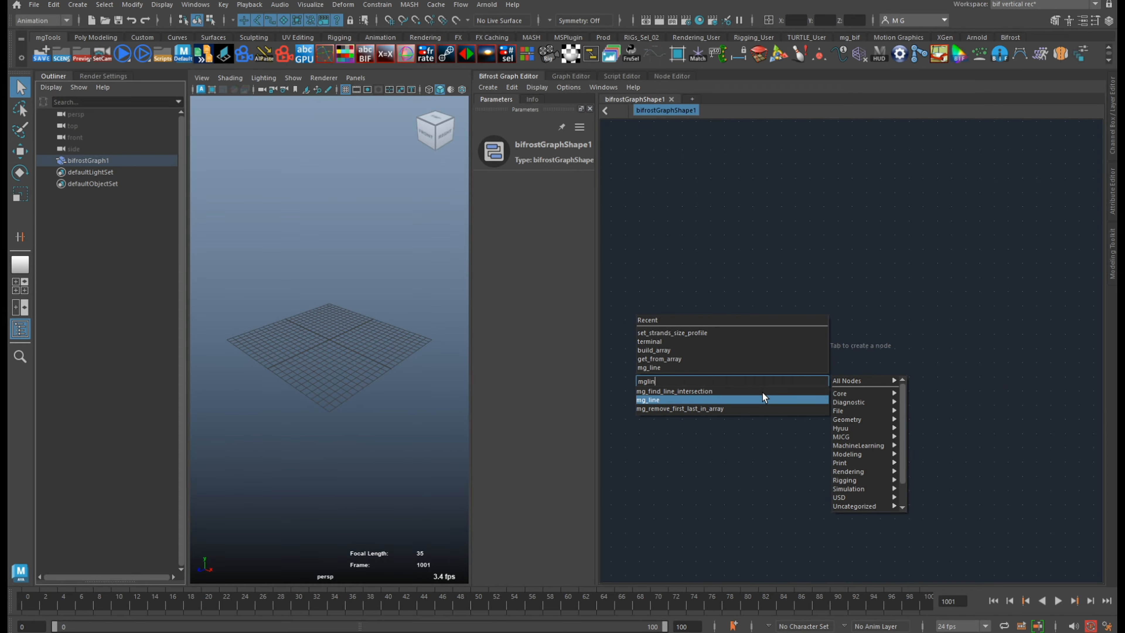
{"action": "key", "text": "Return"}
{"action": "left_click_drag", "start_coordinate": [793, 425], "coordinate": [789, 379]}
{"action": "left_click_drag", "start_coordinate": [361, 260], "coordinate": [316, 310]}
{"action": "key", "text": "f"}
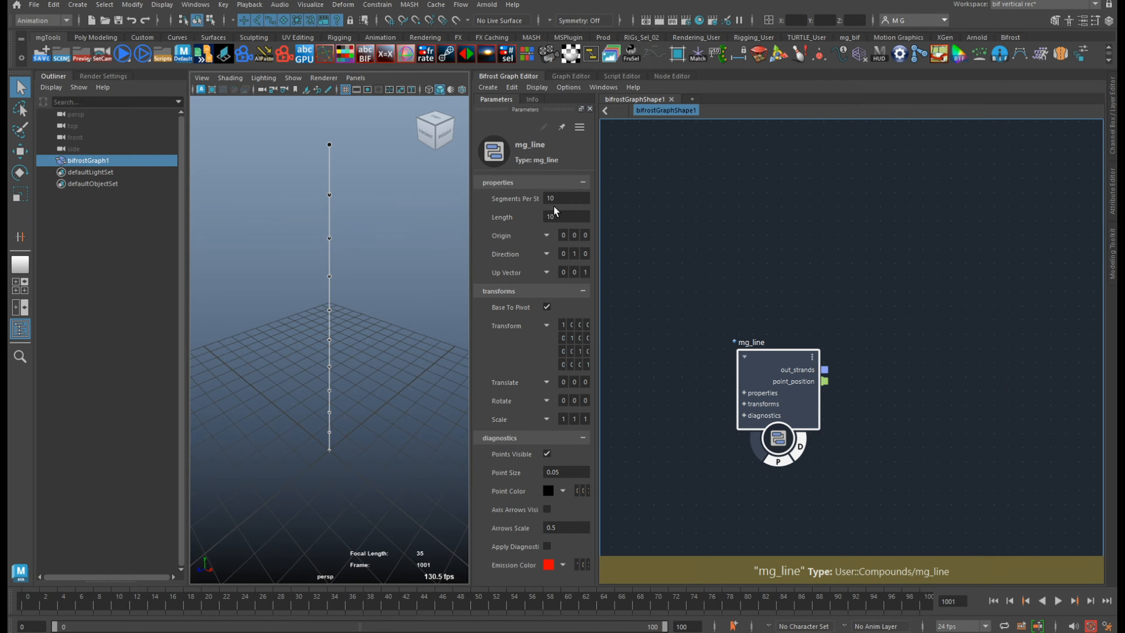
- Set the line's segments per strand to 128 and move the mg_line node aside to make room
{"action": "double_click", "coordinate": [561, 196]}
{"action": "type", "text": "128"}
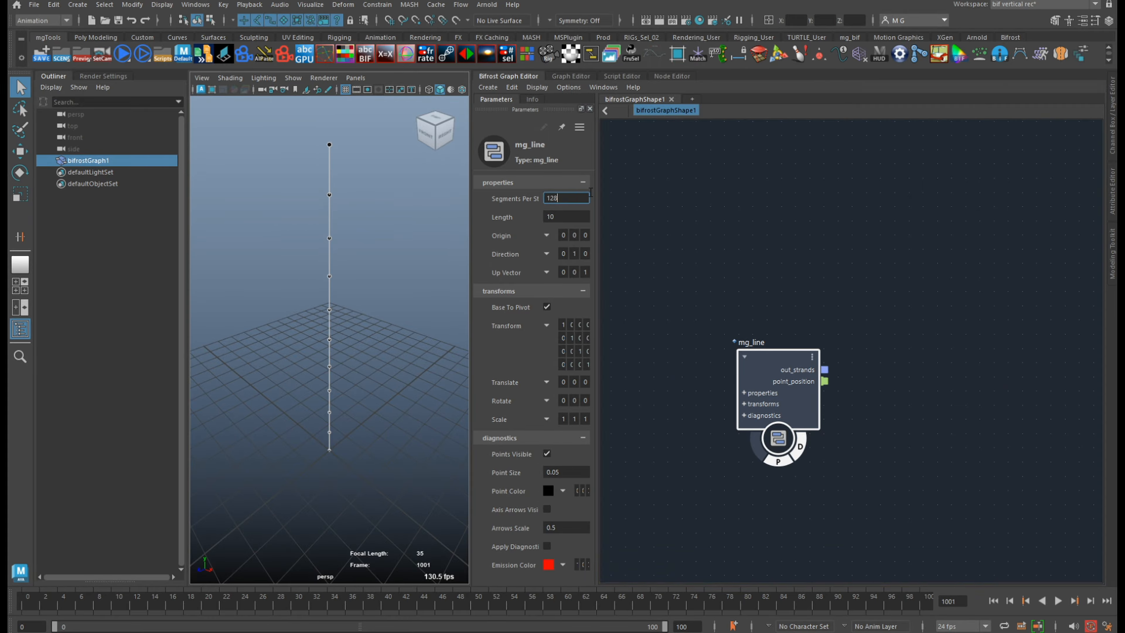
{"action": "key", "text": "Return"}
{"action": "left_click_drag", "start_coordinate": [790, 405], "coordinate": [726, 280]}
- Add a set_strands_shape node to the graph
{"action": "key", "text": "Tab"}
{"action": "type", "text": "ss"}
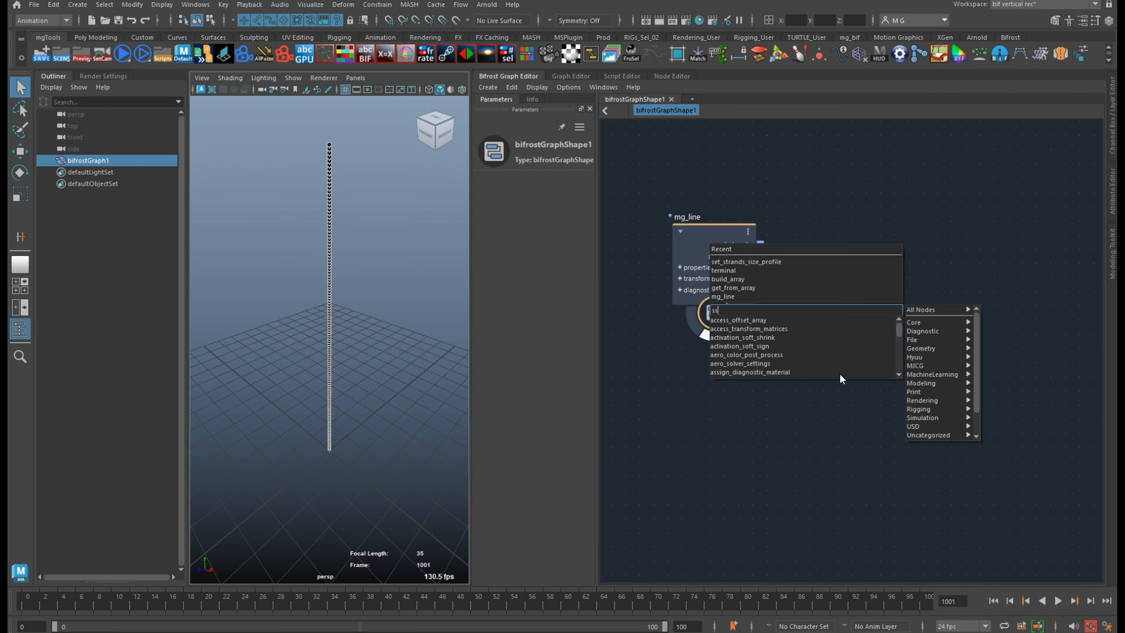
{"action": "type", "text": "s"}
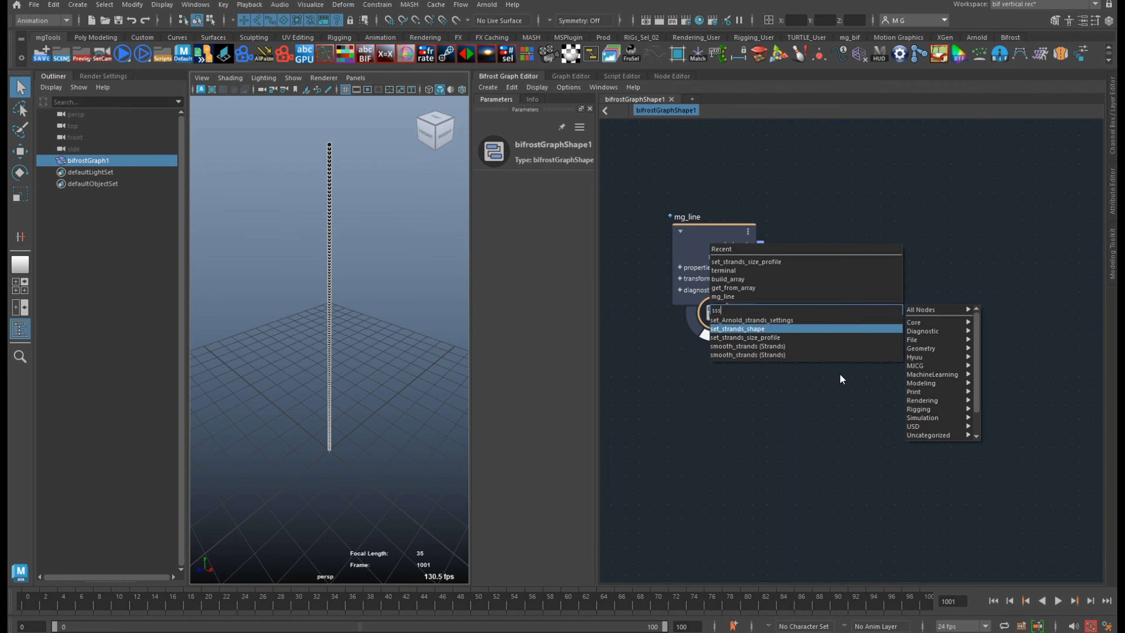
{"action": "key", "text": "Return"}
- Add a set_strands_size_profile node fed by set_strands_shape and place it beside that node
{"action": "key", "text": "Tab"}
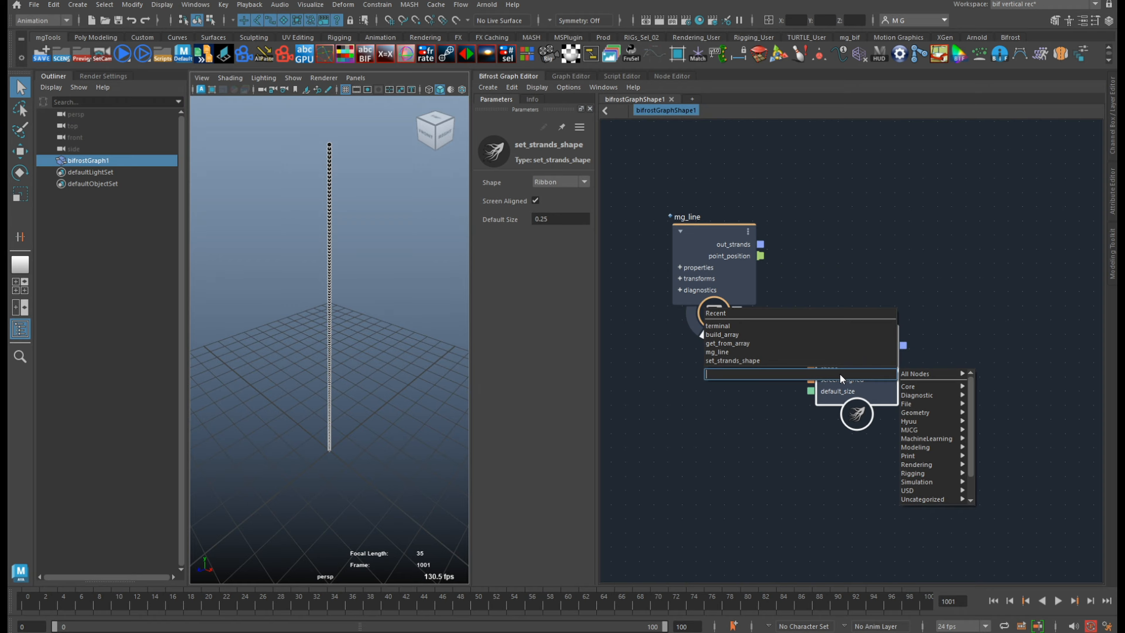
{"action": "type", "text": "sss"}
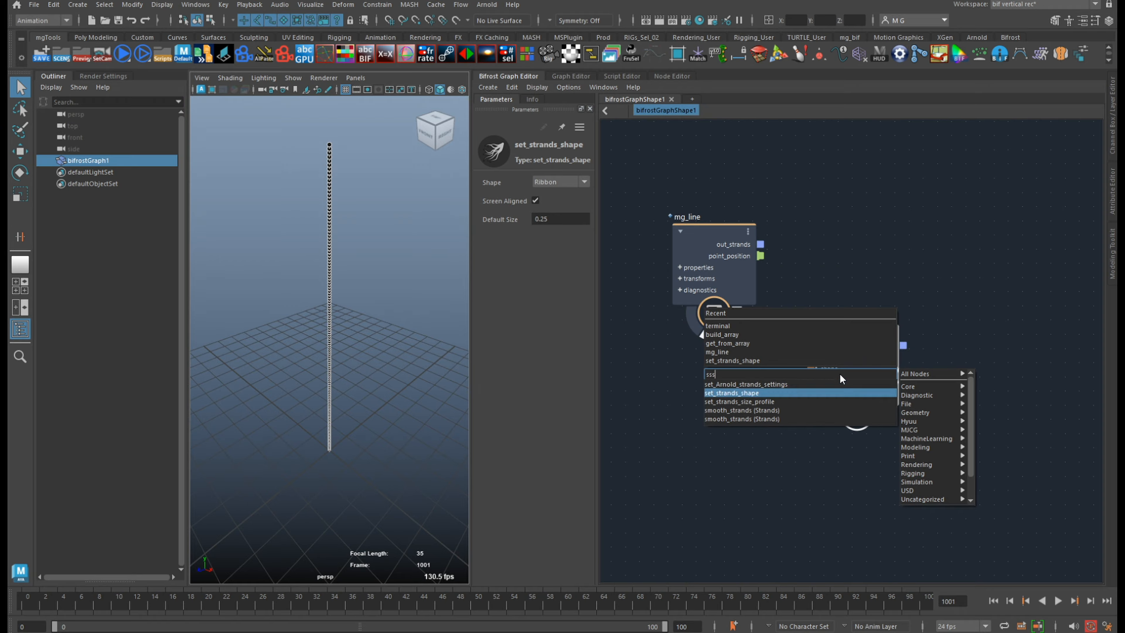
{"action": "key", "text": "Down"}
{"action": "key", "text": "Return"}
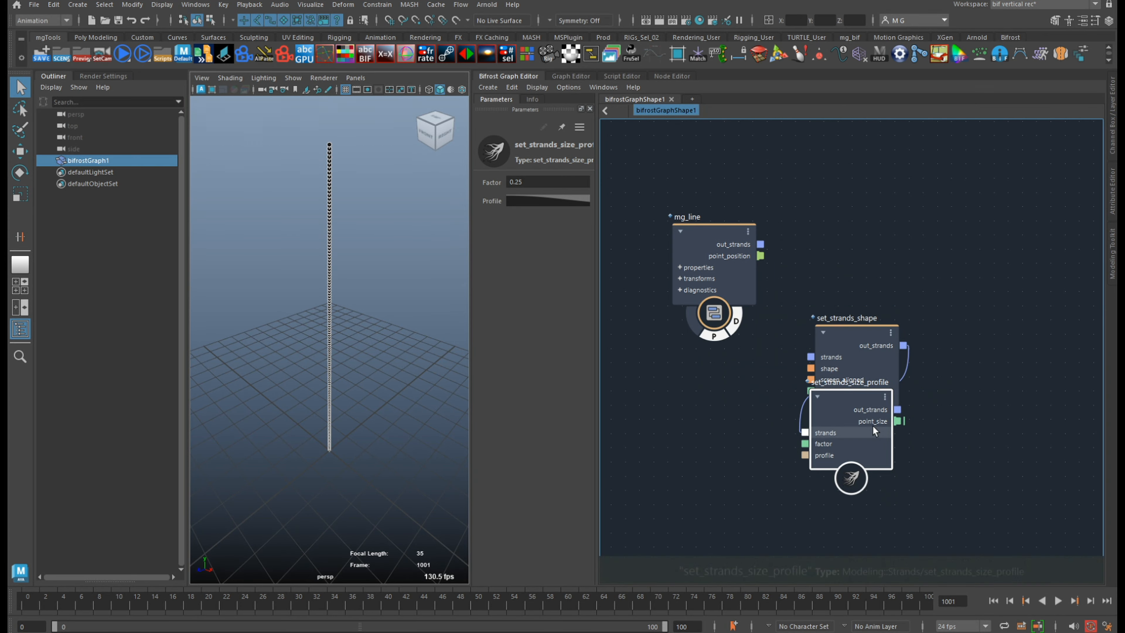
{"action": "left_click_drag", "start_coordinate": [872, 429], "coordinate": [903, 325]}
- Connect mg_line's out_strands output to the strands input of set_strands_shape
{"action": "left_click_drag", "start_coordinate": [760, 244], "coordinate": [812, 357]}
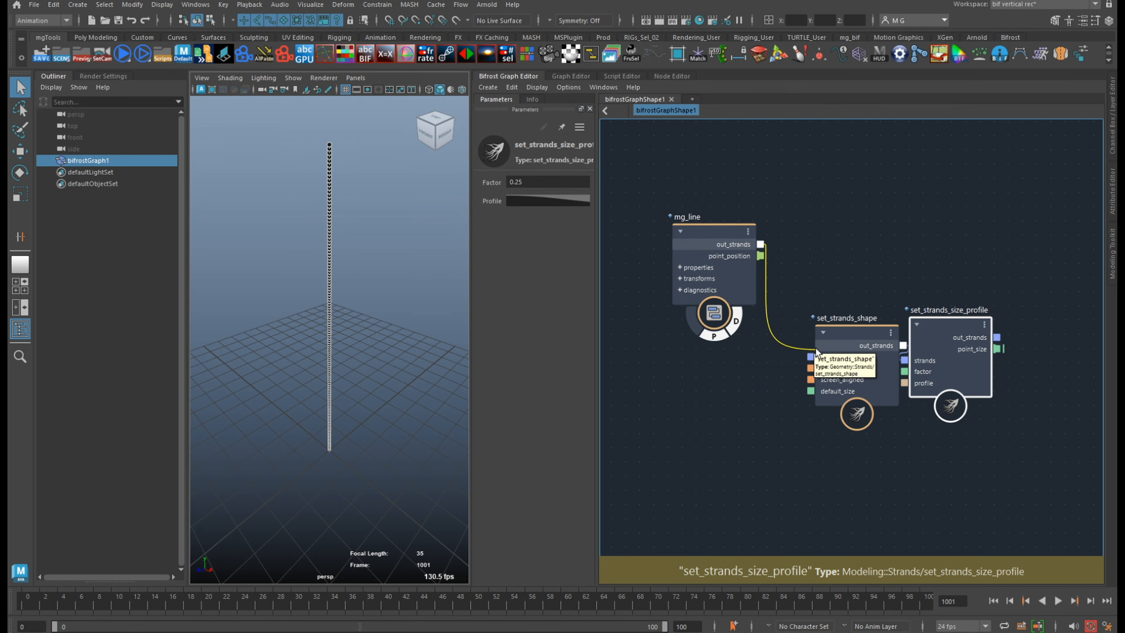
{"action": "middle_click_drag", "start_coordinate": [780, 343], "coordinate": [810, 352]}
{"action": "scroll", "coordinate": [810, 351], "scroll_direction": "down", "scroll_amount": 3}
- Switch off mg_line's proxy and diagnostic flags and arrange the three nodes in a row
{"action": "left_click_drag", "start_coordinate": [779, 318], "coordinate": [713, 320]}
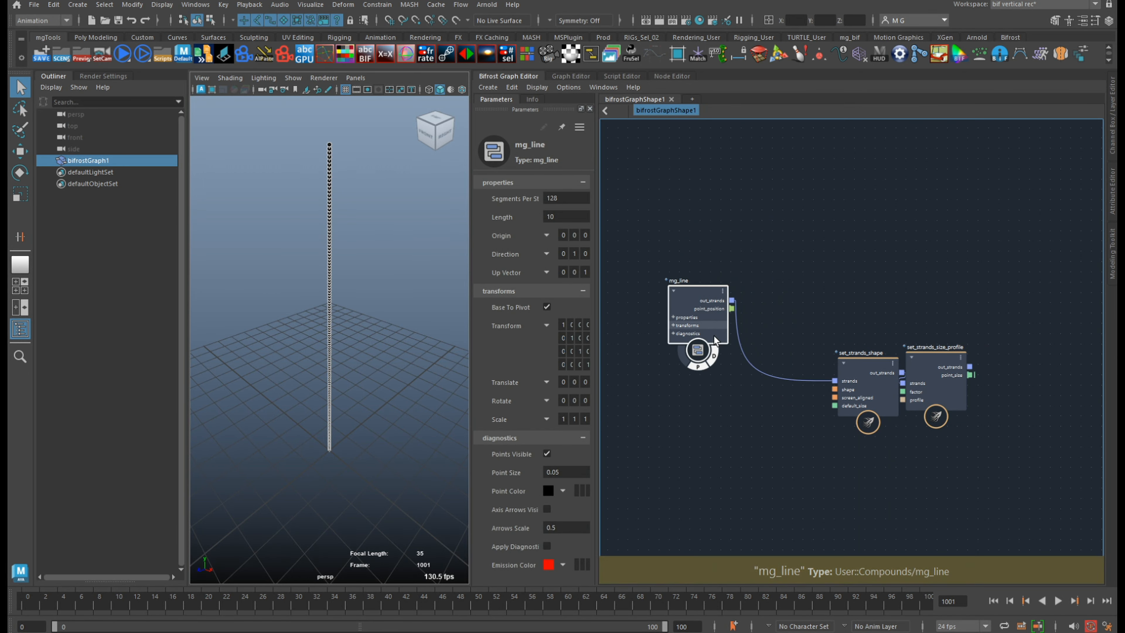
{"action": "left_click", "coordinate": [725, 371]}
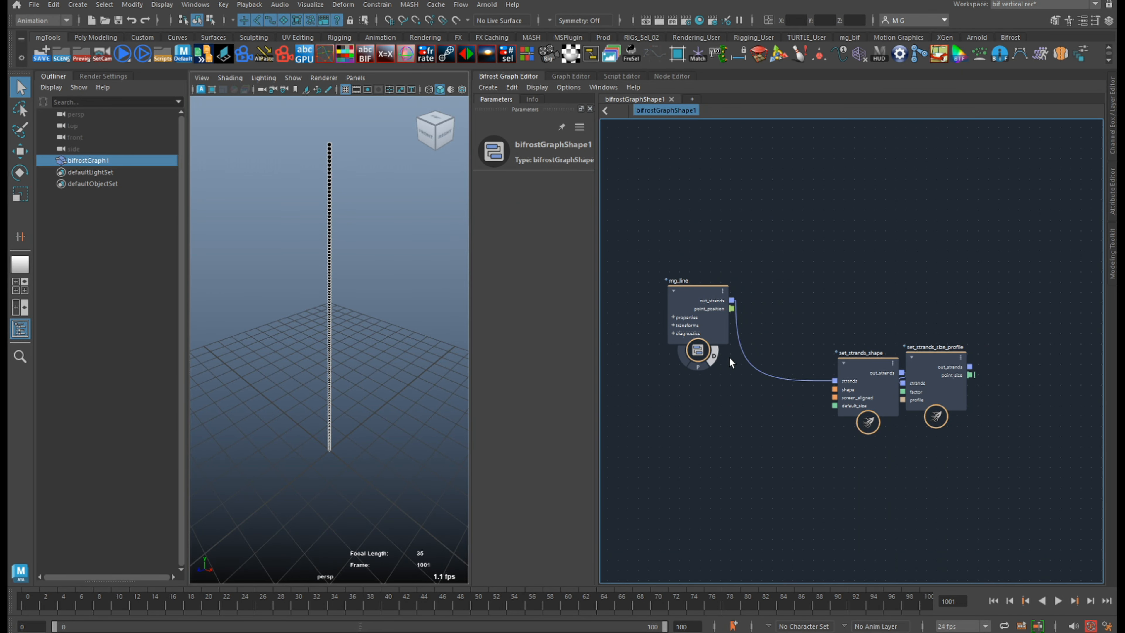
{"action": "left_click_drag", "start_coordinate": [864, 377], "coordinate": [806, 312]}
{"action": "left_click_drag", "start_coordinate": [924, 387], "coordinate": [909, 326]}
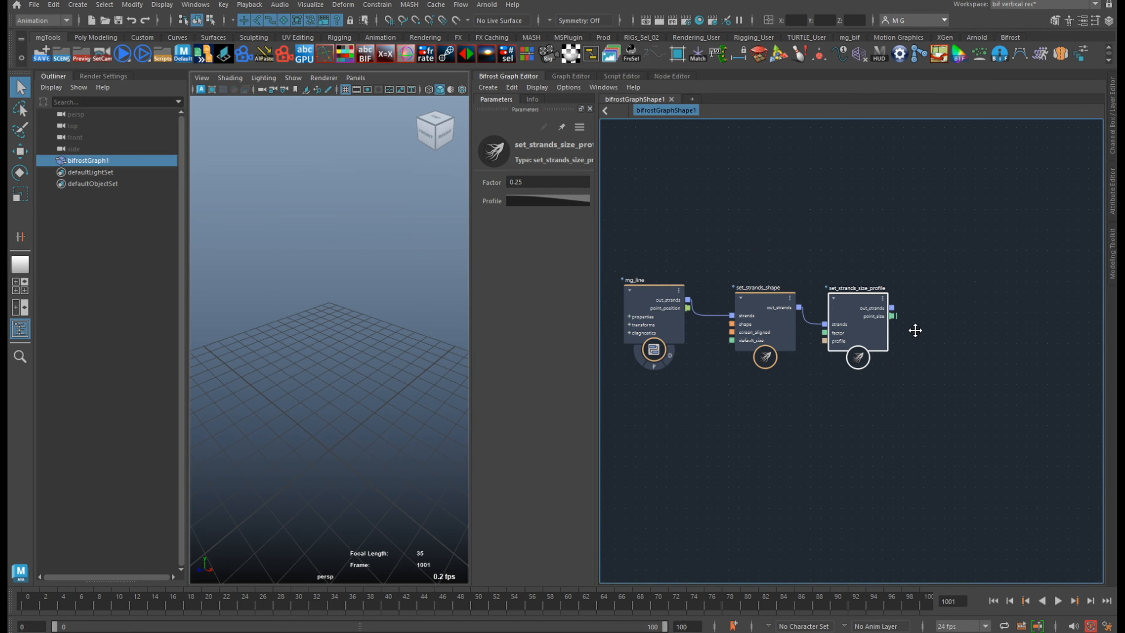
- Add a terminal node at the end of the chain and connect set_strands_size_profile's out_strands to its proxy input
{"action": "key", "text": "Tab"}
{"action": "type", "text": "ter"}
{"action": "key", "text": "Return"}
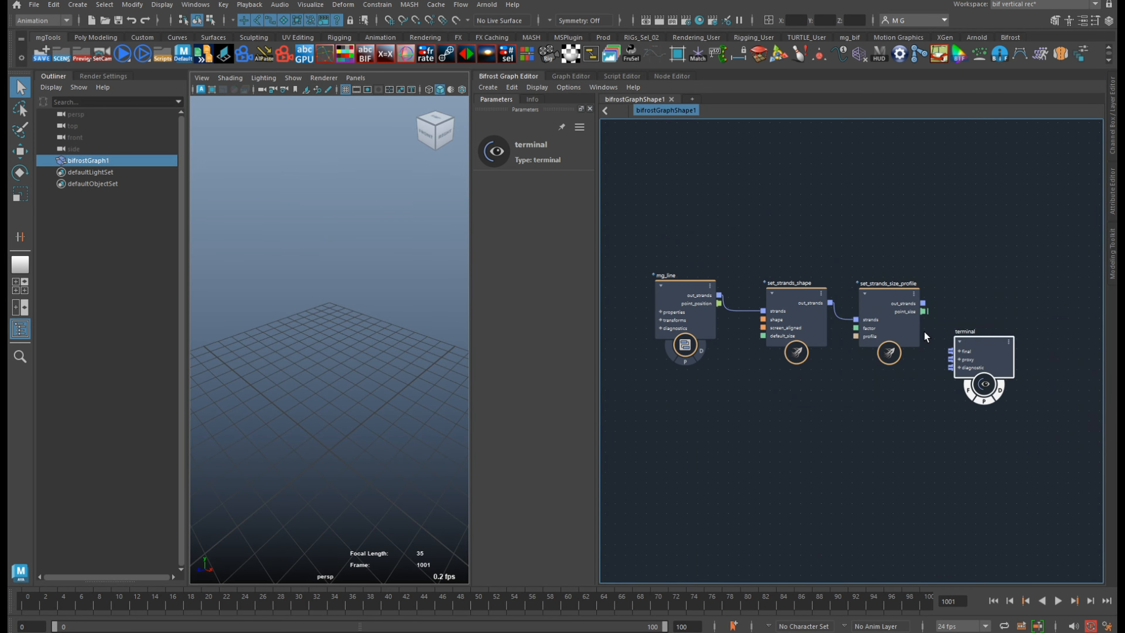
{"action": "left_click_drag", "start_coordinate": [985, 365], "coordinate": [1011, 304]}
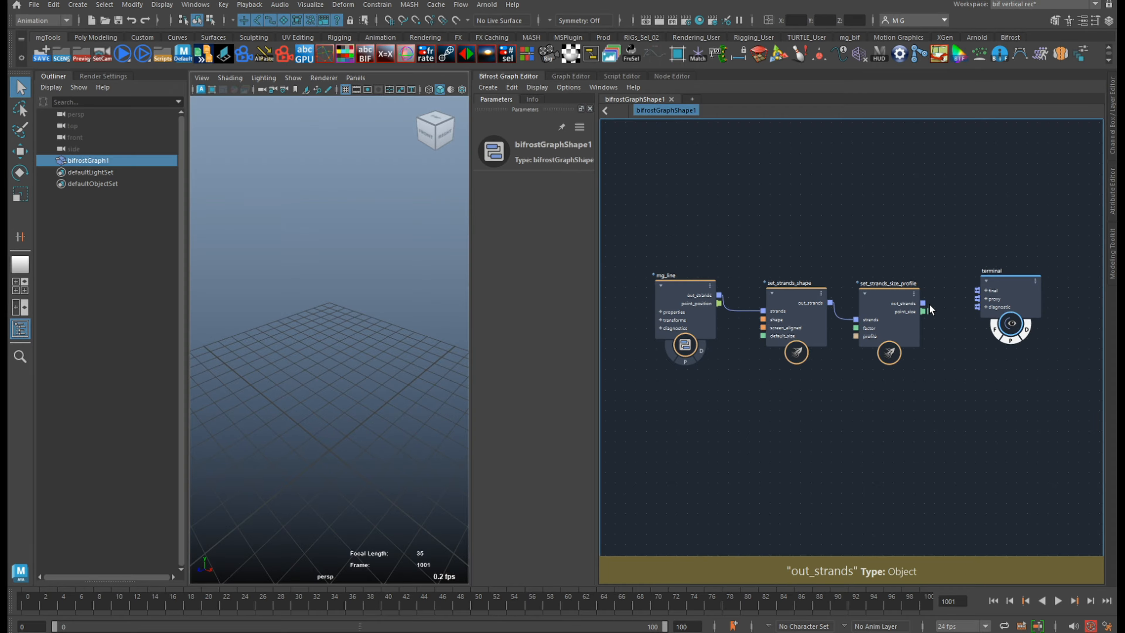
{"action": "left_click_drag", "start_coordinate": [924, 303], "coordinate": [1018, 319]}
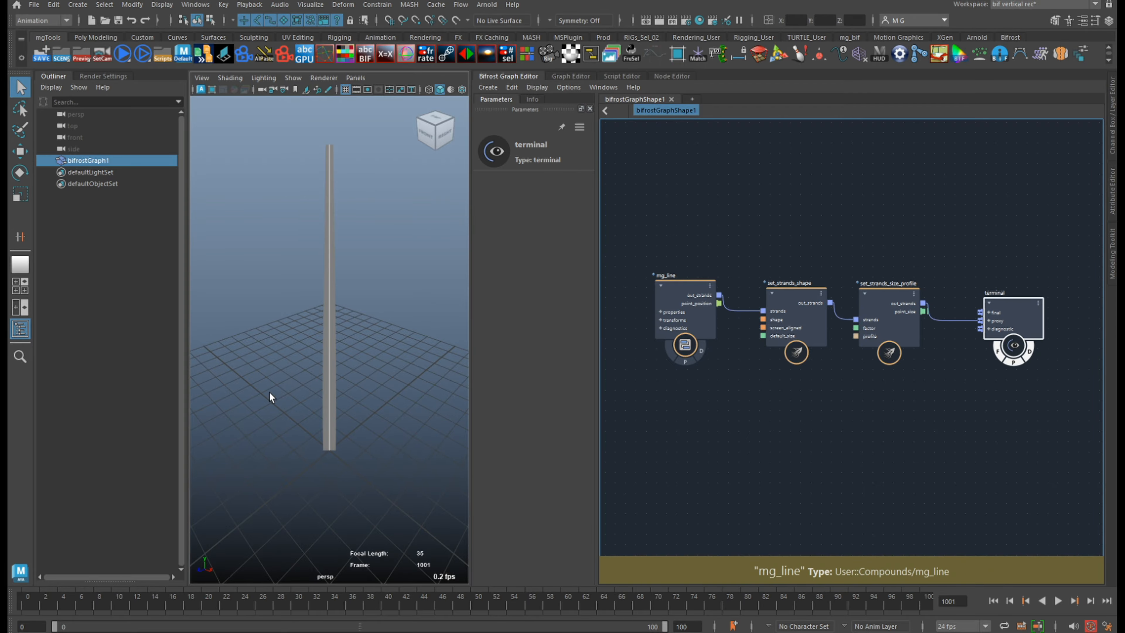
- Turn off Screen Aligned on set_strands_shape and check the ribbon from another angle
{"action": "left_click_drag", "start_coordinate": [271, 394], "coordinate": [307, 334], "text": "alt"}
{"action": "left_click", "coordinate": [784, 322]}
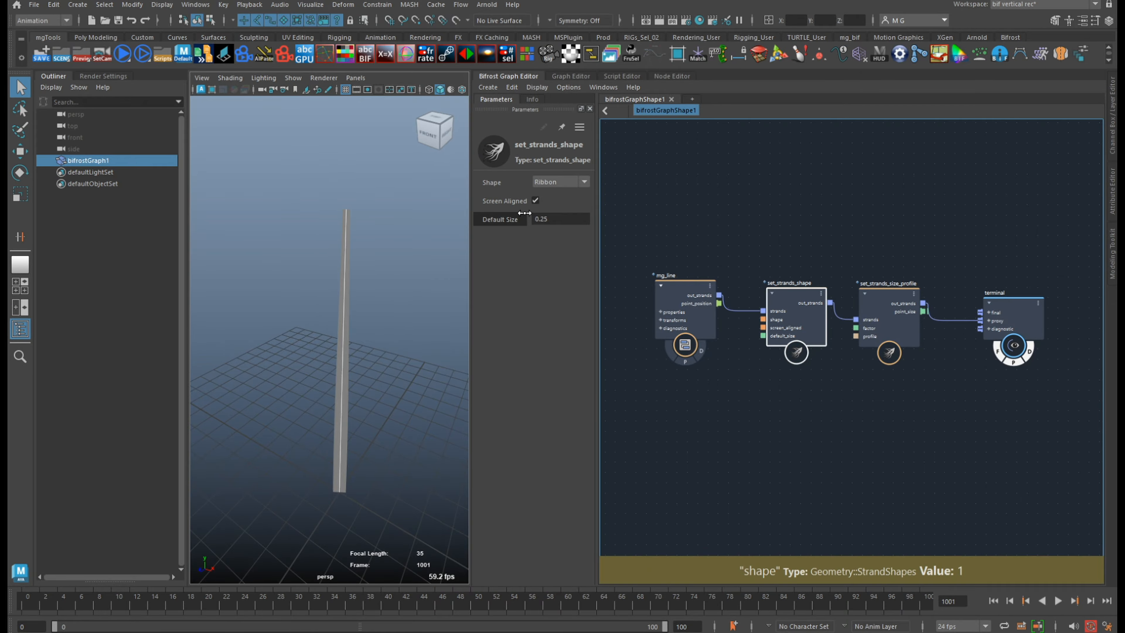
{"action": "left_click", "coordinate": [536, 201]}
{"action": "mouse_move", "coordinate": [329, 419]}
{"action": "left_mouse_down", "text": "alt"}
{"action": "mouse_move", "coordinate": [261, 390]}
{"action": "mouse_move", "coordinate": [369, 349]}
{"action": "mouse_move", "coordinate": [322, 344]}
{"action": "mouse_move", "coordinate": [328, 355]}
{"action": "mouse_move", "coordinate": [365, 352]}
{"action": "mouse_move", "coordinate": [284, 388]}
{"action": "mouse_move", "coordinate": [286, 369]}
{"action": "mouse_move", "coordinate": [372, 387]}
{"action": "mouse_move", "coordinate": [358, 378]}
{"action": "mouse_move", "coordinate": [337, 397]}
{"action": "left_mouse_up", "text": "alt"}
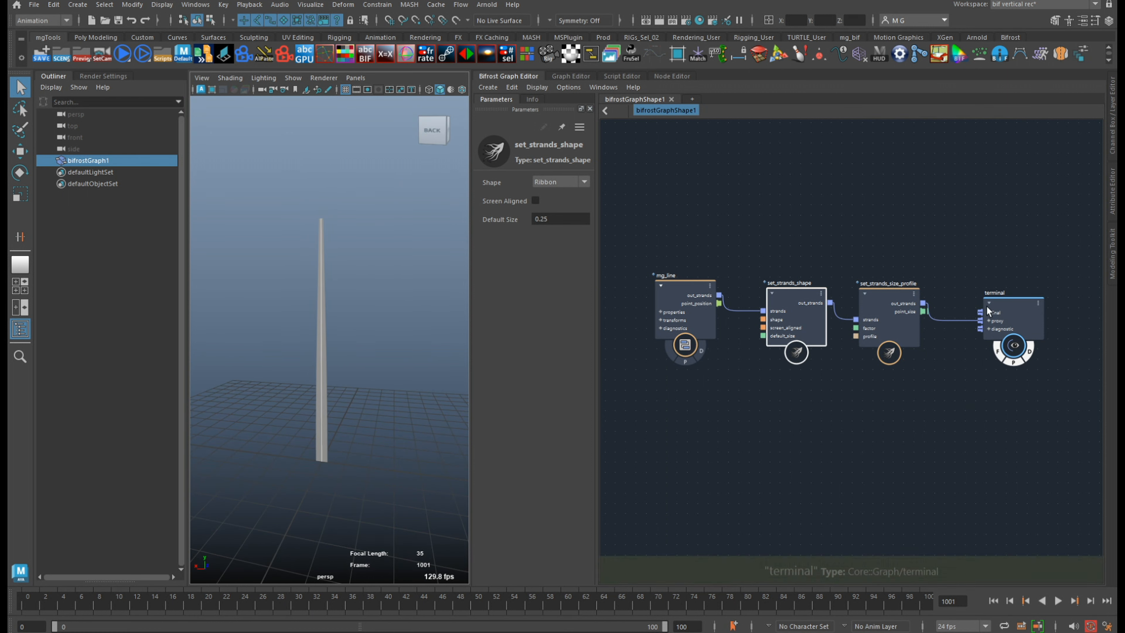
- Move the set_strands_size_profile node below its neighbours and examine its factor and profile inputs
{"action": "left_click_drag", "start_coordinate": [888, 322], "coordinate": [894, 367]}
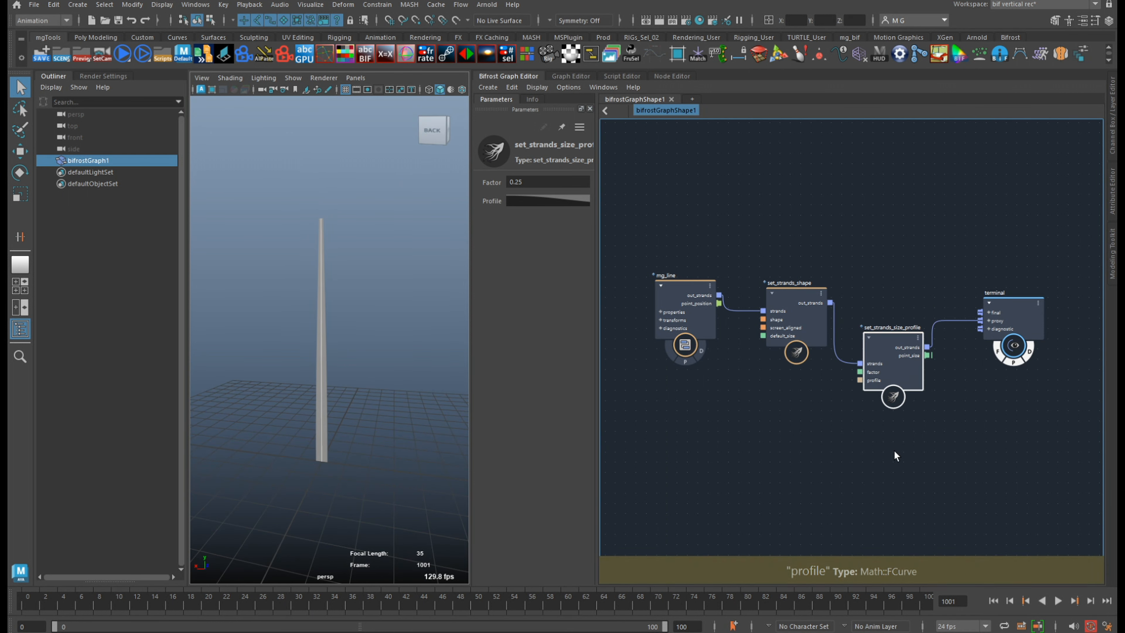
{"action": "middle_click_drag", "start_coordinate": [848, 435], "coordinate": [831, 374], "text": "alt"}
{"action": "scroll", "coordinate": [879, 310], "scroll_direction": "up", "scroll_amount": 1}
{"action": "scroll", "coordinate": [902, 275], "scroll_direction": "up", "scroll_amount": 4}
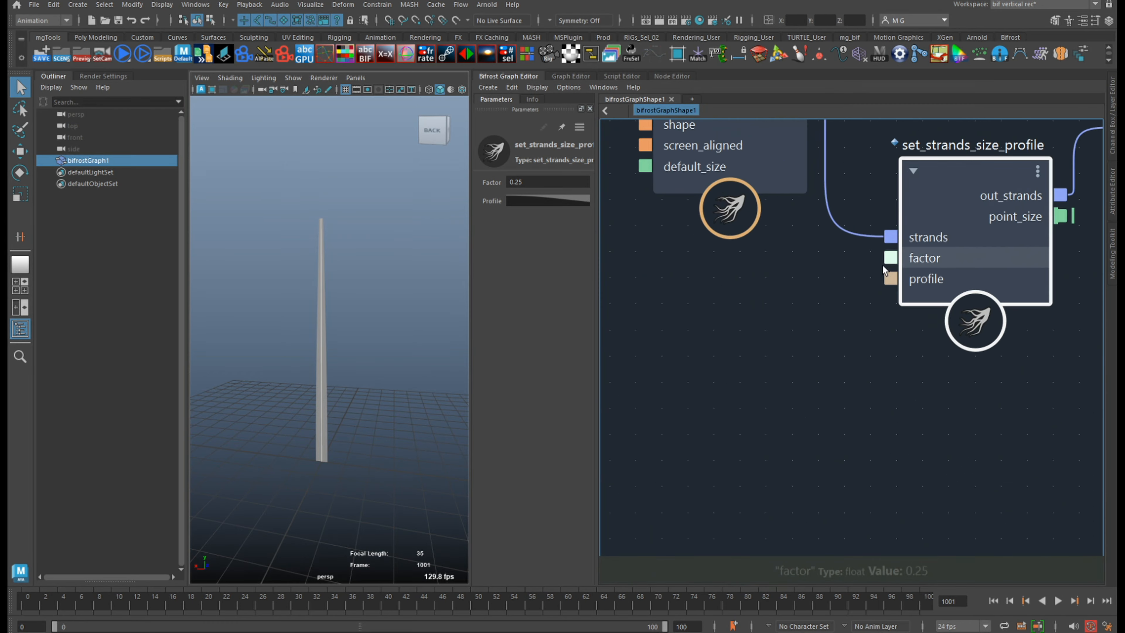
{"action": "middle_click_drag", "start_coordinate": [837, 457], "coordinate": [831, 360], "text": "alt"}
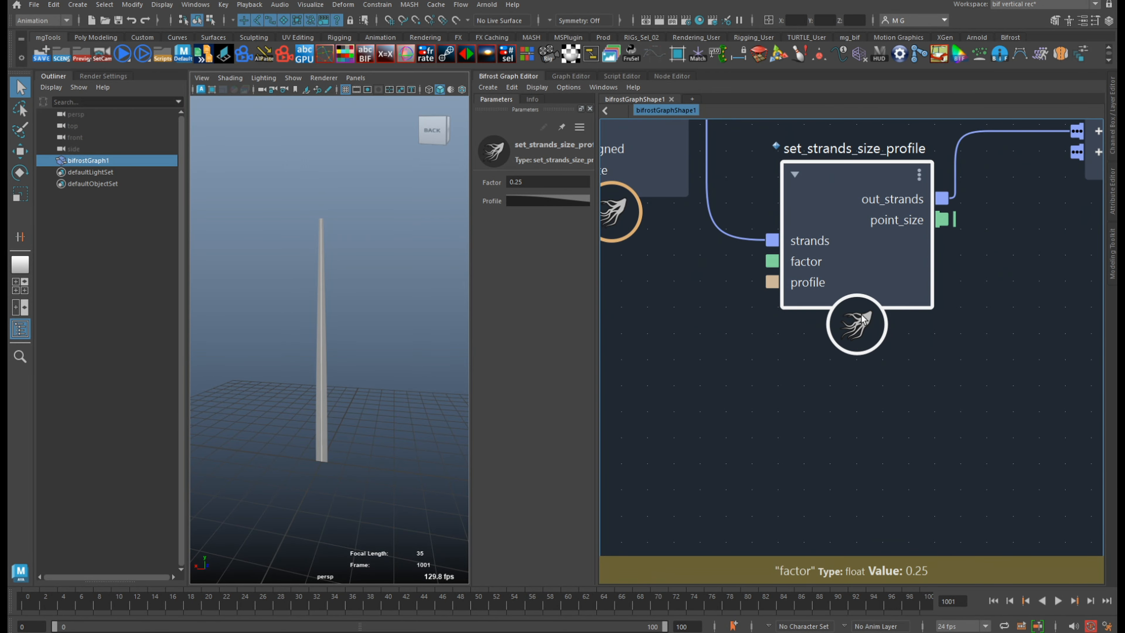
{"action": "scroll", "coordinate": [805, 322], "scroll_direction": "down", "scroll_amount": 3}
{"action": "left_click", "coordinate": [746, 360]}
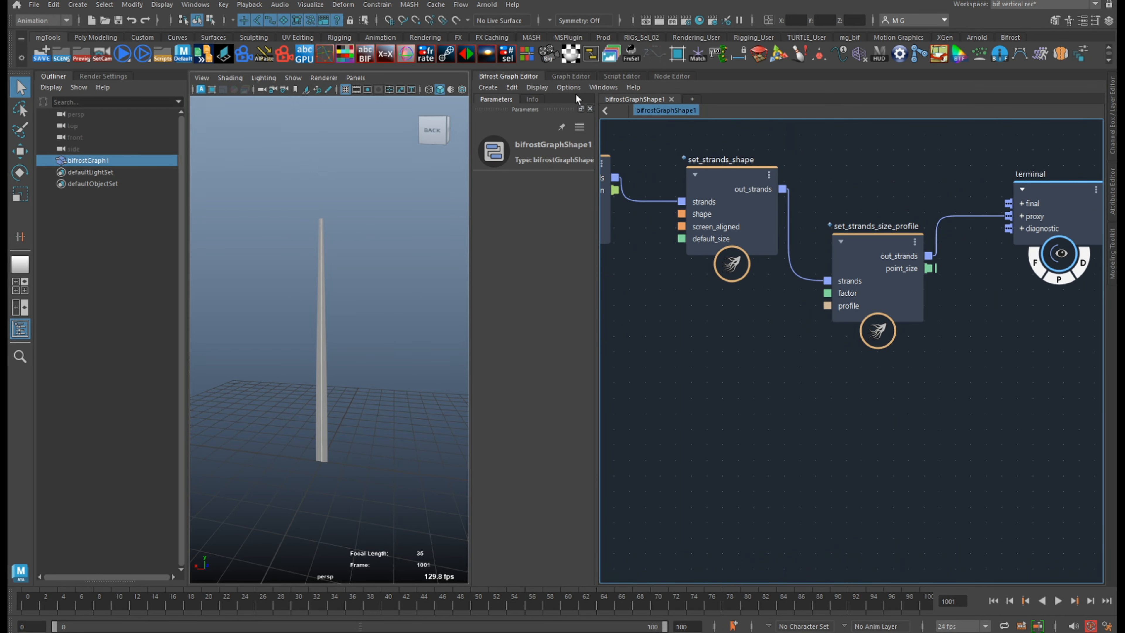
- Create an animCurveTA node in the Node Editor
{"action": "left_click", "coordinate": [685, 80]}
{"action": "left_click", "coordinate": [787, 330]}
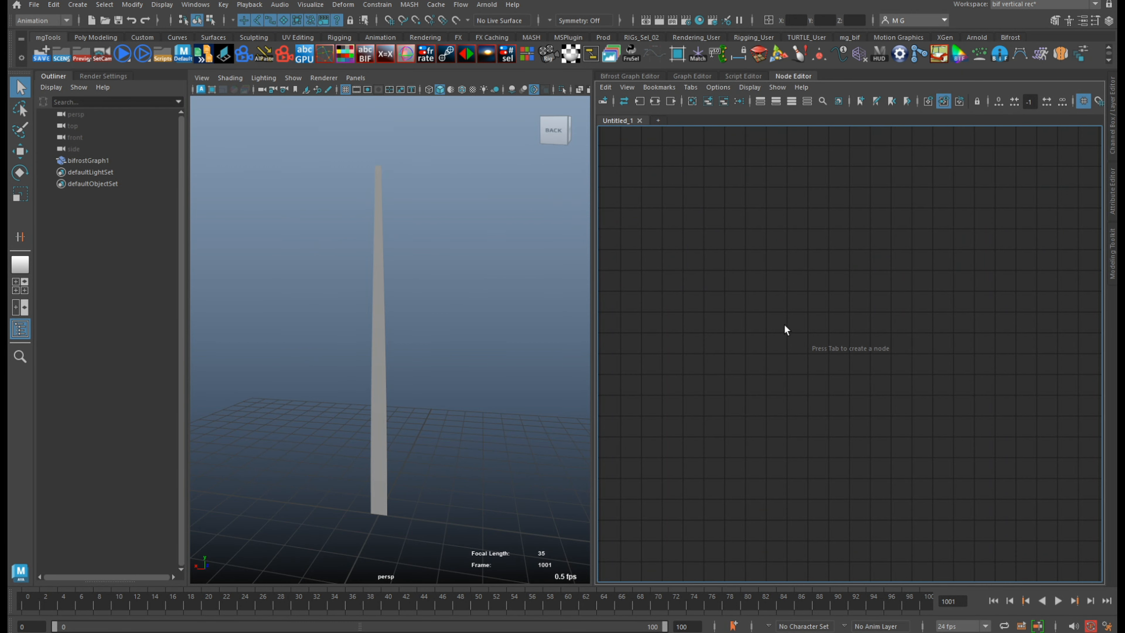
{"action": "key", "text": "Tab"}
{"action": "type", "text": "animcur"}
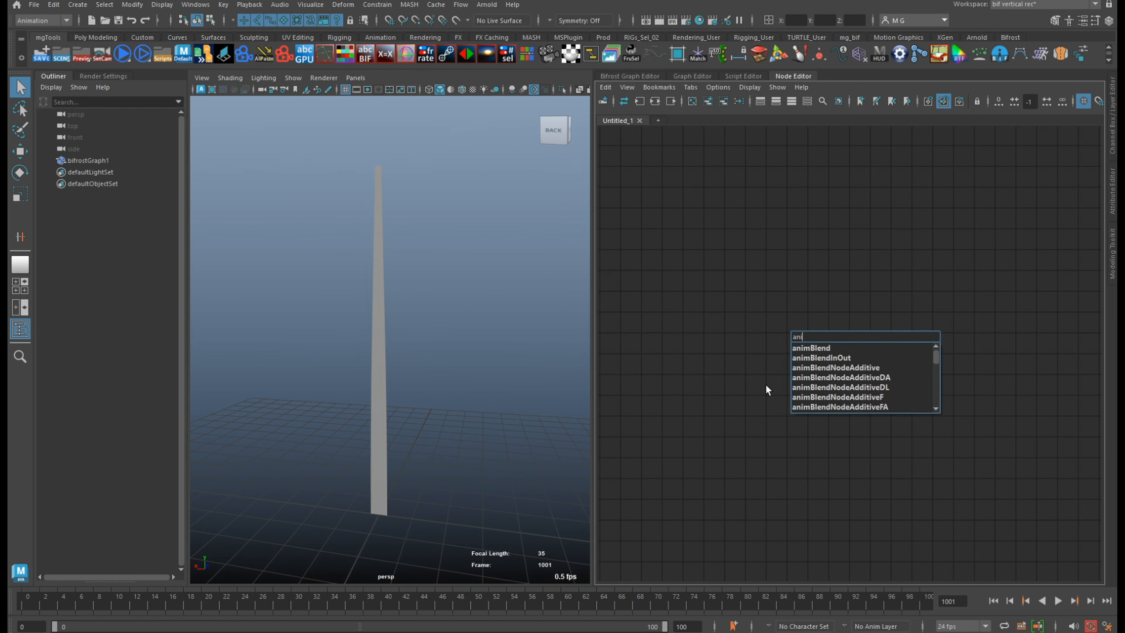
{"action": "key", "text": "Down"}
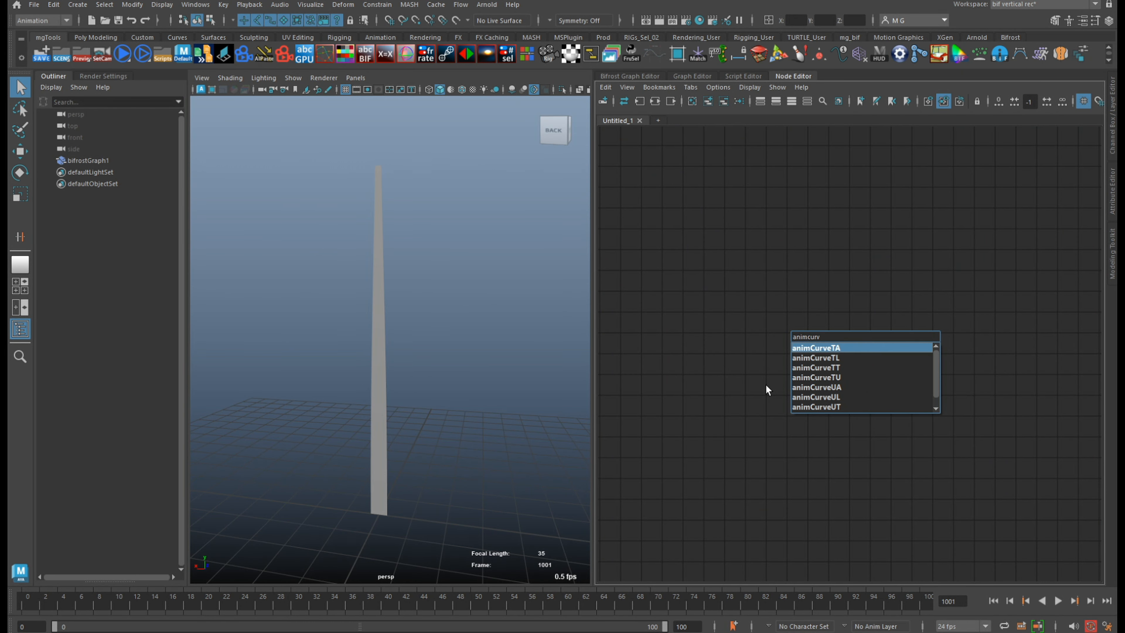
{"action": "key", "text": "Return"}
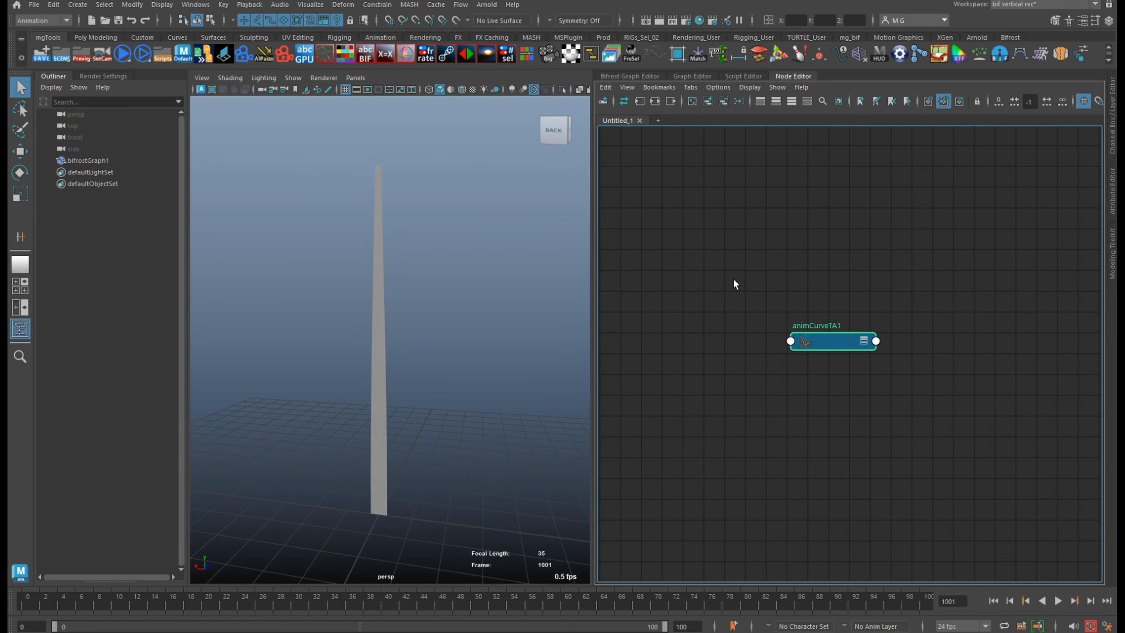
- Rename the animation curve node to acTA_bif_profile_01 and reposition it in the Node Editor
{"action": "double_click", "coordinate": [837, 326]}
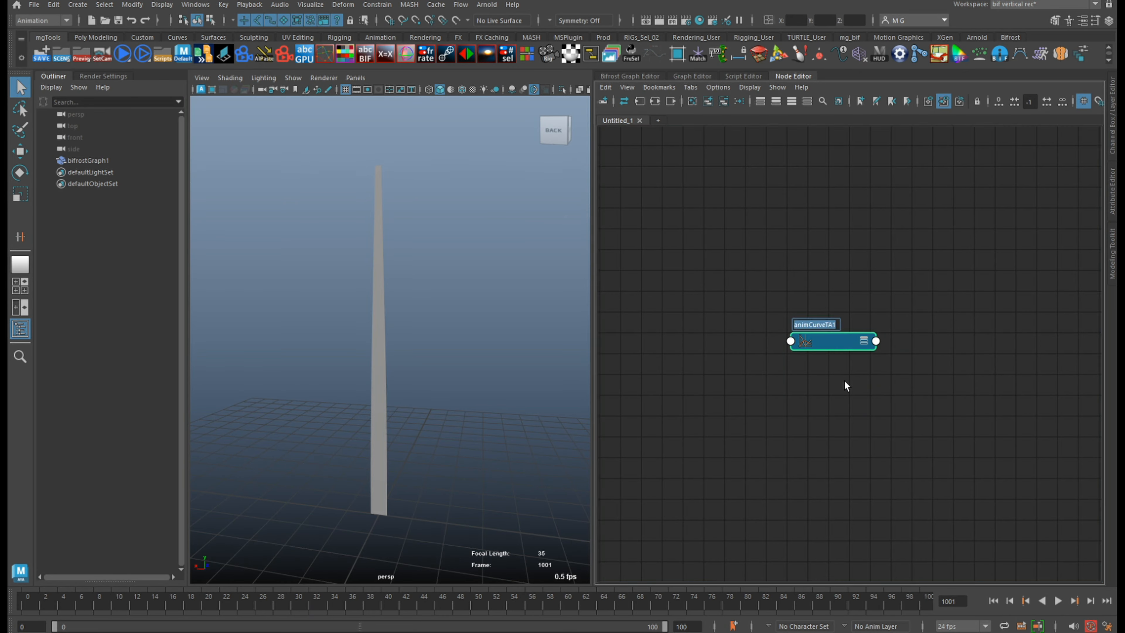
{"action": "type", "text": "a"}
{"action": "type", "text": "cTA bif profile 01"}
{"action": "key", "text": "Return"}
{"action": "left_click_drag", "start_coordinate": [834, 340], "coordinate": [760, 331]}
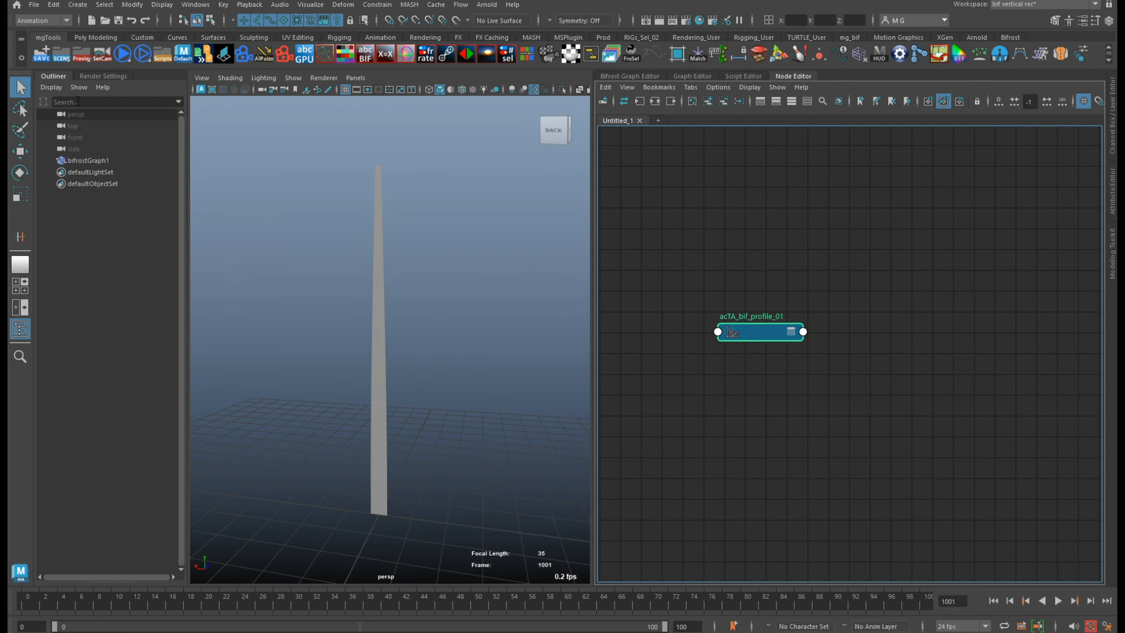
{"action": "left_click_drag", "start_coordinate": [760, 334], "coordinate": [739, 334]}
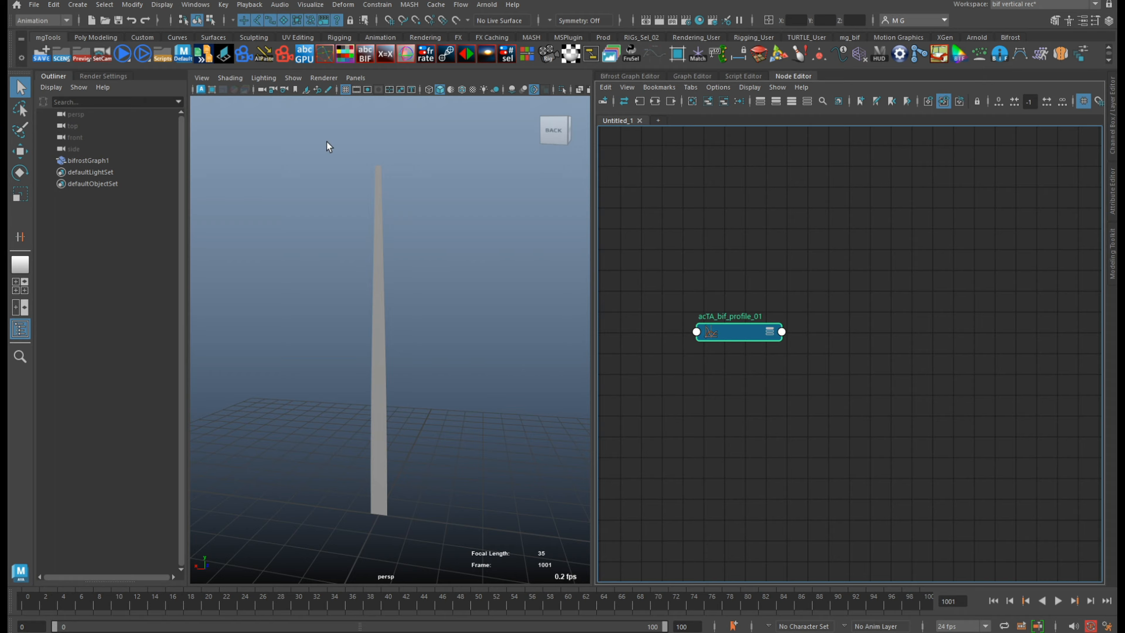
- Turn off the DAG Objects Only display in the Outliner so non-DAG nodes are listed
{"action": "left_click", "coordinate": [51, 87]}
{"action": "left_click", "coordinate": [86, 109]}
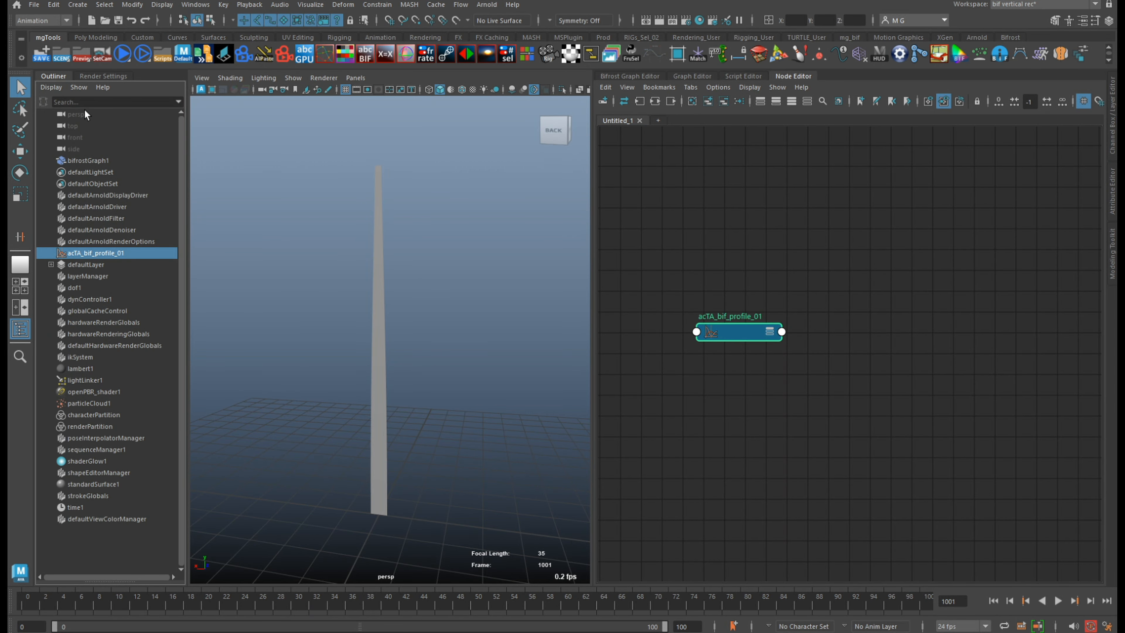
{"action": "left_click", "coordinate": [51, 87]}
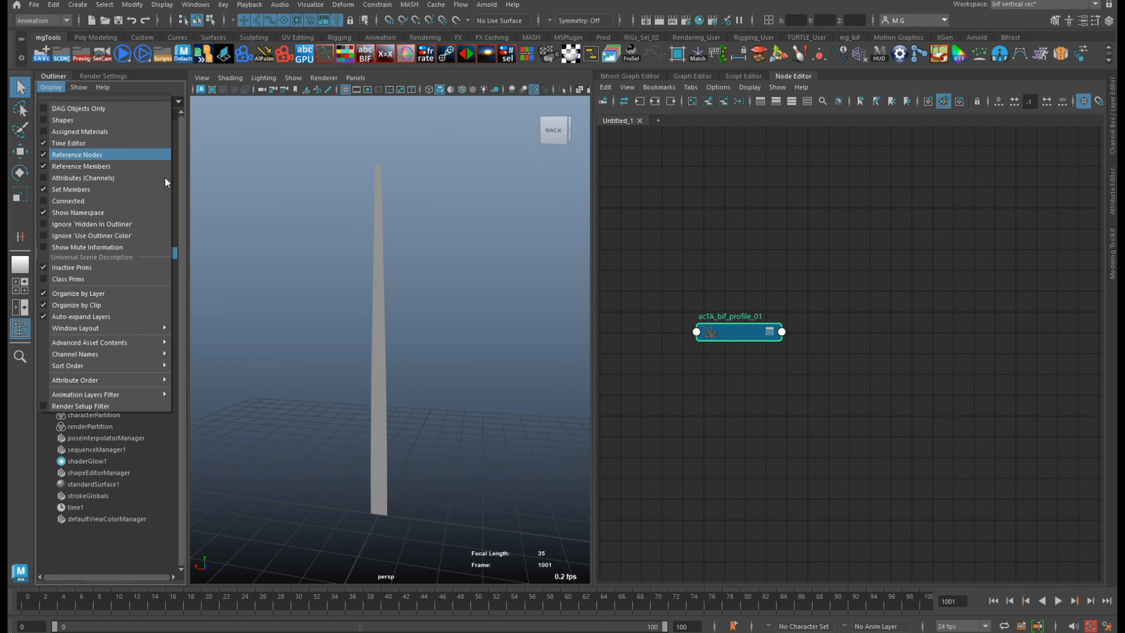
{"action": "left_click", "coordinate": [182, 213]}
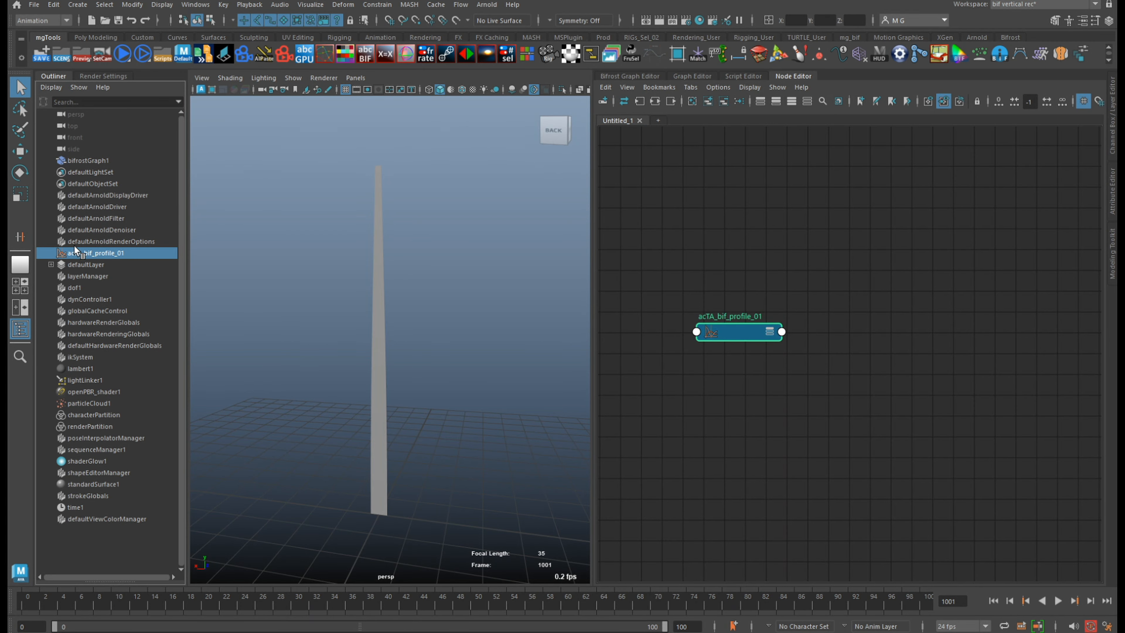
- Create a quick select set named qss_bif_profiles containing the acTA_bif_profile_01 curve
{"action": "right_click", "coordinate": [106, 252]}
{"action": "mouse_move", "coordinate": [215, 357]}
{"action": "mouse_move", "coordinate": [146, 331]}
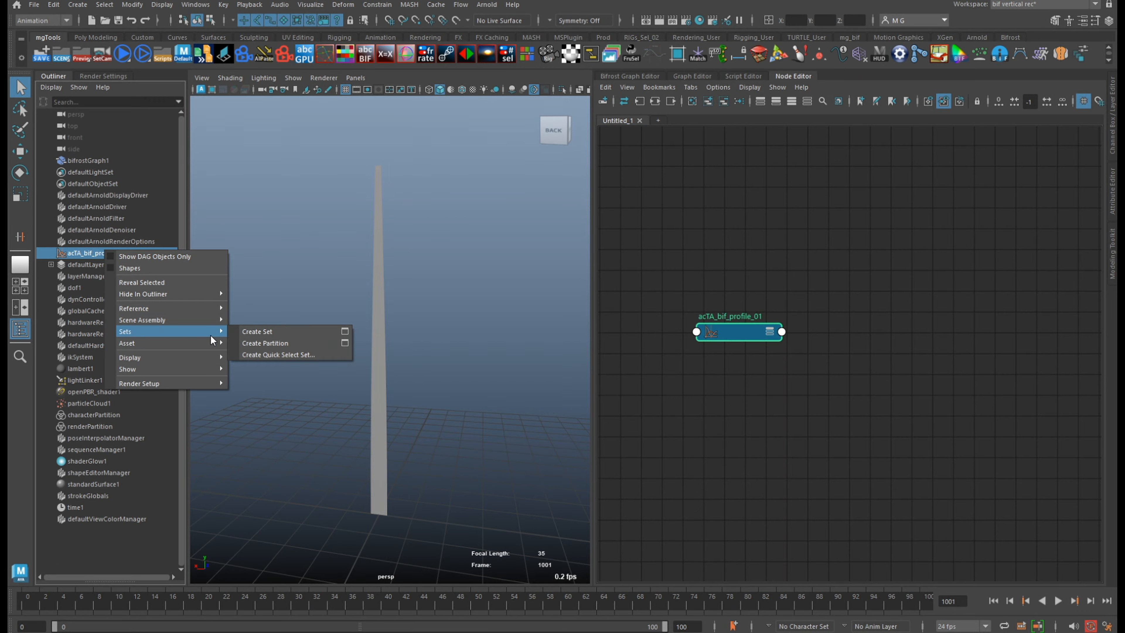
{"action": "left_click", "coordinate": [286, 356]}
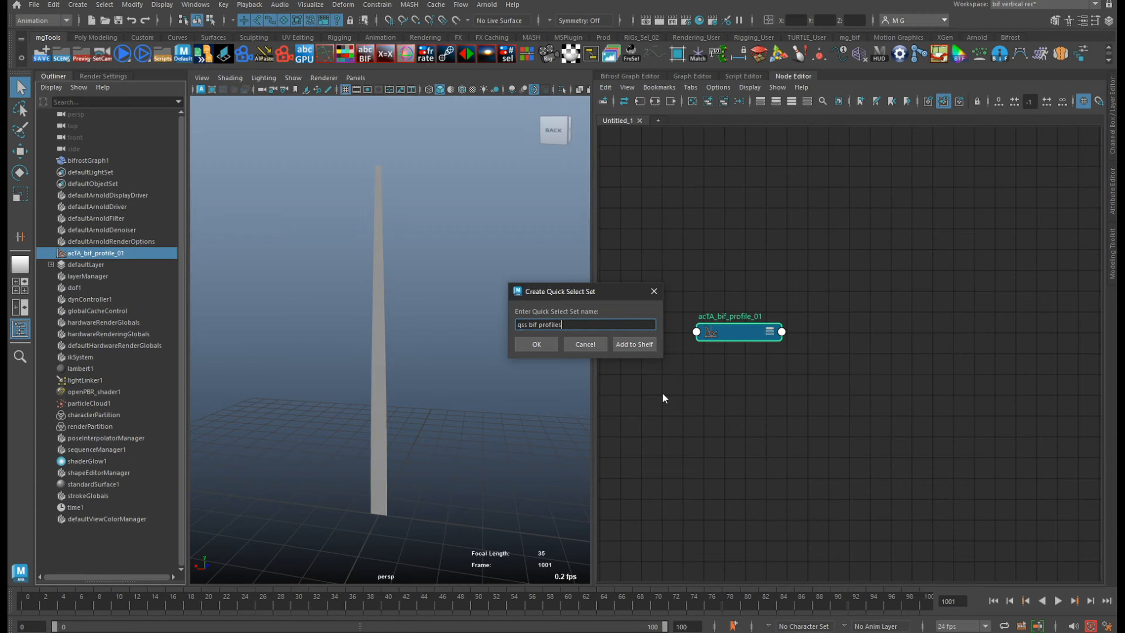
{"action": "key", "text": "Return"}
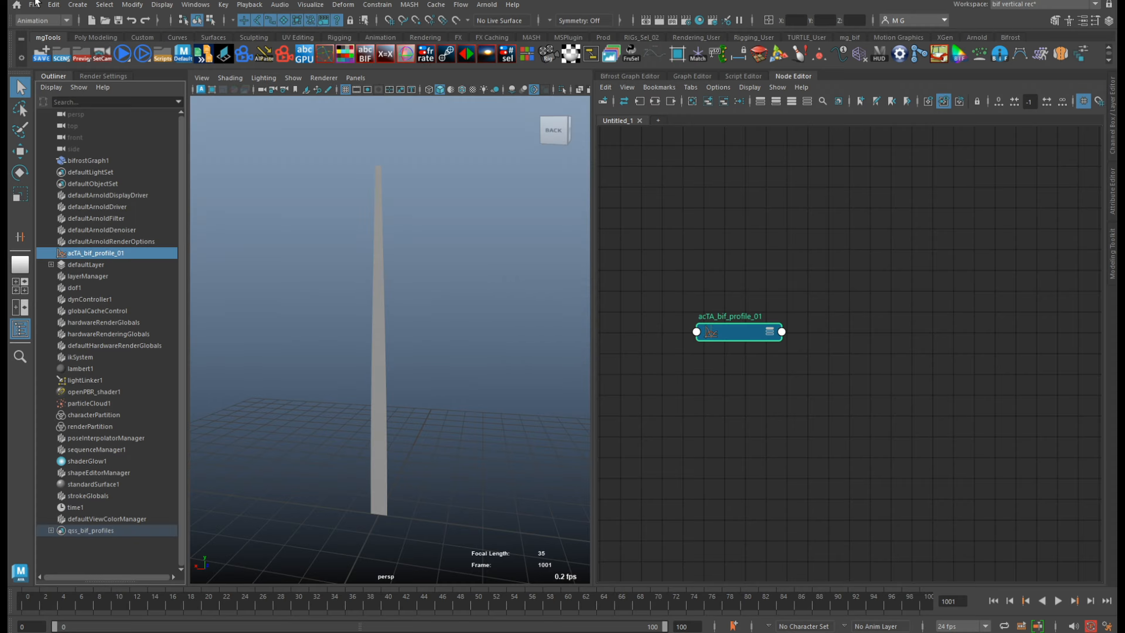
- Restore the DAG Objects Only display in the Outliner, expand the qss_bif_profiles set and select the acTA_bif_profile_01 curve
{"action": "left_click", "coordinate": [51, 88]}
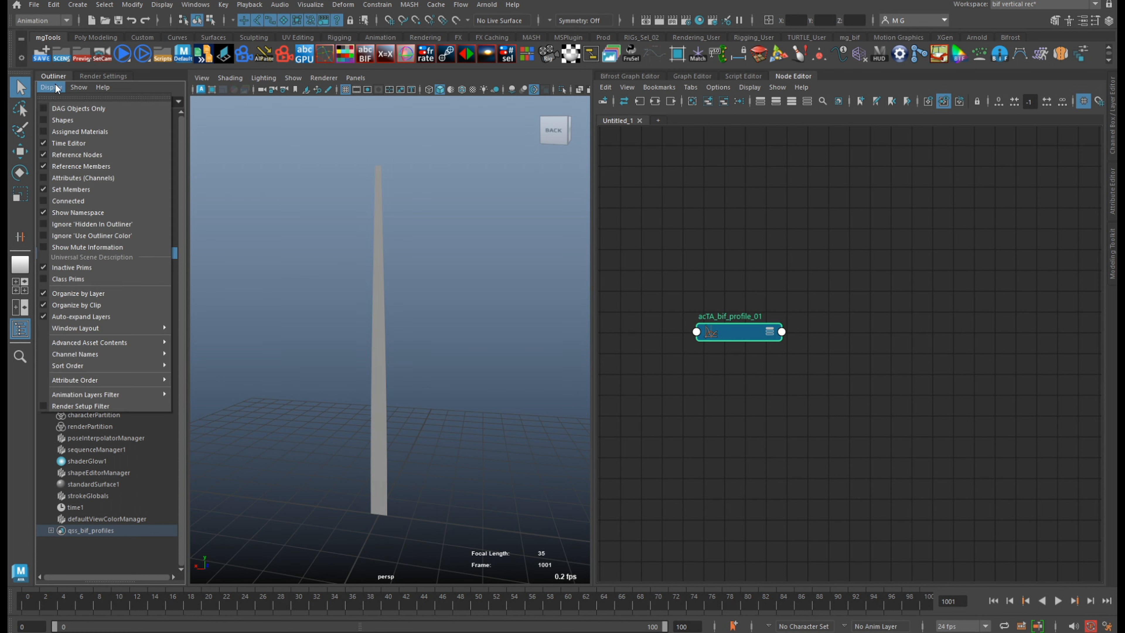
{"action": "left_click", "coordinate": [86, 110]}
{"action": "left_click", "coordinate": [51, 195]}
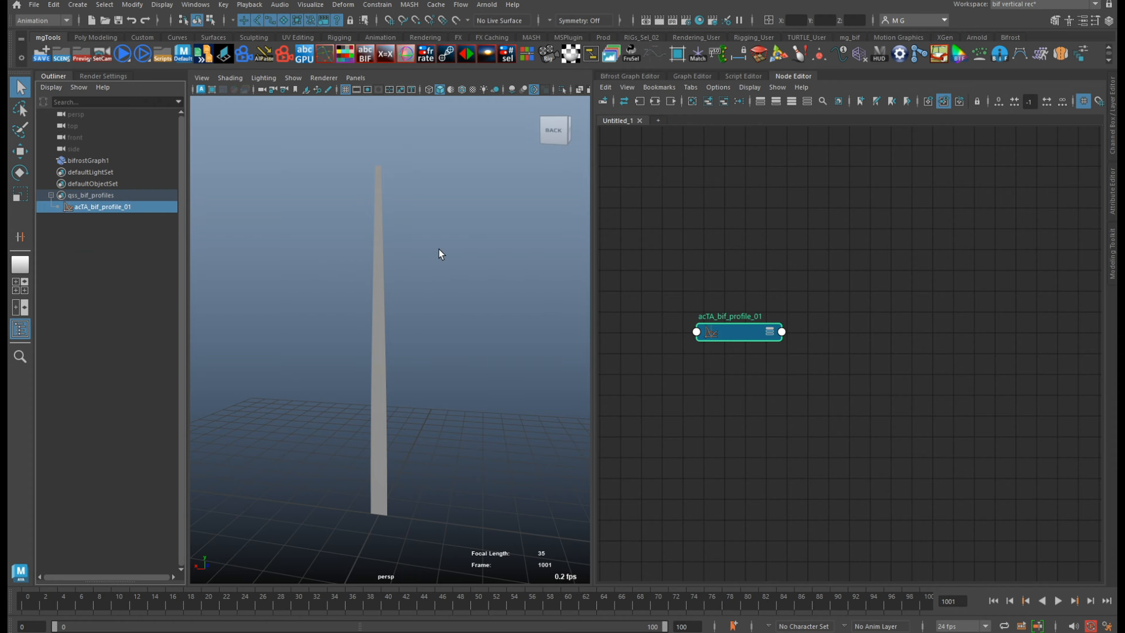
{"action": "left_click", "coordinate": [118, 222]}
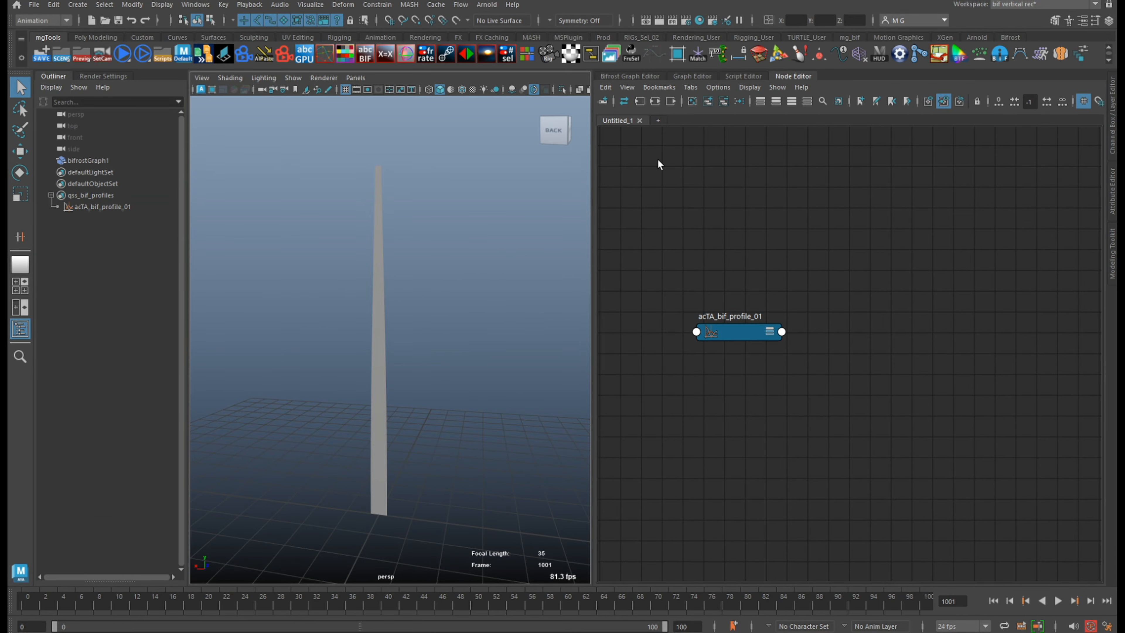
{"action": "left_click_drag", "start_coordinate": [791, 307], "coordinate": [738, 356]}
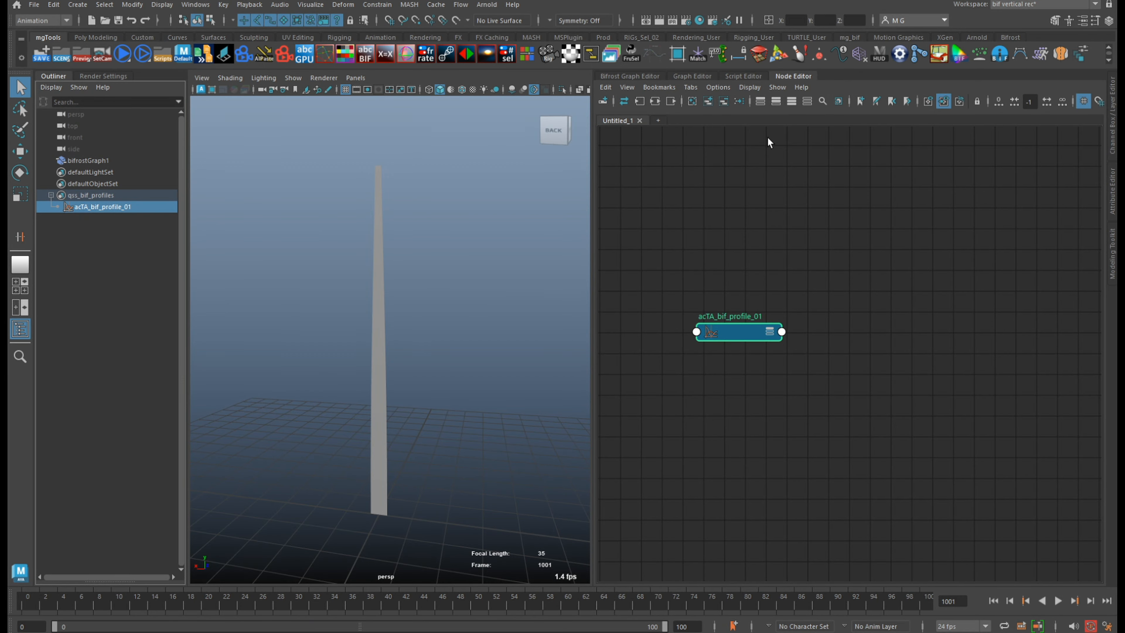
- Bring acTA_bif_profile_01 from the Outliner into the Bifrost graph as an input node below the existing nodes
{"action": "left_click", "coordinate": [633, 76]}
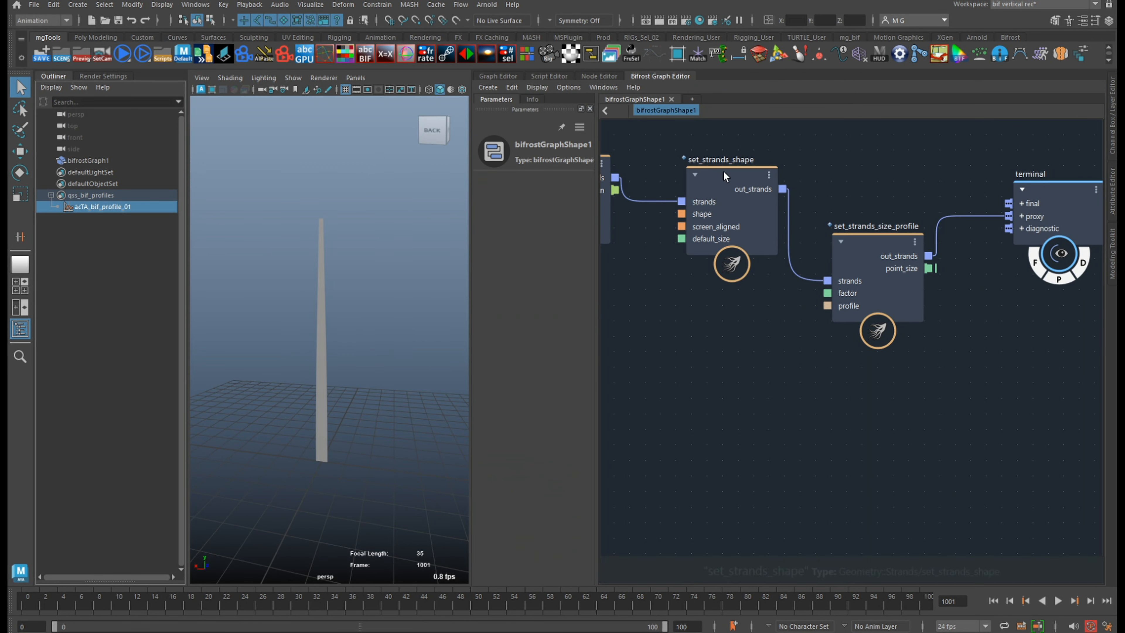
{"action": "key", "text": "a"}
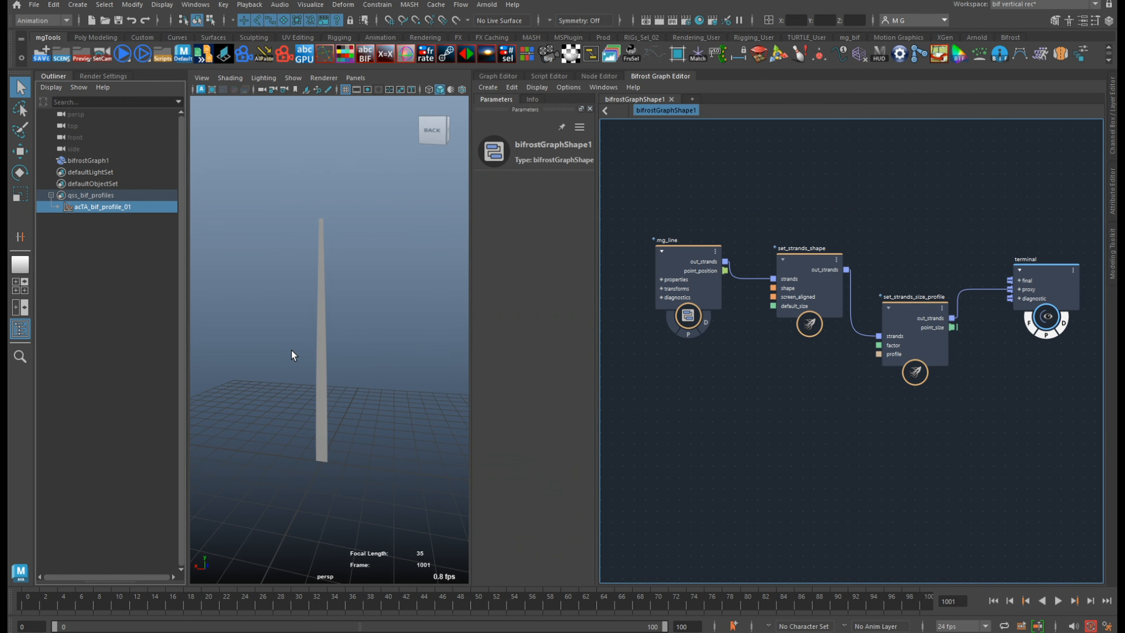
{"action": "left_click_drag", "start_coordinate": [120, 211], "coordinate": [726, 457]}
{"action": "scroll", "coordinate": [811, 457], "scroll_direction": "up", "scroll_amount": 3}
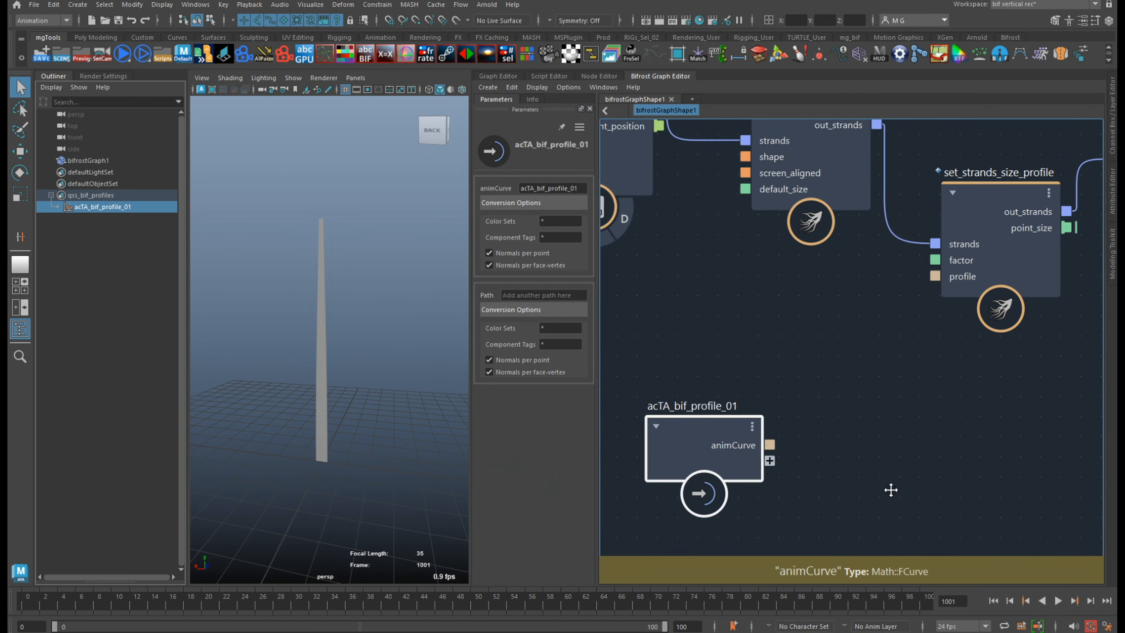
{"action": "middle_click_drag", "start_coordinate": [891, 490], "coordinate": [892, 506]}
{"action": "scroll", "coordinate": [892, 506], "scroll_direction": "down", "scroll_amount": 3}
{"action": "left_click_drag", "start_coordinate": [752, 475], "coordinate": [709, 480]}
{"action": "middle_click_drag", "start_coordinate": [863, 455], "coordinate": [819, 449]}
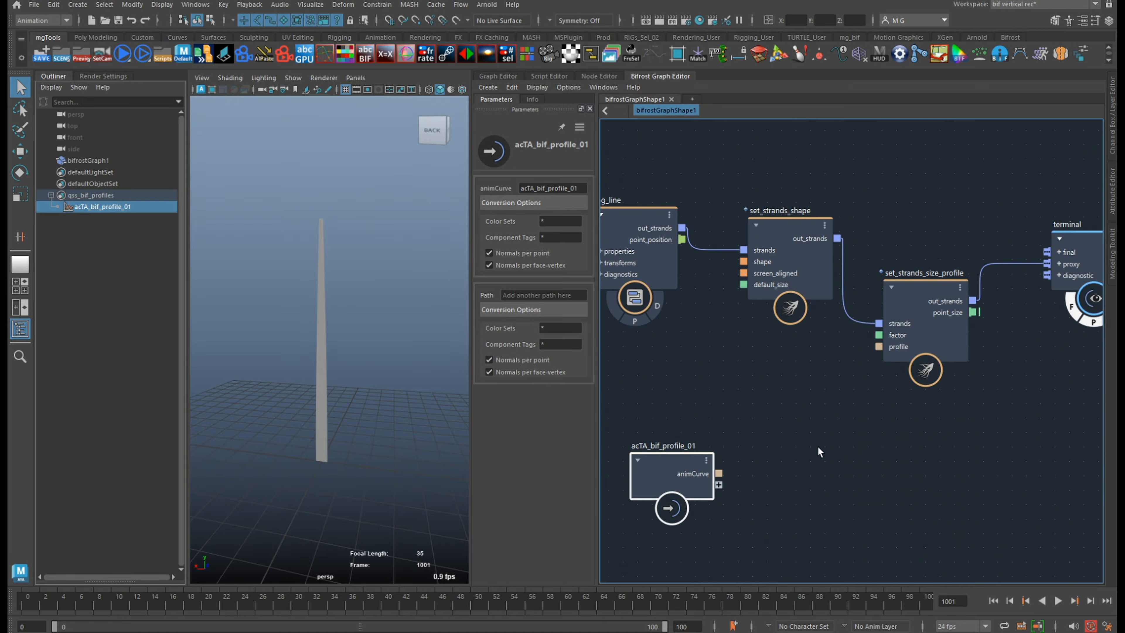
- Connect the animCurve output of acTA_bif_profile_01 to the profile input of set_strands_size_profile and reposition the curve node
{"action": "scroll", "coordinate": [825, 450], "scroll_direction": "down", "scroll_amount": 3}
{"action": "left_click_drag", "start_coordinate": [738, 472], "coordinate": [890, 337]}
{"action": "scroll", "coordinate": [810, 476], "scroll_direction": "up", "scroll_amount": 3}
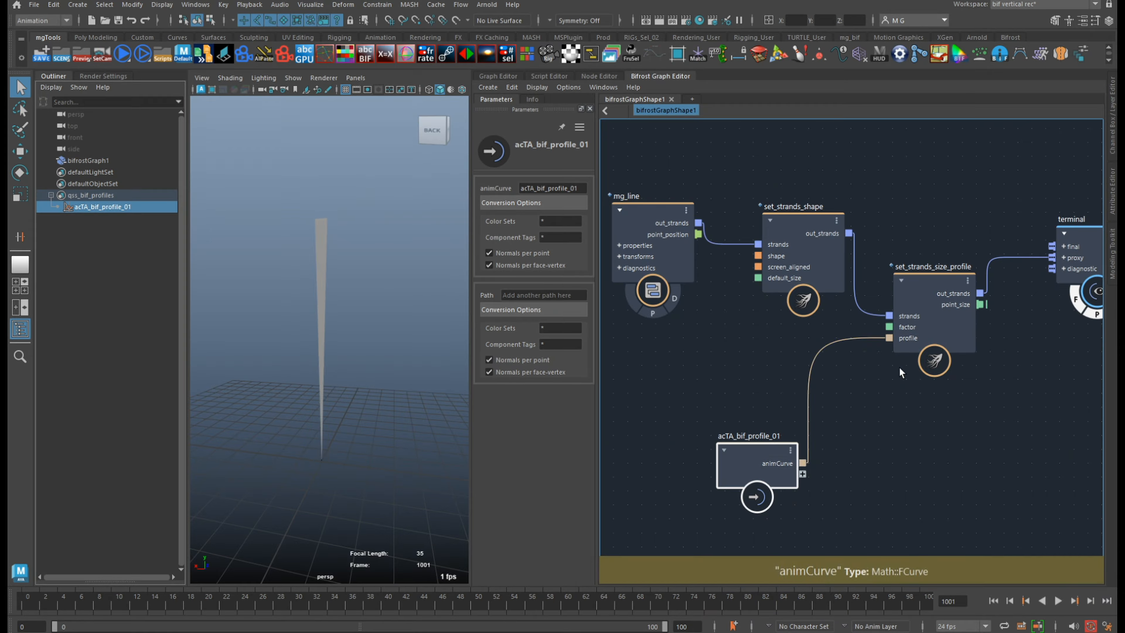
{"action": "left_click_drag", "start_coordinate": [787, 474], "coordinate": [721, 410]}
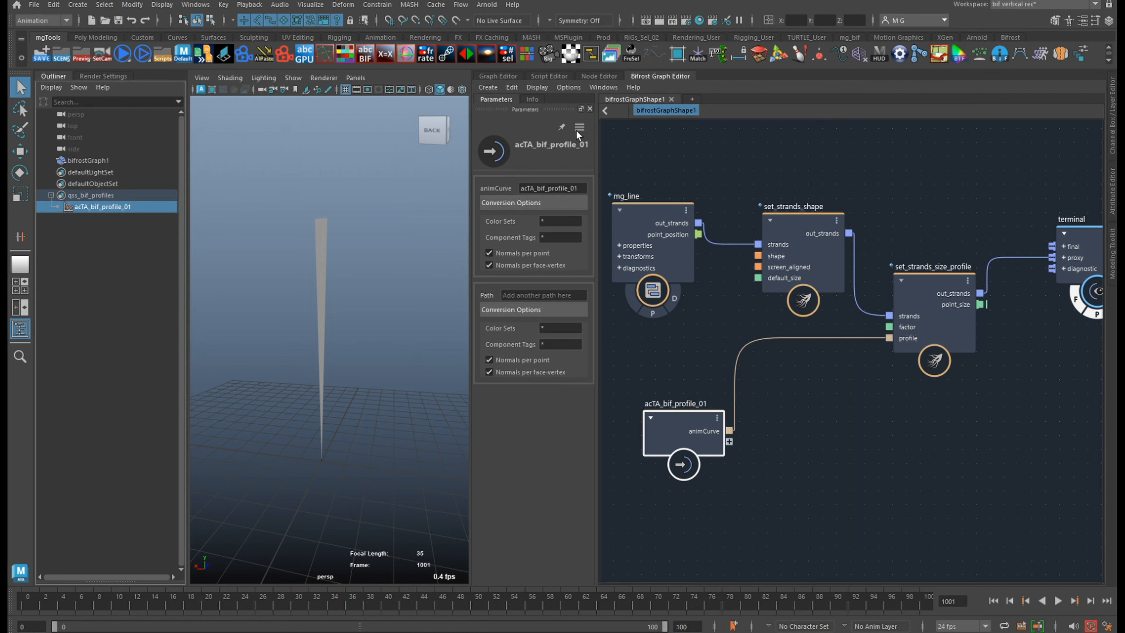
- Show the curve in the Graph Editor, set the playback range to 0–1 and save the Time Slider preferences with whole-frame snapping off
{"action": "left_click", "coordinate": [510, 76]}
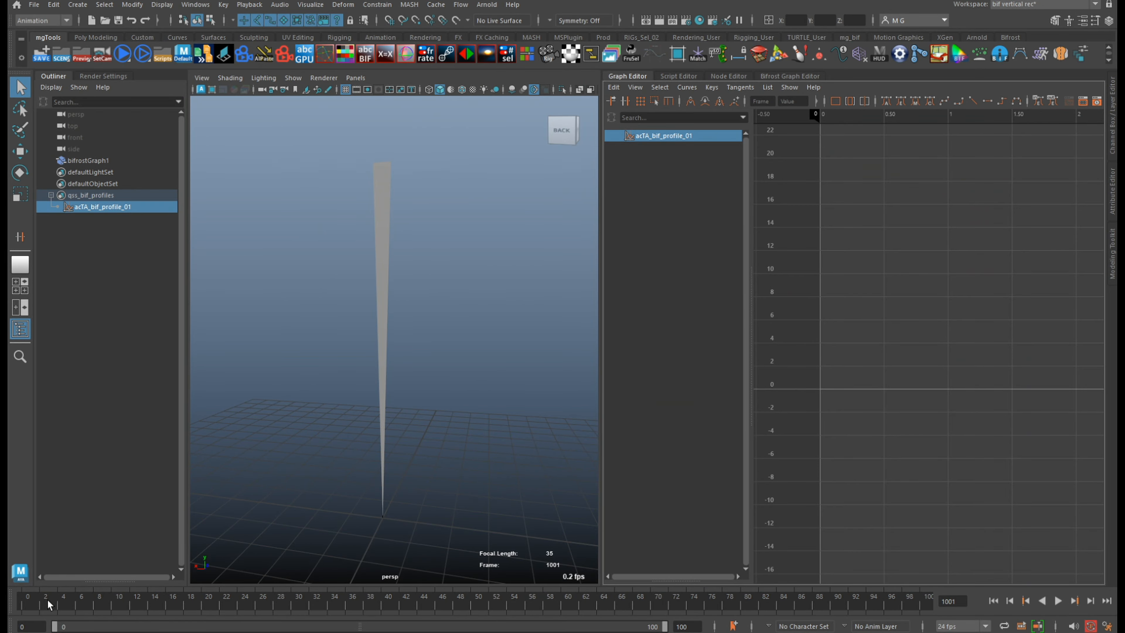
{"action": "left_click_drag", "start_coordinate": [48, 601], "coordinate": [10, 602]}
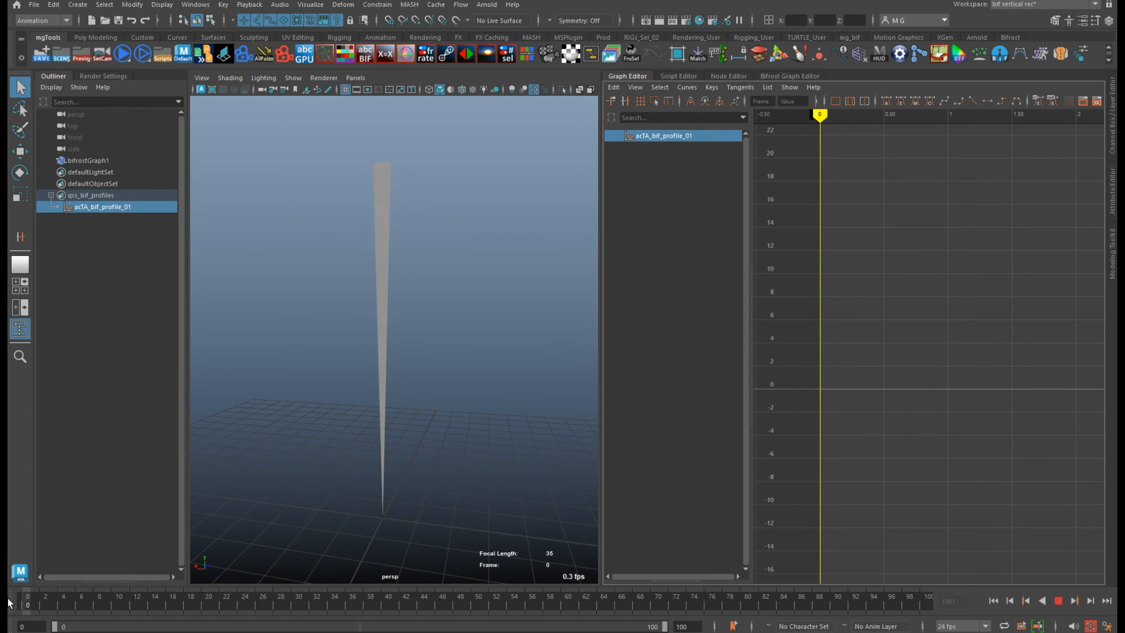
{"action": "left_click", "coordinate": [656, 627]}
{"action": "key", "text": "Return"}
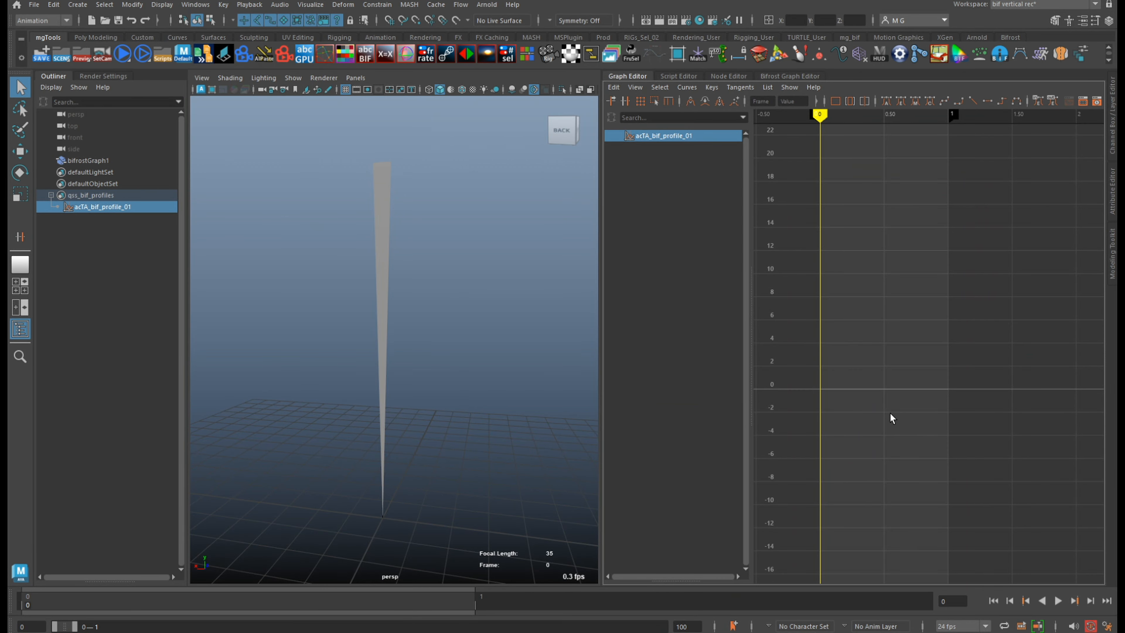
{"action": "left_click", "coordinate": [1108, 626]}
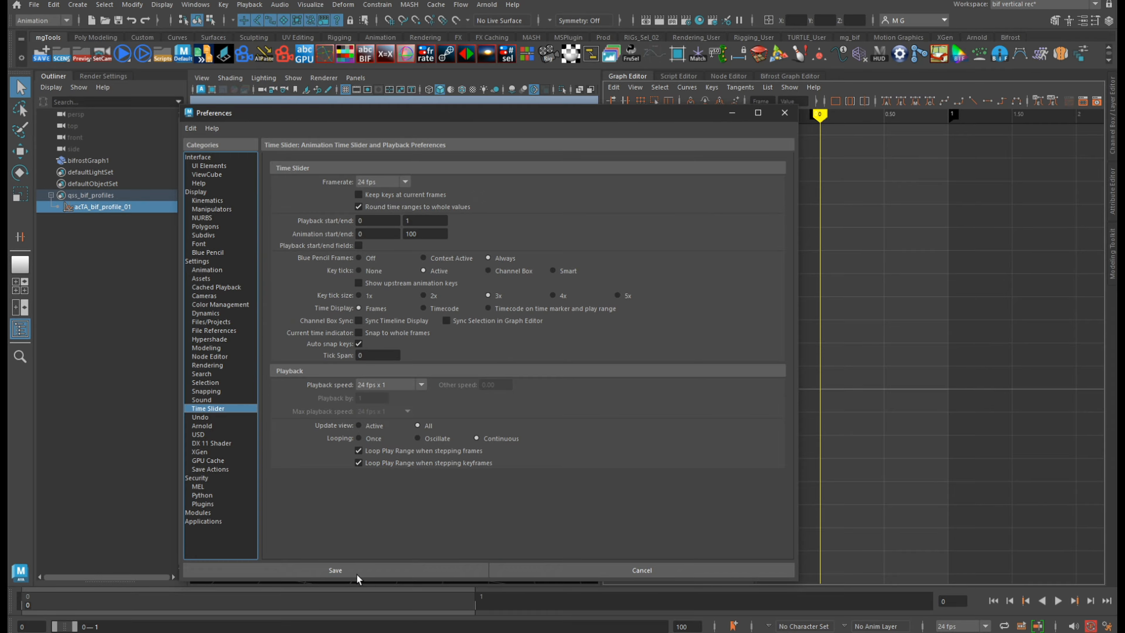
{"action": "left_click", "coordinate": [367, 565]}
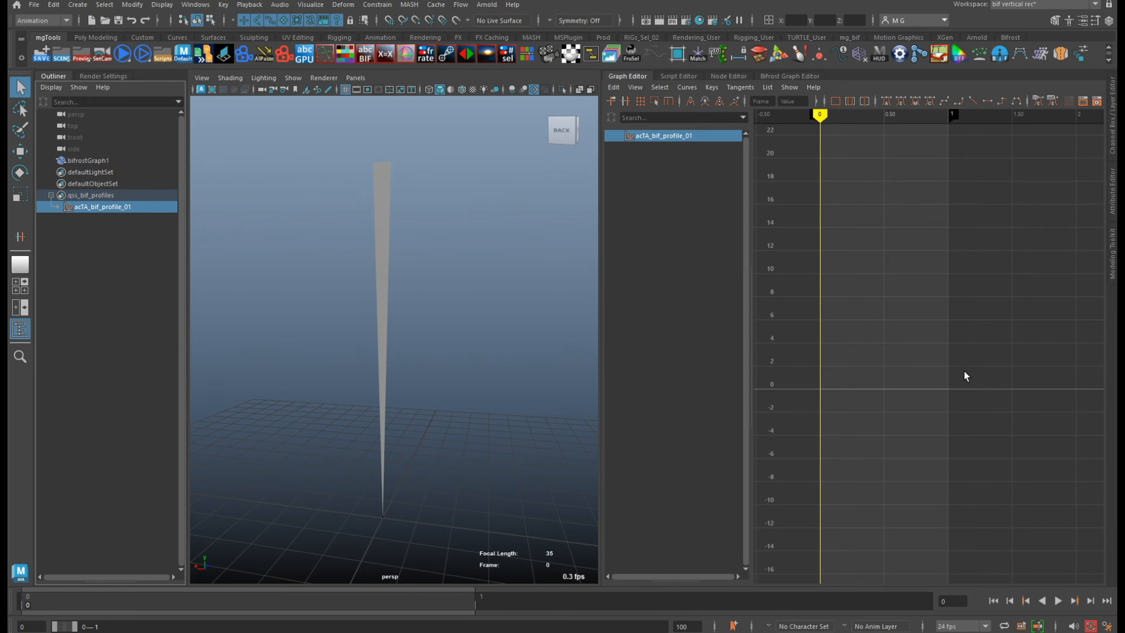
- Key the acTA_bif_profile_01 curve at value 0 on frames 0 and 1
{"action": "key", "text": "s"}
{"action": "left_click_drag", "start_coordinate": [871, 330], "coordinate": [778, 414]}
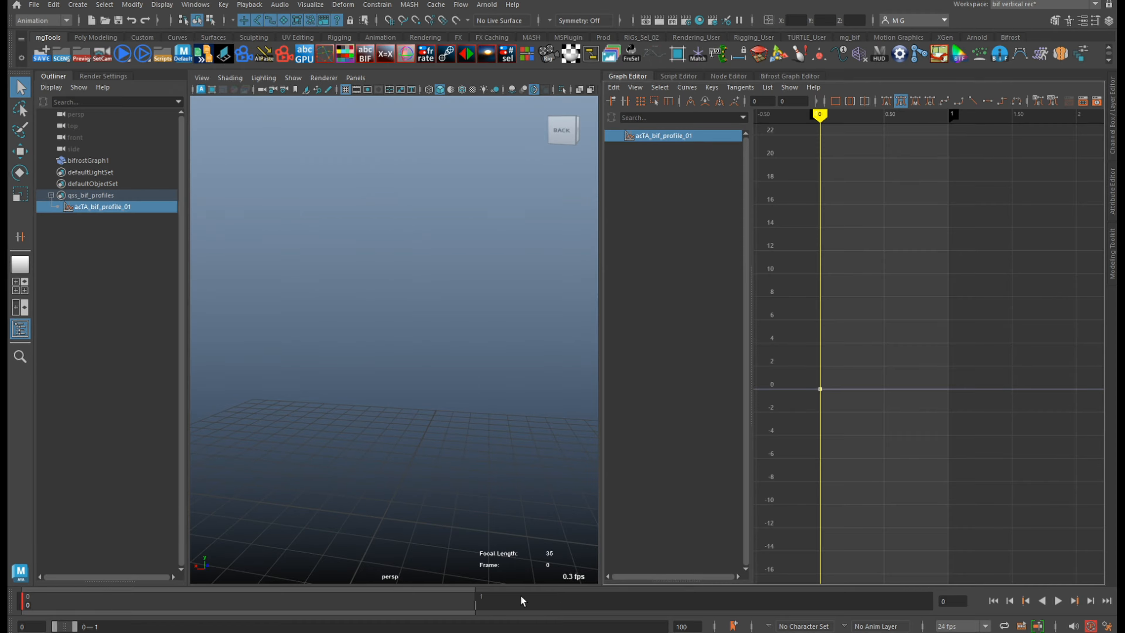
{"action": "left_click_drag", "start_coordinate": [530, 598], "coordinate": [1033, 606]}
{"action": "key", "text": "s"}
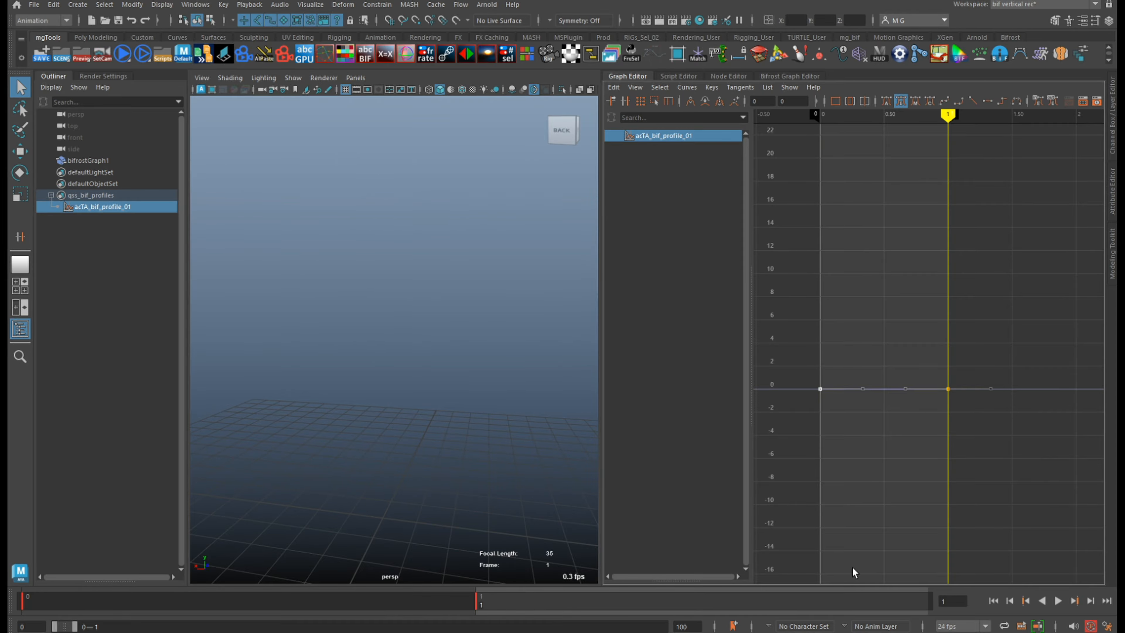
- Add four in-between keys to the profile curve at about frames 0.22, 0.33, 0.48 and 0.71
{"action": "mouse_move", "coordinate": [948, 116]}
{"action": "left_mouse_down"}
{"action": "mouse_move", "coordinate": [849, 116]}
{"action": "mouse_move", "coordinate": [863, 129]}
{"action": "left_mouse_up"}
{"action": "key", "text": "s"}
{"action": "key", "text": "s"}
{"action": "key", "text": "s"}
- Raise the keys at about frames 0.22 and 0.48 to values of roughly 8.5 and 8 to form two peaks
{"action": "middle_click_drag", "start_coordinate": [855, 515], "coordinate": [864, 382], "text": "shift"}
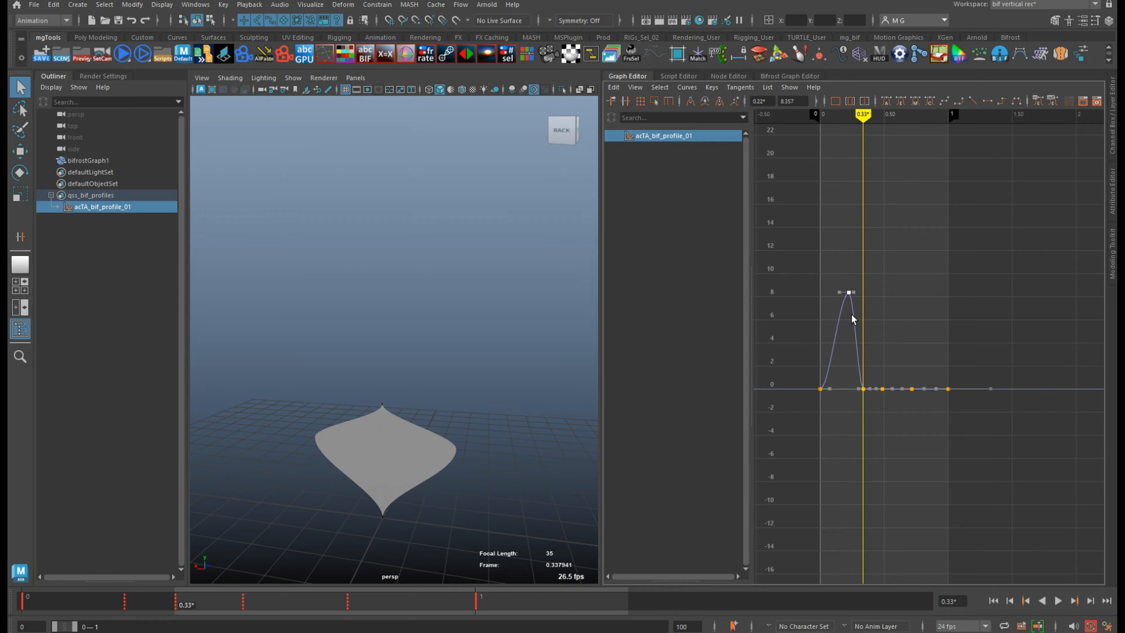
{"action": "middle_click_drag", "start_coordinate": [852, 305], "coordinate": [857, 271], "text": "shift"}
{"action": "left_click_drag", "start_coordinate": [891, 345], "coordinate": [879, 436]}
{"action": "middle_click_drag", "start_coordinate": [880, 402], "coordinate": [897, 277], "text": "shift"}
{"action": "middle_click_drag", "start_coordinate": [907, 293], "coordinate": [906, 324], "text": "shift"}
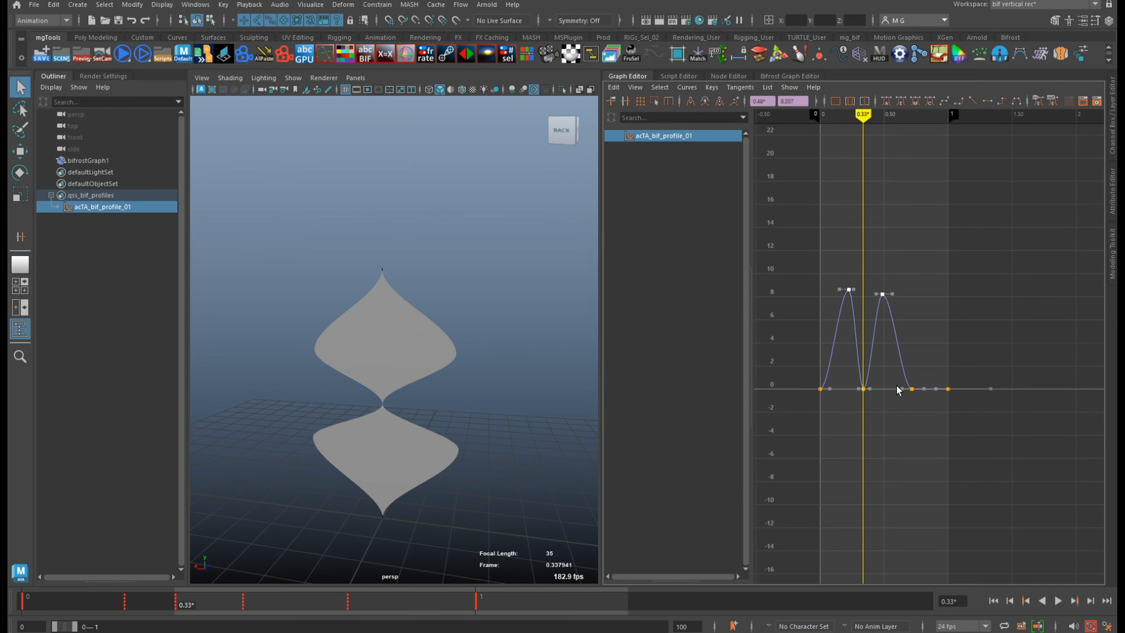
- Raise the key at frame 0.33 to about 3 and the one at 0.71 to about 5.6, and smooth the curve's tangents
{"action": "left_click_drag", "start_coordinate": [875, 375], "coordinate": [840, 438]}
{"action": "middle_click_drag", "start_coordinate": [881, 385], "coordinate": [890, 349], "text": "shift"}
{"action": "left_click_drag", "start_coordinate": [894, 429], "coordinate": [916, 355]}
{"action": "middle_click_drag", "start_coordinate": [916, 354], "coordinate": [931, 290], "text": "shift"}
{"action": "left_click_drag", "start_coordinate": [985, 232], "coordinate": [800, 382]}
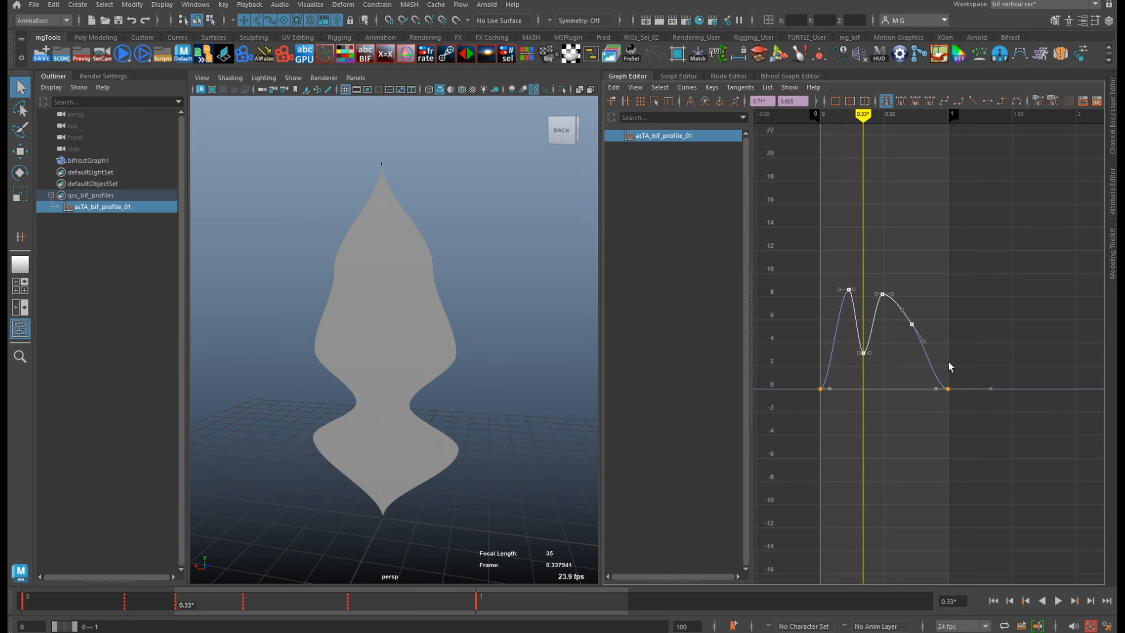
{"action": "left_click", "coordinate": [979, 359]}
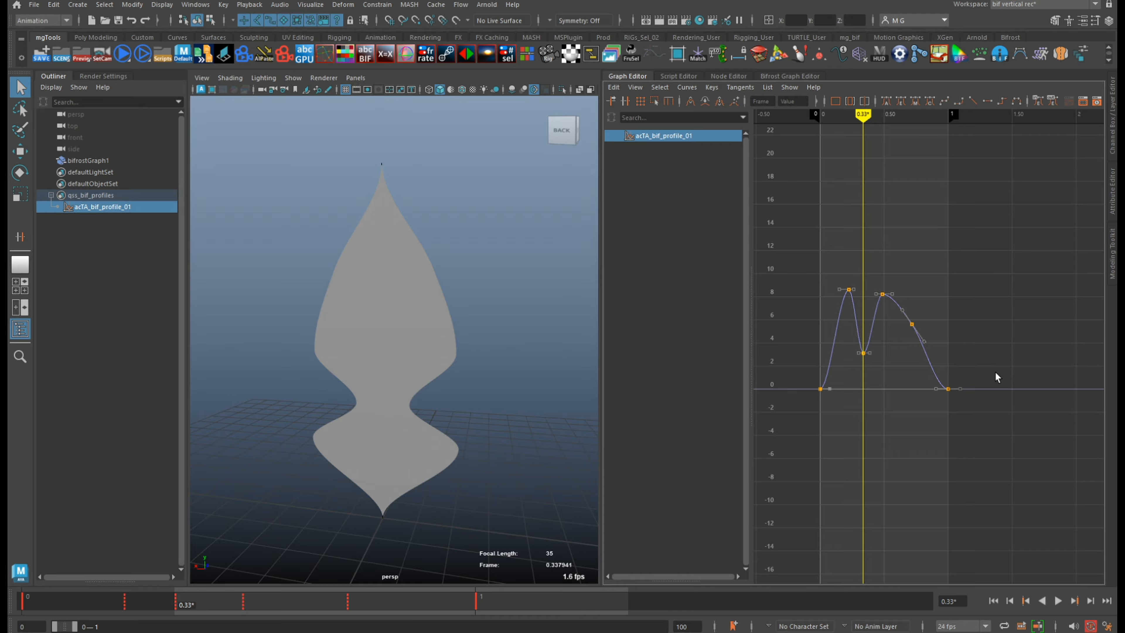
- Tilt the last key's tangent downward and lower the key at frame 0.71 to about 5.1 to straighten the falling slope
{"action": "left_click_drag", "start_coordinate": [997, 377], "coordinate": [955, 428]}
{"action": "middle_click_drag", "start_coordinate": [967, 422], "coordinate": [973, 440]}
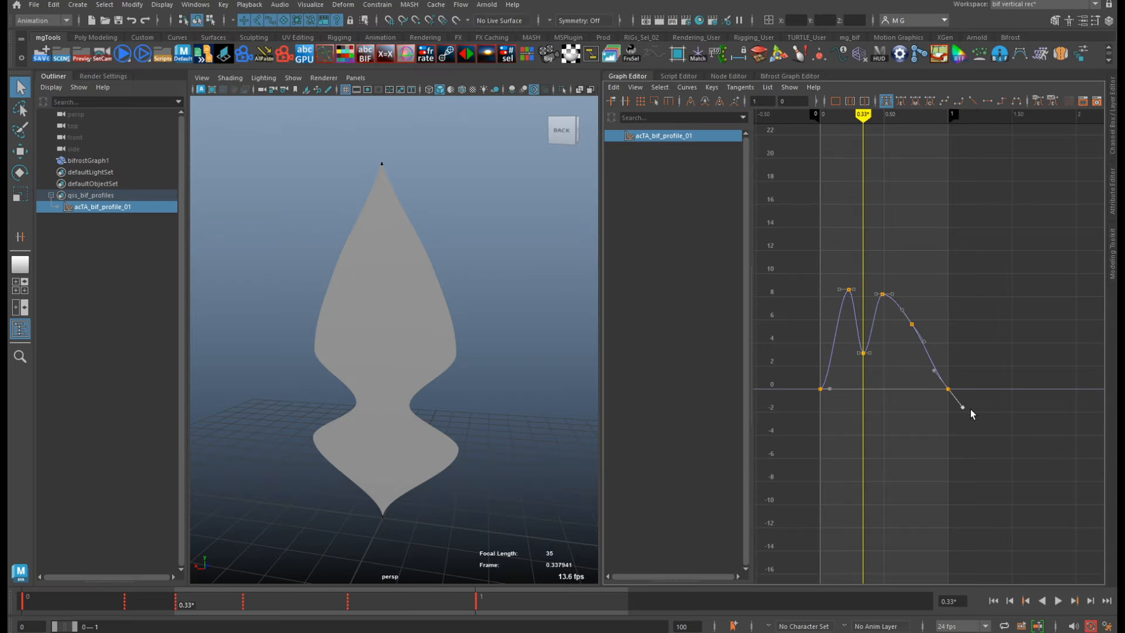
{"action": "left_click_drag", "start_coordinate": [942, 295], "coordinate": [901, 343]}
{"action": "mouse_move", "coordinate": [961, 260]}
{"action": "middle_mouse_down", "text": "shift"}
{"action": "mouse_move", "coordinate": [962, 277]}
{"action": "mouse_move", "coordinate": [968, 267]}
{"action": "middle_mouse_up", "text": "shift"}
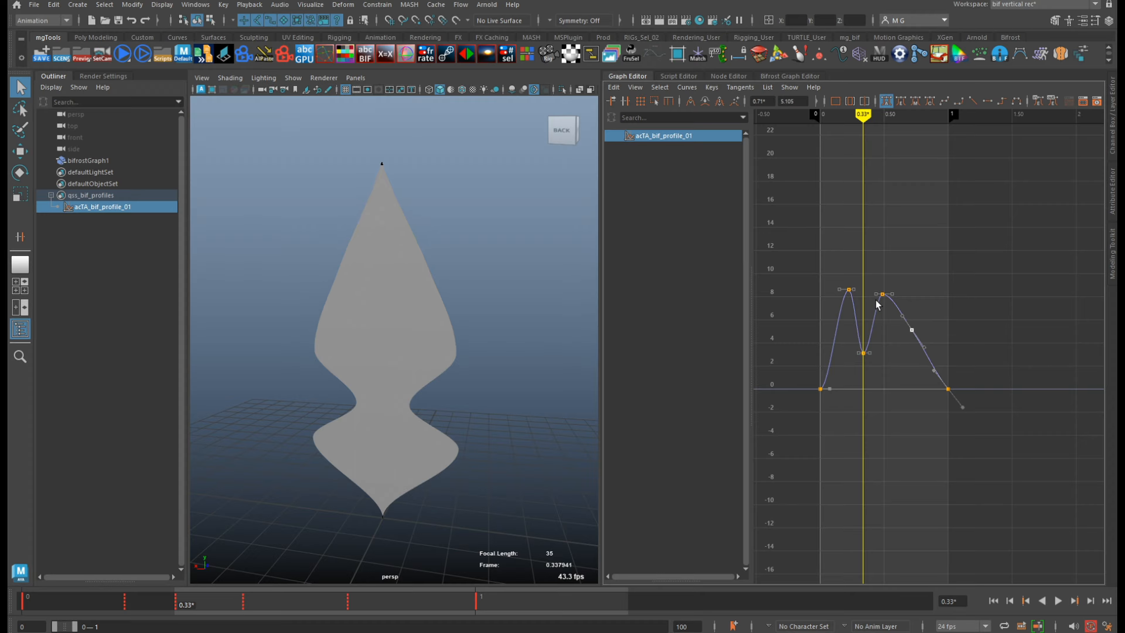
{"action": "middle_click_drag", "start_coordinate": [843, 329], "coordinate": [847, 330], "text": "shift"}
- Lower the four inner keys together by about 2.3, and fine-tune the key at frame 0.33 to about 1.2
{"action": "left_click_drag", "start_coordinate": [837, 254], "coordinate": [921, 358]}
{"action": "middle_click_drag", "start_coordinate": [961, 280], "coordinate": [957, 314], "text": "shift"}
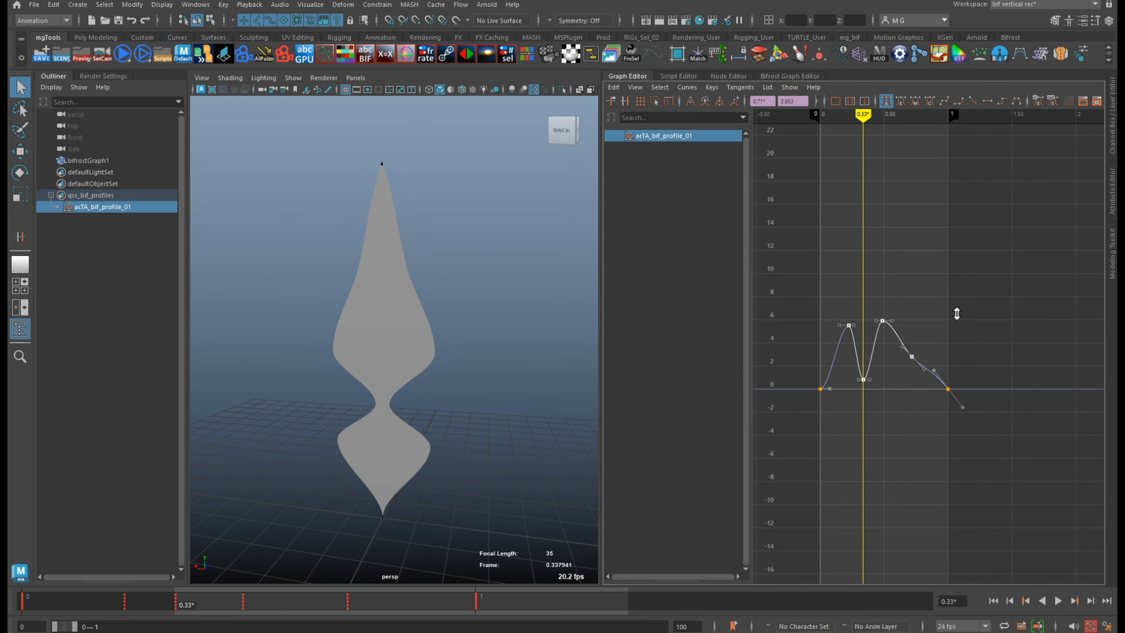
{"action": "left_click_drag", "start_coordinate": [878, 373], "coordinate": [853, 371]}
{"action": "mouse_move", "coordinate": [870, 407]}
{"action": "middle_mouse_down", "text": "shift"}
{"action": "mouse_move", "coordinate": [874, 387]}
{"action": "mouse_move", "coordinate": [873, 402]}
{"action": "middle_mouse_up", "text": "shift"}
- Tilt the first key's tangent steeply upward so the profile rises sharply from its start
{"action": "left_click_drag", "start_coordinate": [843, 387], "coordinate": [799, 376]}
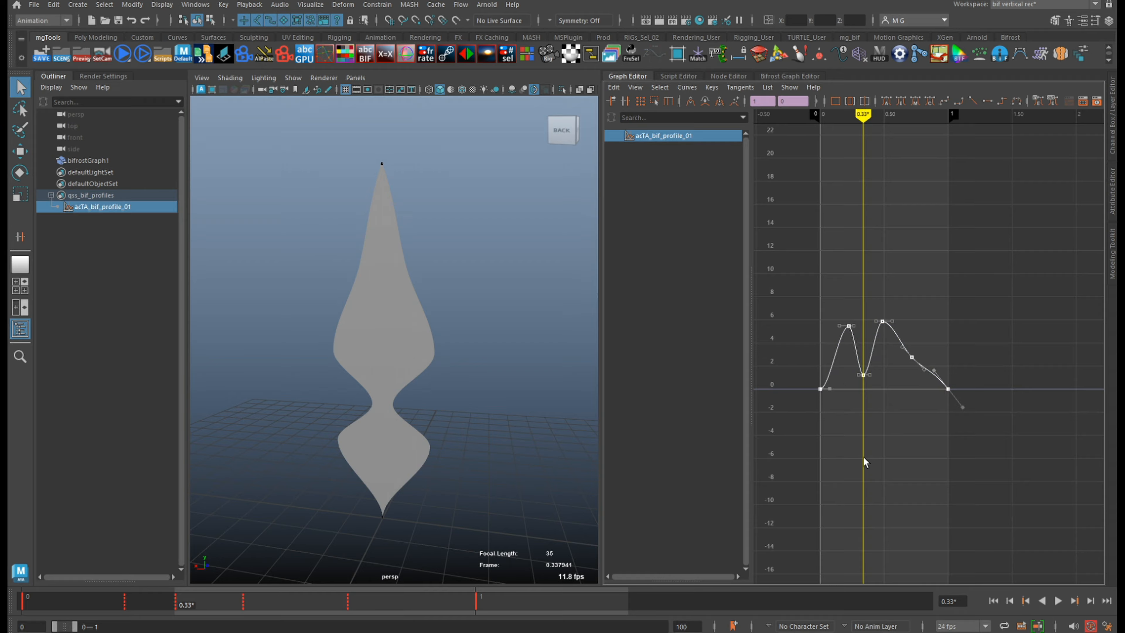
{"action": "left_click_drag", "start_coordinate": [863, 457], "coordinate": [789, 377]}
{"action": "middle_click_drag", "start_coordinate": [836, 408], "coordinate": [859, 386]}
{"action": "key", "text": "f"}
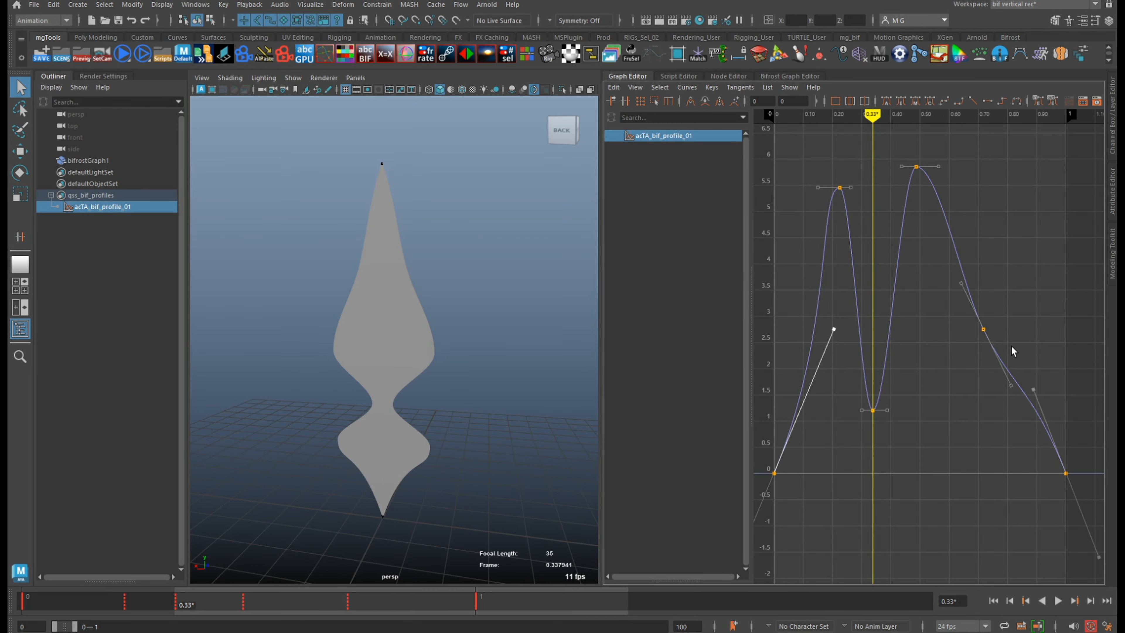
- Raise the key at frame 0.71 to about 3.48 and make the last key's tangent slightly shallower
{"action": "left_click_drag", "start_coordinate": [1014, 292], "coordinate": [976, 394]}
{"action": "middle_click_drag", "start_coordinate": [976, 397], "coordinate": [966, 364], "text": "shift"}
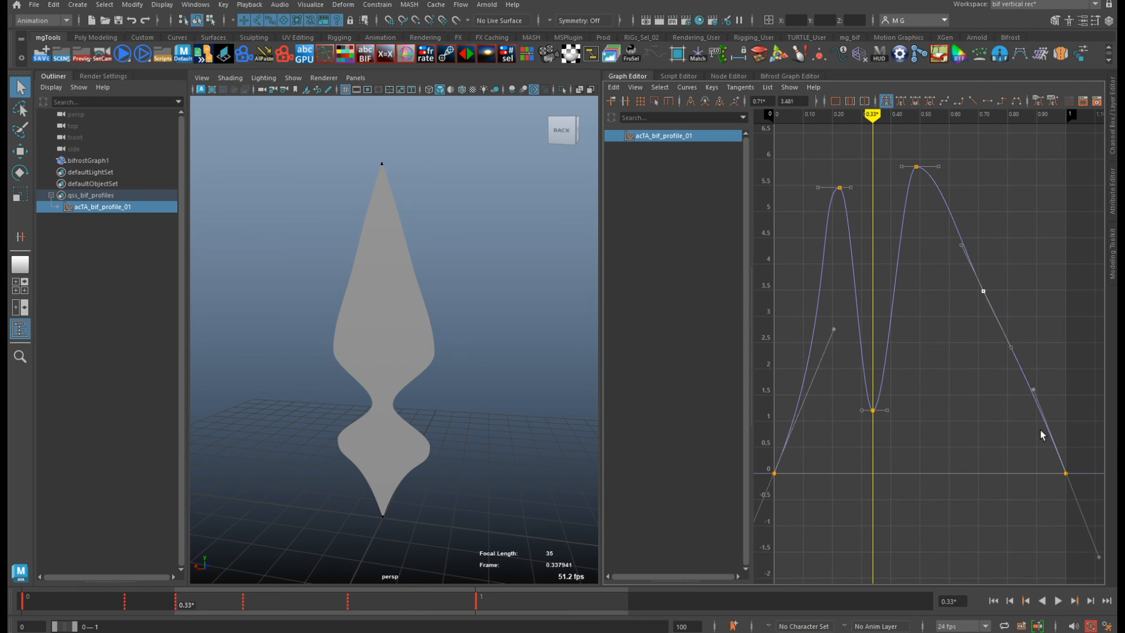
{"action": "left_click_drag", "start_coordinate": [1056, 387], "coordinate": [1022, 419]}
{"action": "middle_click_drag", "start_coordinate": [1022, 420], "coordinate": [1021, 441]}
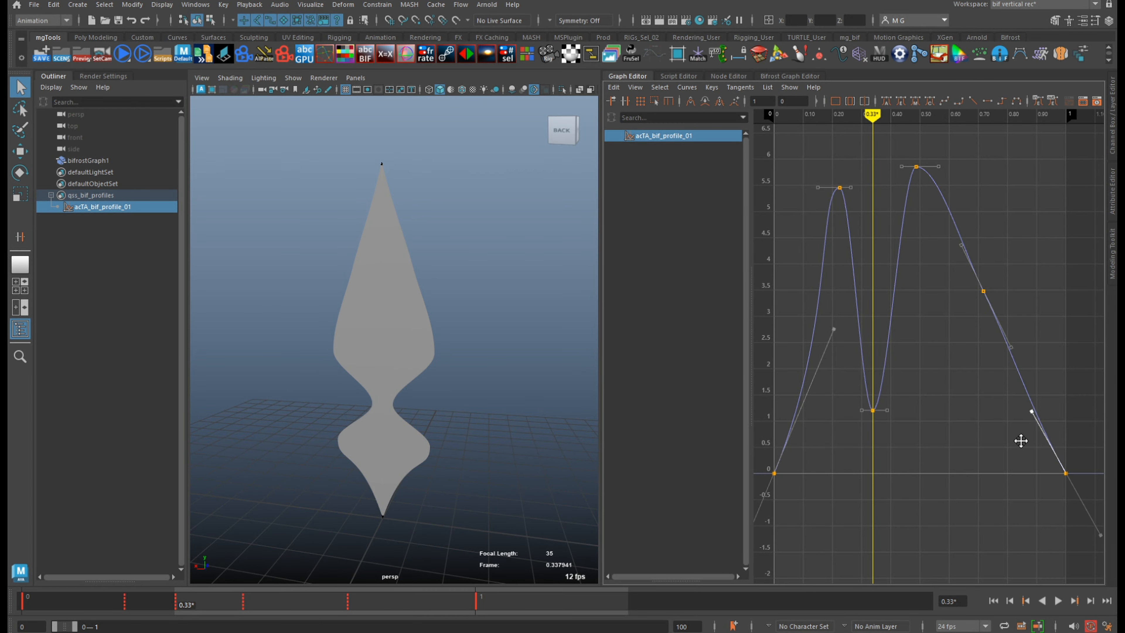
- Inspect the reshaped ribbon in the viewport and review the complete node network in the Bifrost graph
{"action": "left_click_drag", "start_coordinate": [468, 397], "coordinate": [414, 372], "text": "alt"}
{"action": "left_click", "coordinate": [949, 371]}
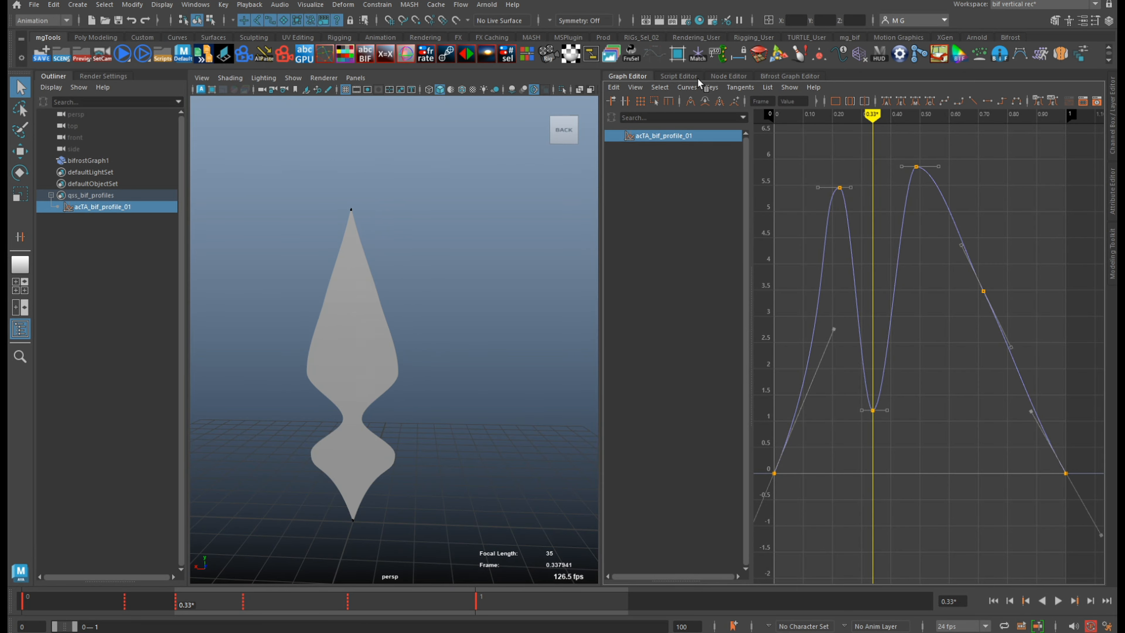
{"action": "left_click", "coordinate": [779, 77]}
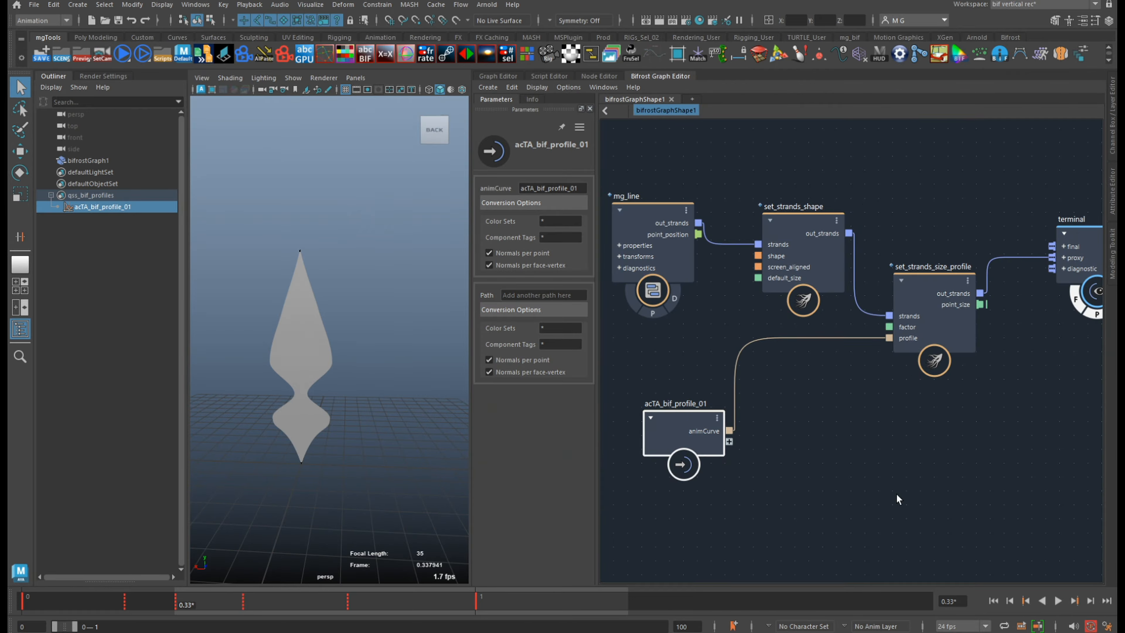
{"action": "left_click_drag", "start_coordinate": [791, 382], "coordinate": [767, 393]}
{"action": "key", "text": "a"}
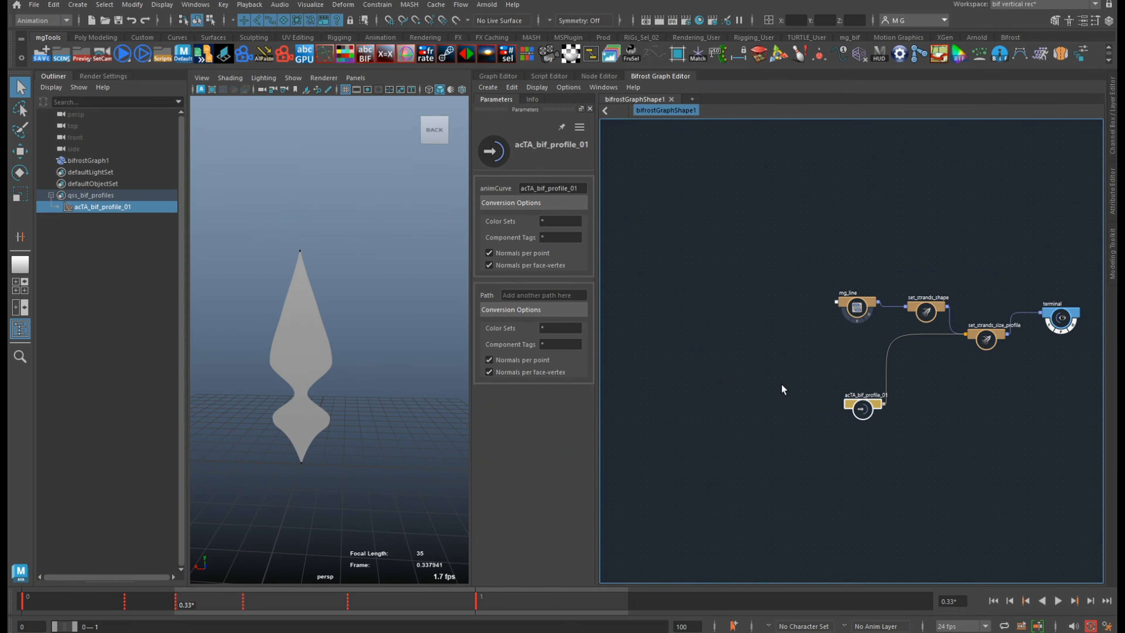
{"action": "left_click_drag", "start_coordinate": [656, 457], "coordinate": [643, 453]}
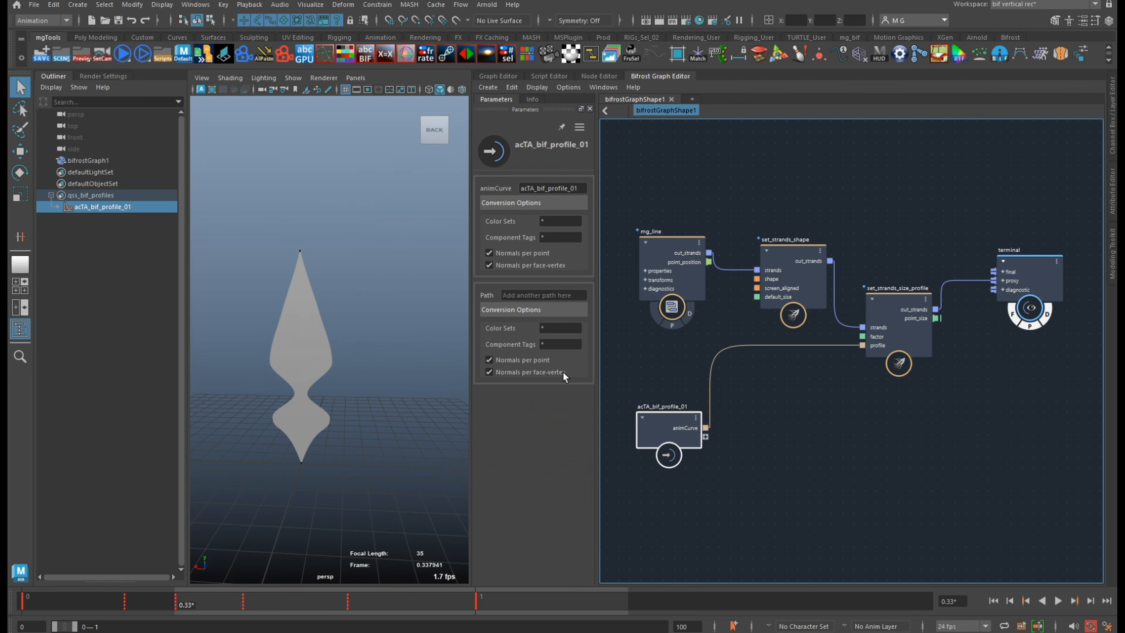
- Duplicate the acTA_bif_profile_01 curve twice and select the first copy
{"action": "key", "text": "ctrl+d"}
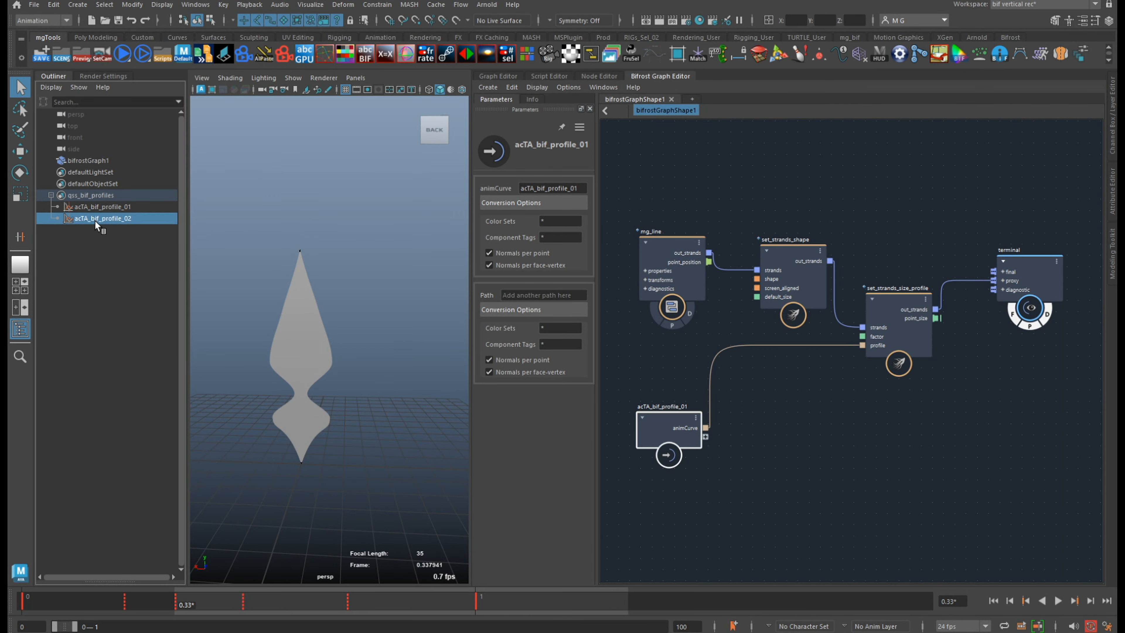
{"action": "key", "text": "ctrl+d"}
{"action": "left_click", "coordinate": [138, 218]}
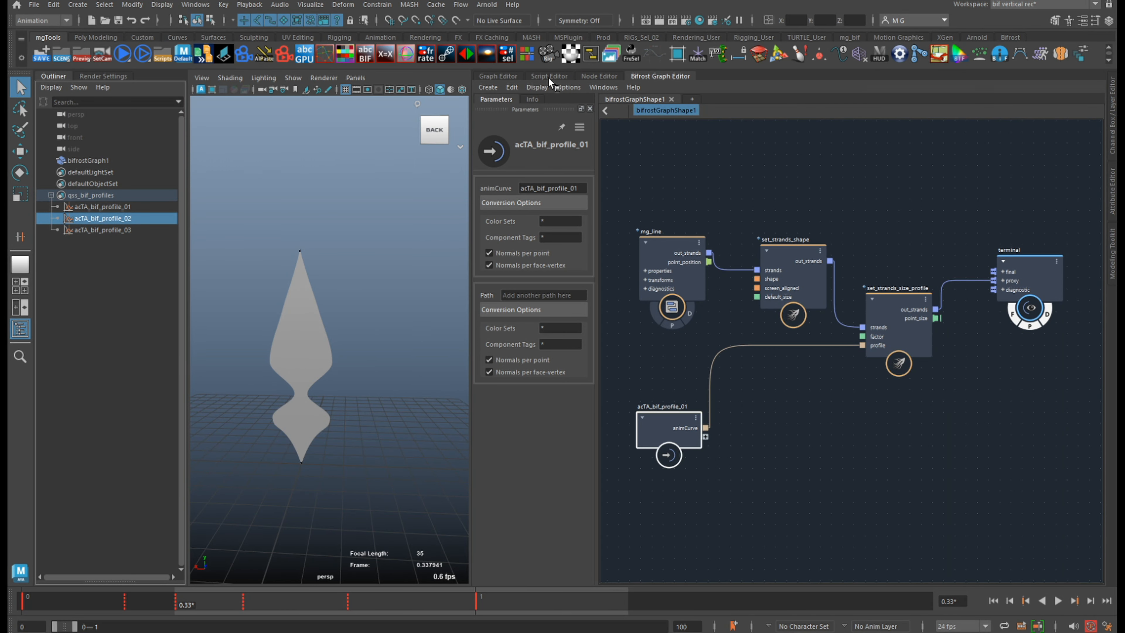
- In the Graph Editor, raise the key at frame 0.22 on acTA_bif_profile_02 to about 10.3
{"action": "left_click", "coordinate": [509, 73]}
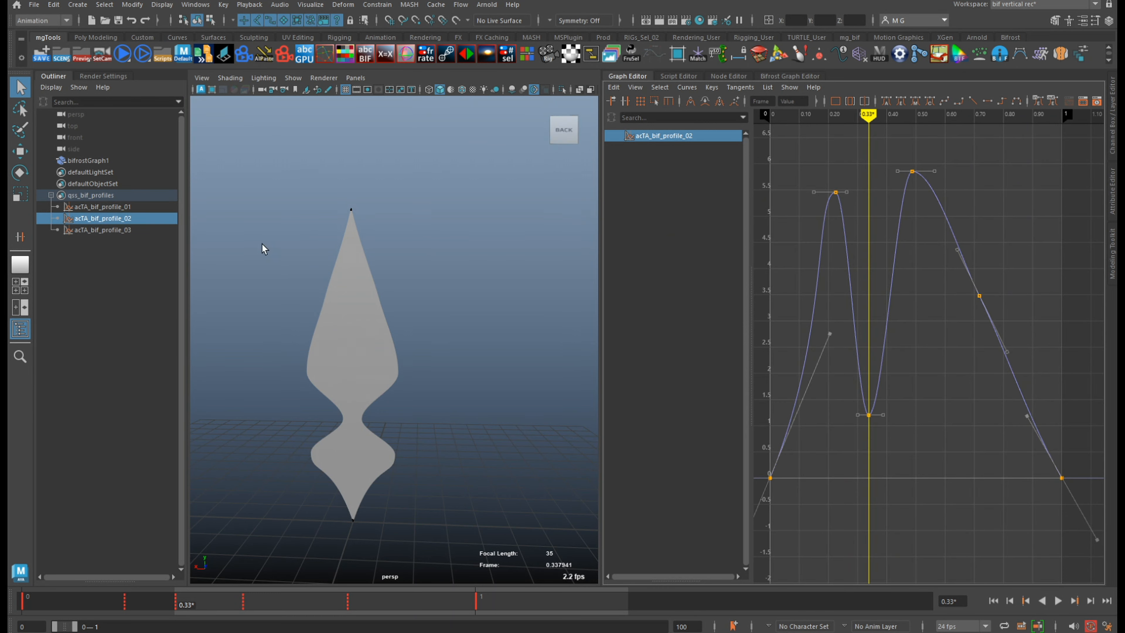
{"action": "mouse_move", "coordinate": [881, 447]}
{"action": "middle_mouse_down", "text": "alt"}
{"action": "mouse_move", "coordinate": [921, 436]}
{"action": "mouse_move", "coordinate": [873, 435]}
{"action": "middle_mouse_up", "text": "alt"}
{"action": "scroll", "coordinate": [921, 424], "scroll_direction": "down", "scroll_amount": 7}
{"action": "scroll", "coordinate": [902, 441], "scroll_direction": "up", "scroll_amount": 7}
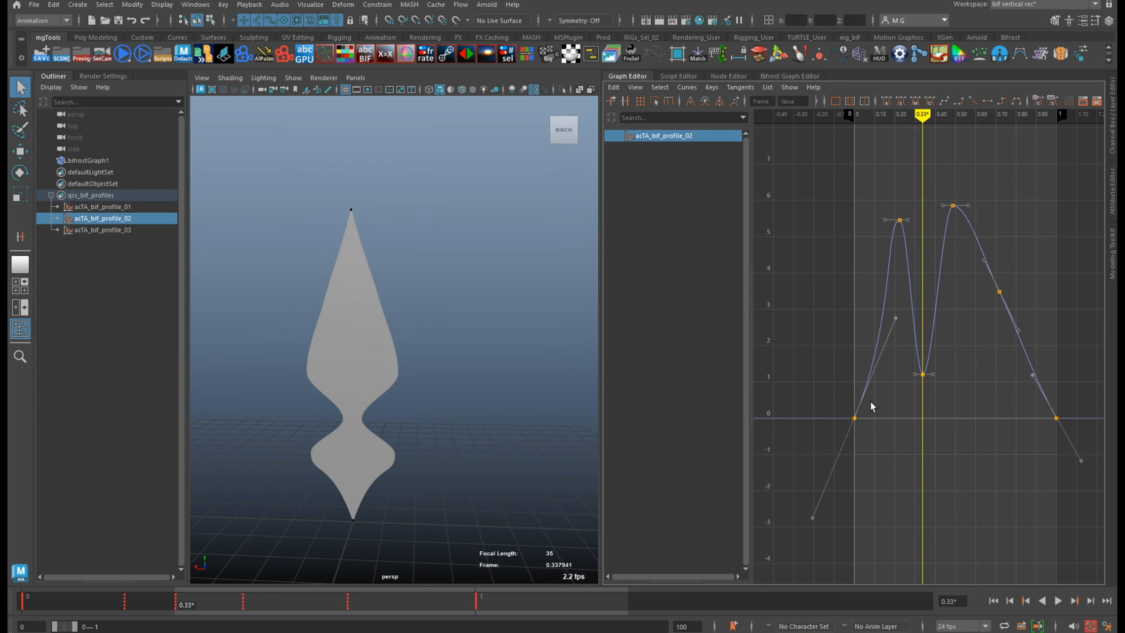
{"action": "key", "text": "comma"}
{"action": "left_click_drag", "start_coordinate": [915, 202], "coordinate": [890, 242]}
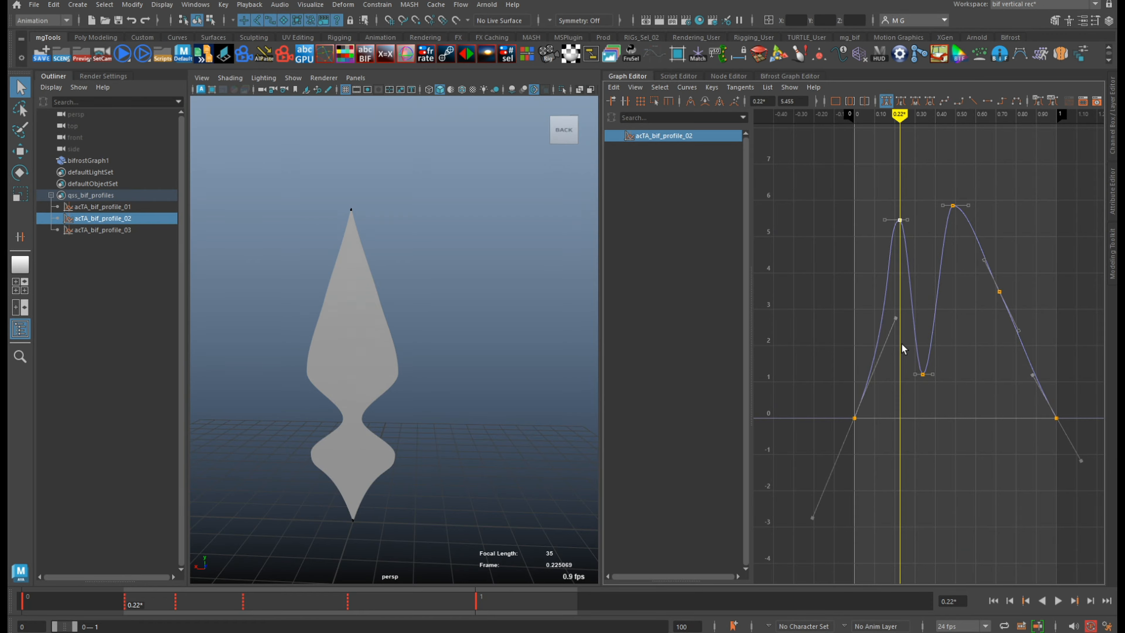
{"action": "middle_click_drag", "start_coordinate": [924, 408], "coordinate": [914, 239]}
{"action": "key", "text": "a"}
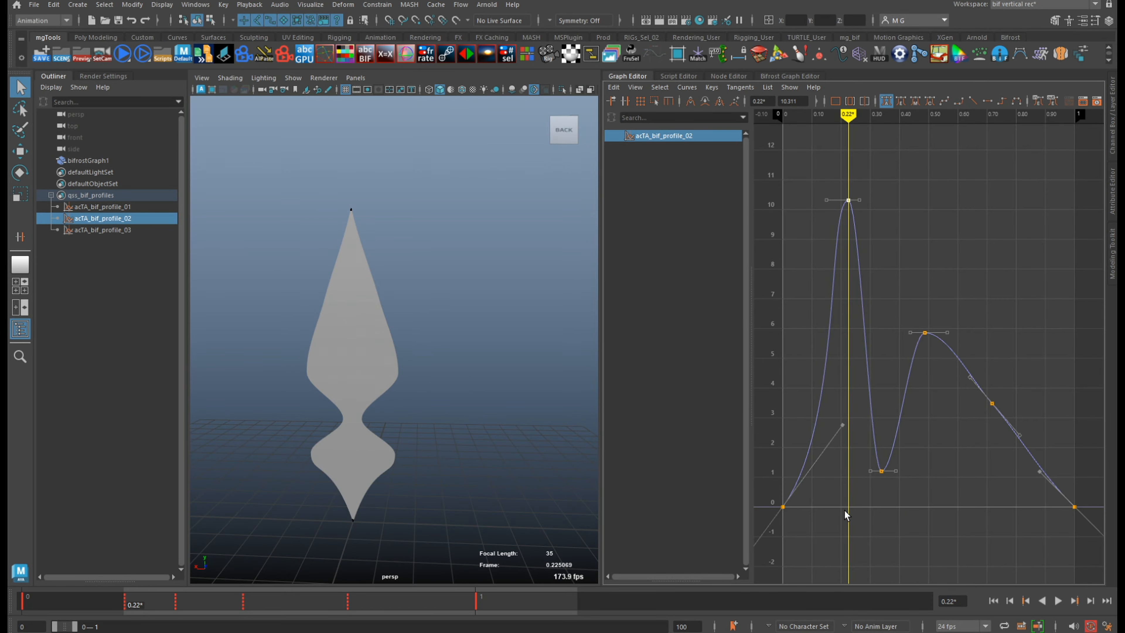
- Shorten the outgoing tangent of acTA_bif_profile_02's first key and raise the dip key at frame 0.33 slightly
{"action": "left_click_drag", "start_coordinate": [829, 416], "coordinate": [855, 444]}
{"action": "middle_click_drag", "start_coordinate": [877, 429], "coordinate": [862, 438]}
{"action": "left_click_drag", "start_coordinate": [866, 502], "coordinate": [908, 448]}
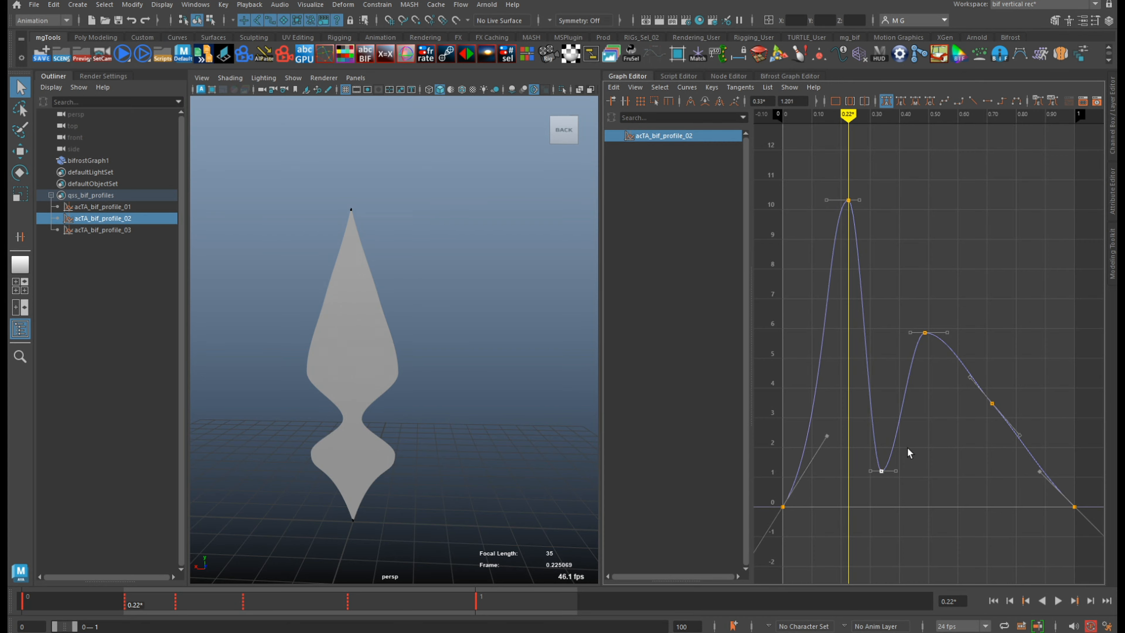
{"action": "middle_click_drag", "start_coordinate": [908, 453], "coordinate": [903, 397]}
- Raise the key at frame 0.33 on acTA_bif_profile_03 to about 11.9, keeping its frame fixed
{"action": "left_click", "coordinate": [126, 230]}
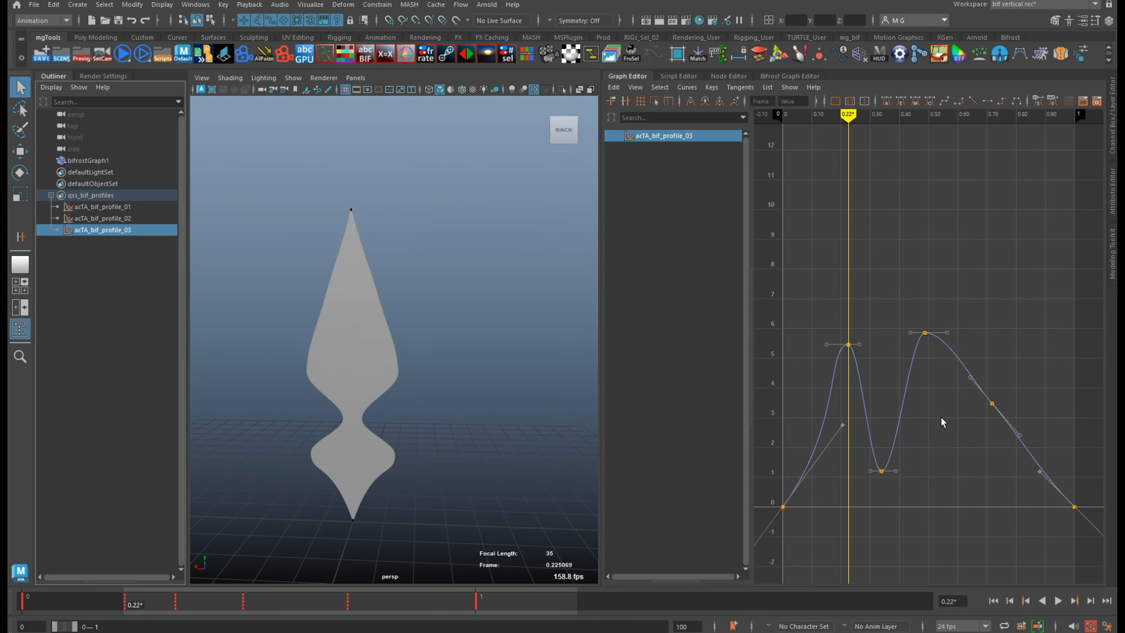
{"action": "left_click_drag", "start_coordinate": [854, 537], "coordinate": [896, 445]}
{"action": "middle_click_drag", "start_coordinate": [901, 467], "coordinate": [903, 158], "text": "shift"}
- Raise acTA_bif_profile_03's keys at frames 0.49 and 0.71 to about 10.1 and 5.9 for a single-bulge profile
{"action": "left_click_drag", "start_coordinate": [938, 288], "coordinate": [902, 408]}
{"action": "middle_click_drag", "start_coordinate": [921, 407], "coordinate": [925, 280], "text": "shift"}
{"action": "left_click_drag", "start_coordinate": [1011, 360], "coordinate": [964, 437]}
{"action": "middle_click_drag", "start_coordinate": [944, 414], "coordinate": [945, 343], "text": "shift"}
{"action": "left_click", "coordinate": [870, 448]}
{"action": "left_click_drag", "start_coordinate": [906, 276], "coordinate": [833, 382]}
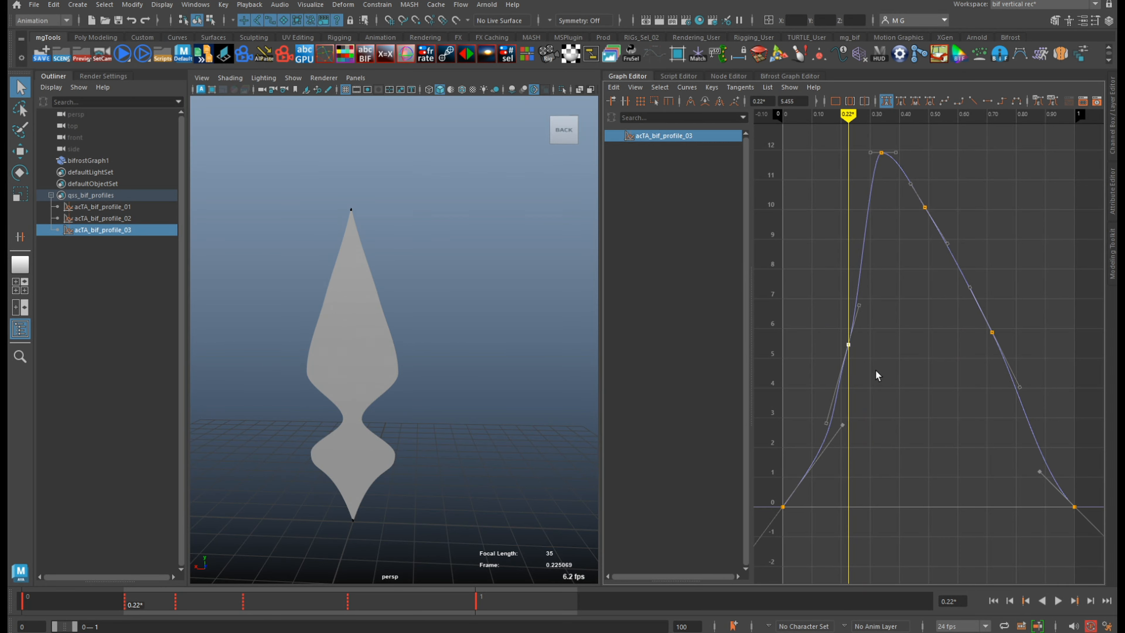
- Add acTA_bif_profile_02 and acTA_bif_profile_03 to the Bifrost graph and stack the three curve nodes in a column
{"action": "left_click", "coordinate": [780, 76]}
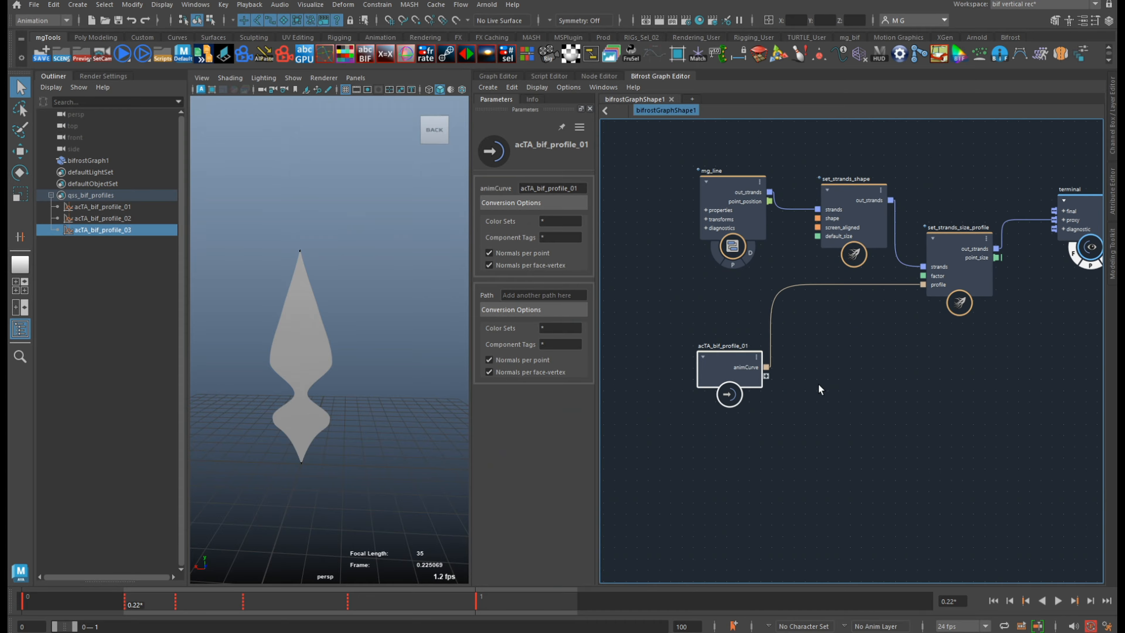
{"action": "left_click", "coordinate": [113, 218]}
{"action": "left_click_drag", "start_coordinate": [321, 263], "coordinate": [714, 445]}
{"action": "left_click_drag", "start_coordinate": [102, 230], "coordinate": [751, 479]}
{"action": "left_click_drag", "start_coordinate": [838, 341], "coordinate": [666, 570]}
{"action": "left_click_drag", "start_coordinate": [723, 471], "coordinate": [665, 447]}
- Create a build_array node and place it beside the curve input nodes
{"action": "left_click", "coordinate": [795, 432]}
{"action": "key", "text": "Tab"}
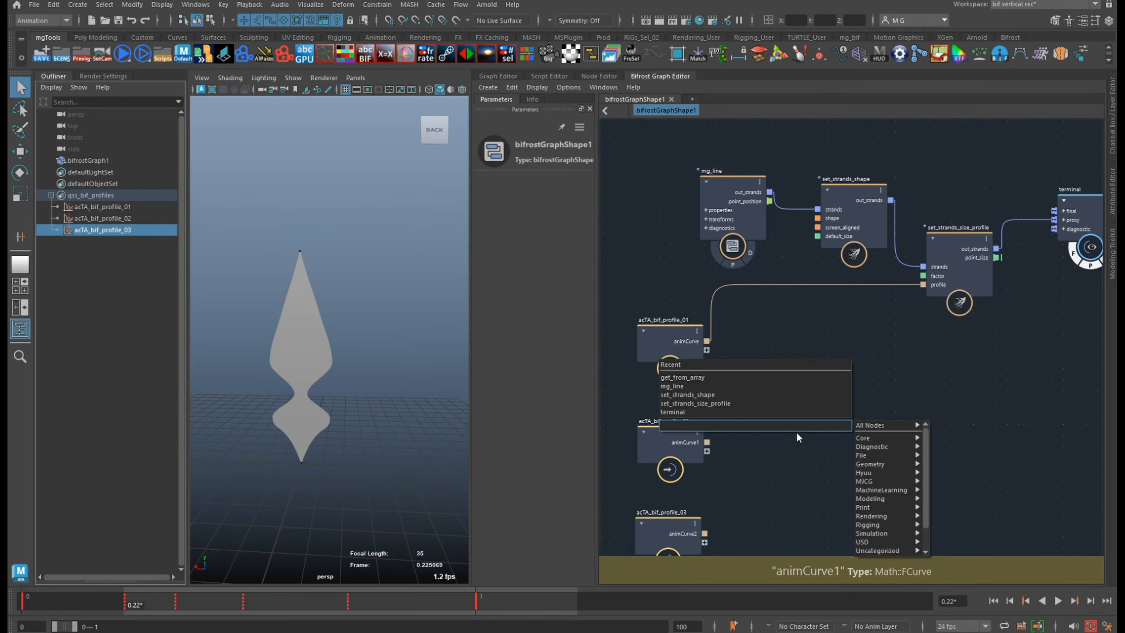
{"action": "type", "text": "barra"}
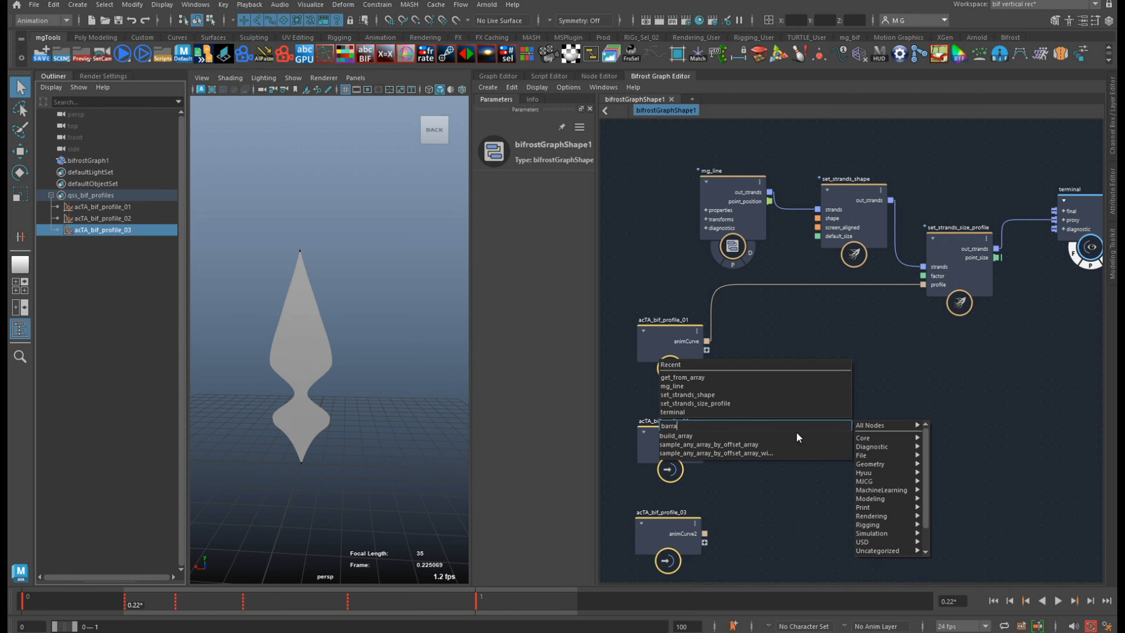
{"action": "left_click", "coordinate": [796, 434]}
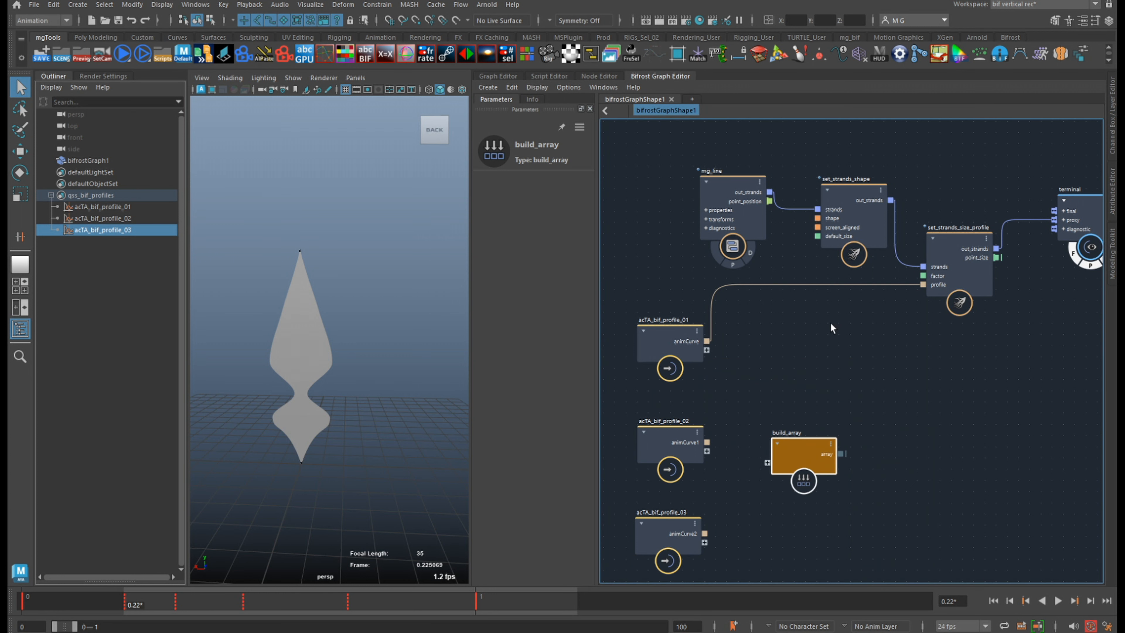
{"action": "left_click_drag", "start_coordinate": [796, 466], "coordinate": [802, 401]}
- Connect the outputs of all three profile curve nodes to build_array in order from 01 to 03
{"action": "left_click_drag", "start_coordinate": [737, 361], "coordinate": [775, 396]}
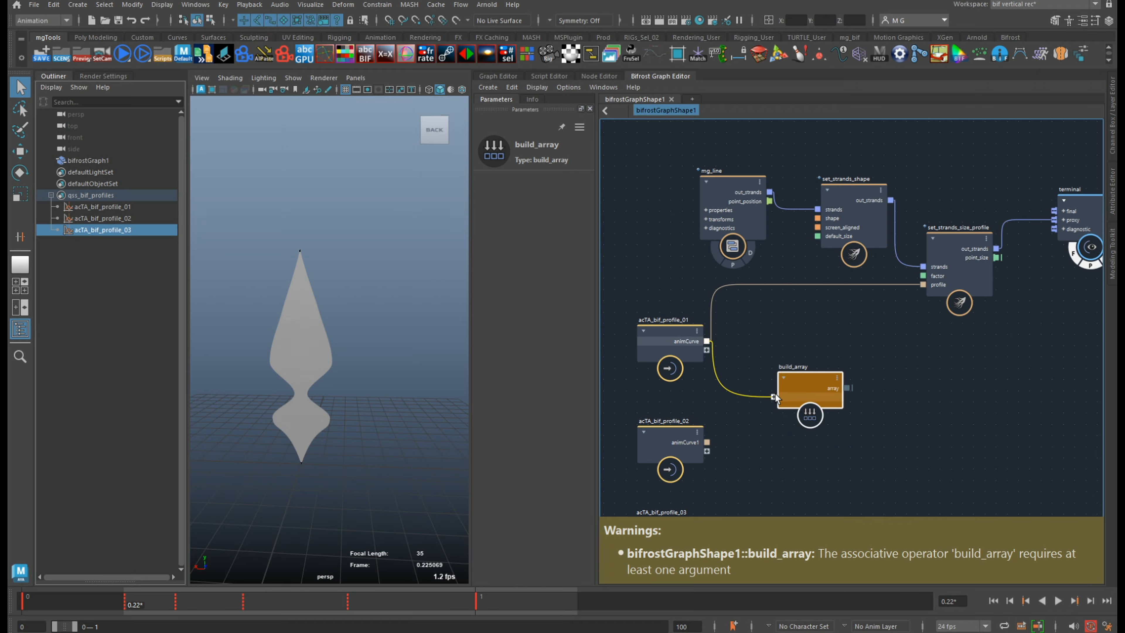
{"action": "left_click_drag", "start_coordinate": [707, 442], "coordinate": [775, 405]}
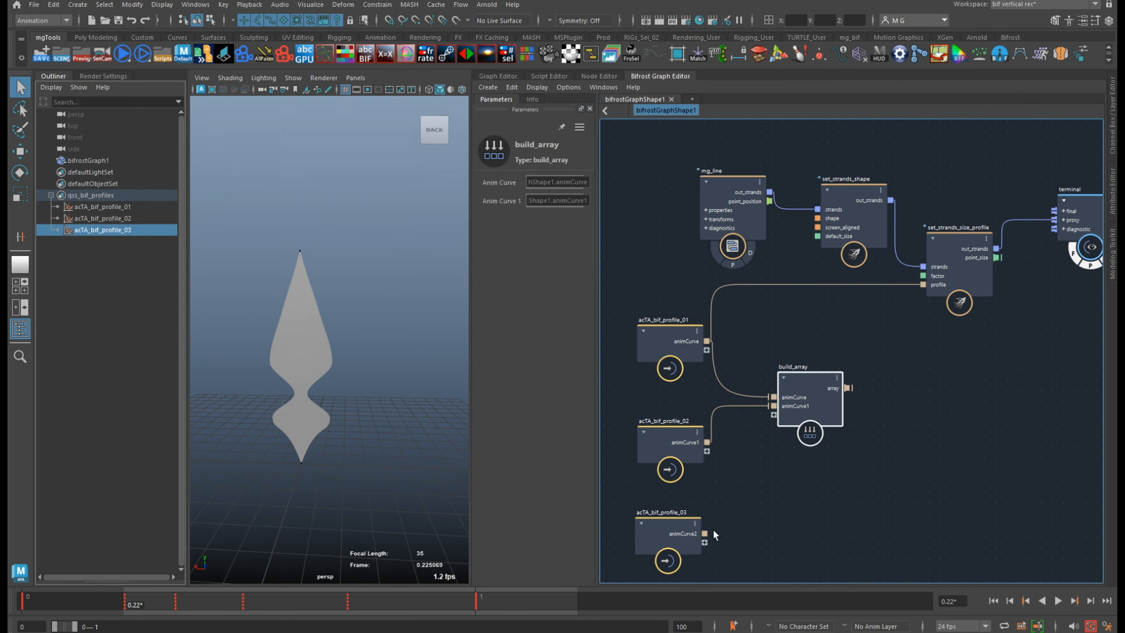
{"action": "left_click_drag", "start_coordinate": [705, 533], "coordinate": [775, 422]}
- Create a get_from_array node and connect build_array's array output to its array input
{"action": "left_click", "coordinate": [896, 410]}
{"action": "key", "text": "Tab"}
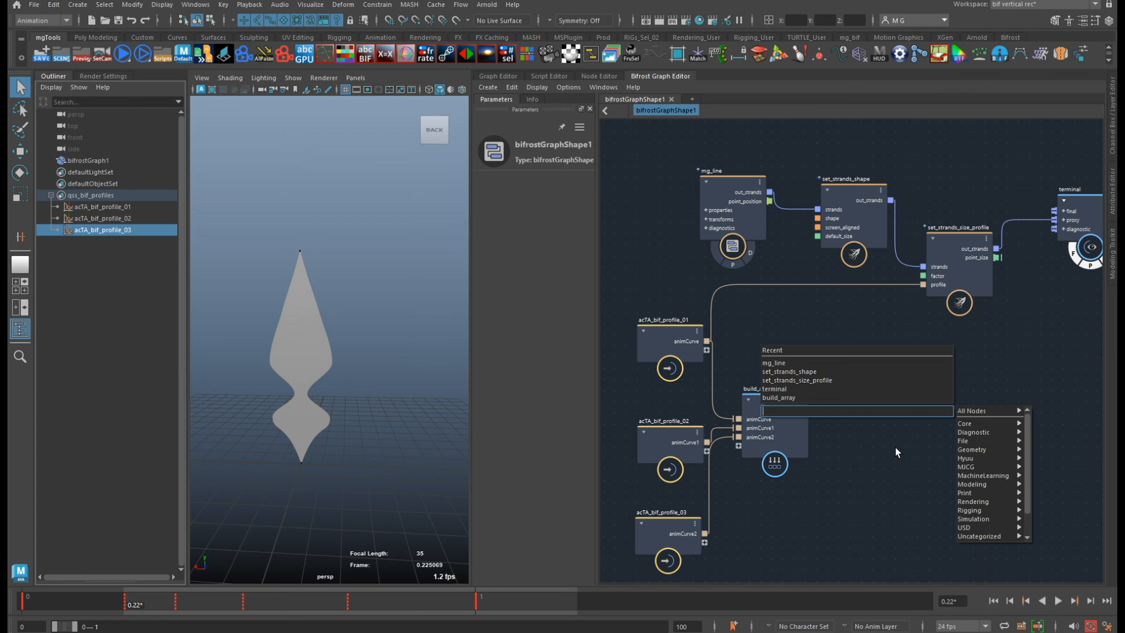
{"action": "type", "text": "gfarr"}
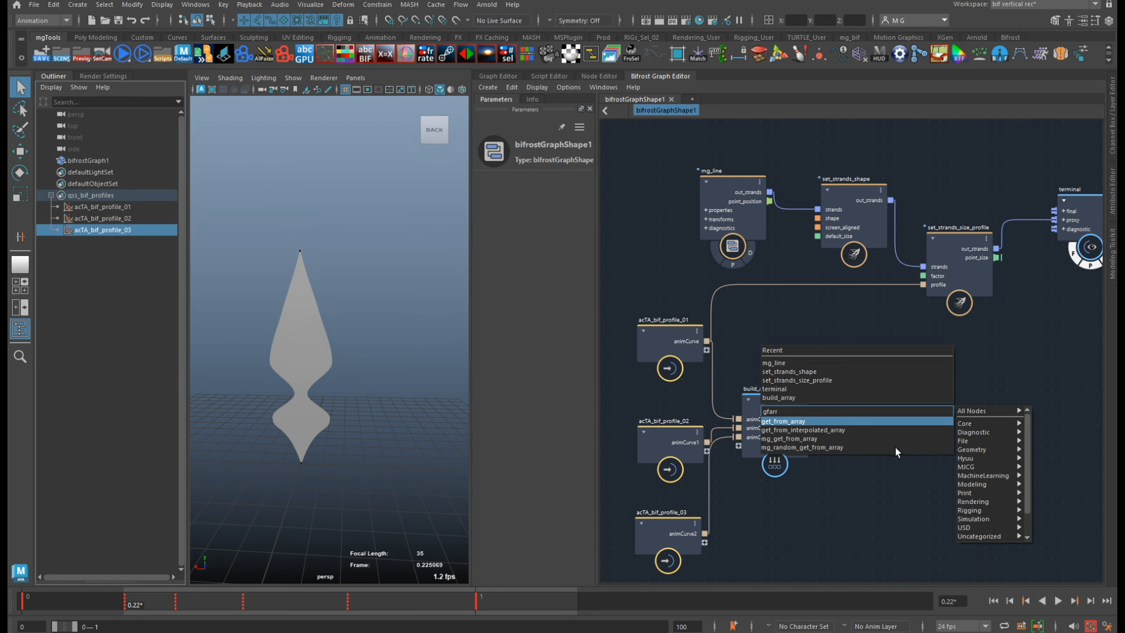
{"action": "key", "text": "Return"}
{"action": "left_click_drag", "start_coordinate": [812, 410], "coordinate": [851, 405]}
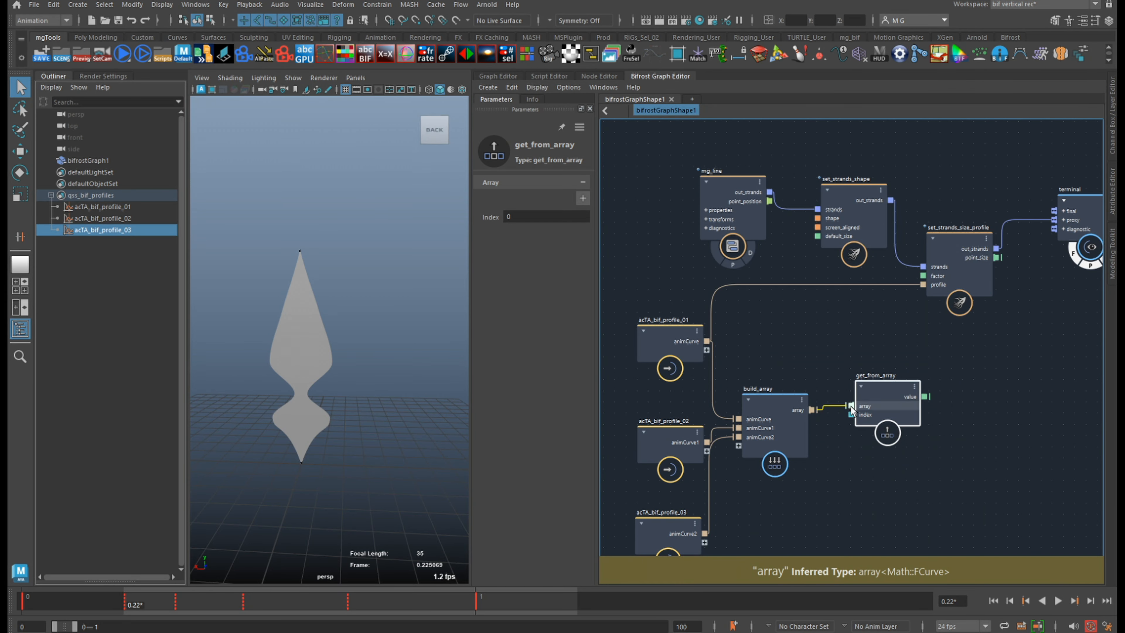
- Connect get_from_array's value to the profile input of set_strands_size_profile and reposition that node closer to the terminal
{"action": "left_click_drag", "start_coordinate": [925, 396], "coordinate": [936, 356]}
{"action": "left_click_drag", "start_coordinate": [913, 290], "coordinate": [974, 289]}
{"action": "left_click_drag", "start_coordinate": [952, 250], "coordinate": [978, 212]}
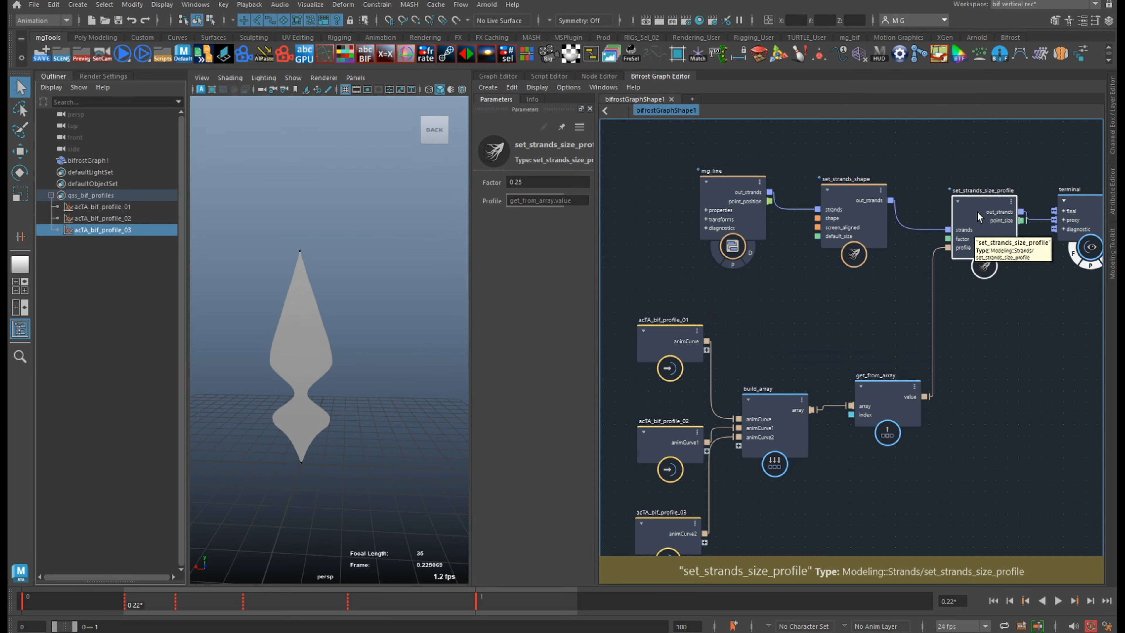
- Preview the other profiles by setting get_from_array's index to 1 and 2, and return it to 0
{"action": "left_click_drag", "start_coordinate": [891, 427], "coordinate": [892, 430]}
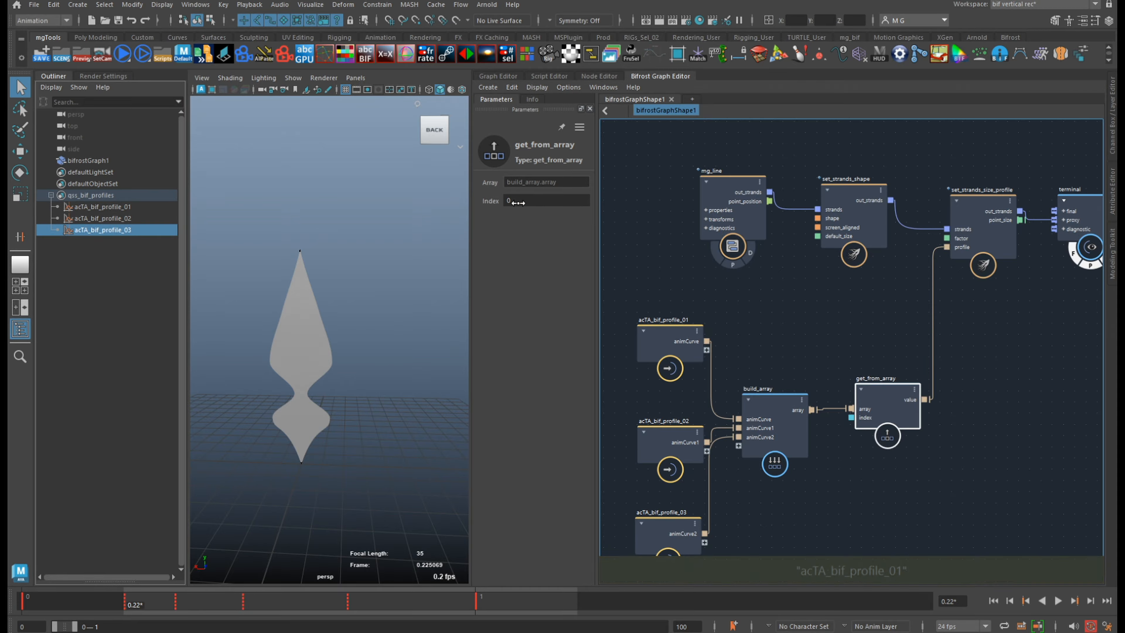
{"action": "left_click", "coordinate": [578, 199]}
{"action": "type", "text": "1"}
{"action": "key", "text": "Return"}
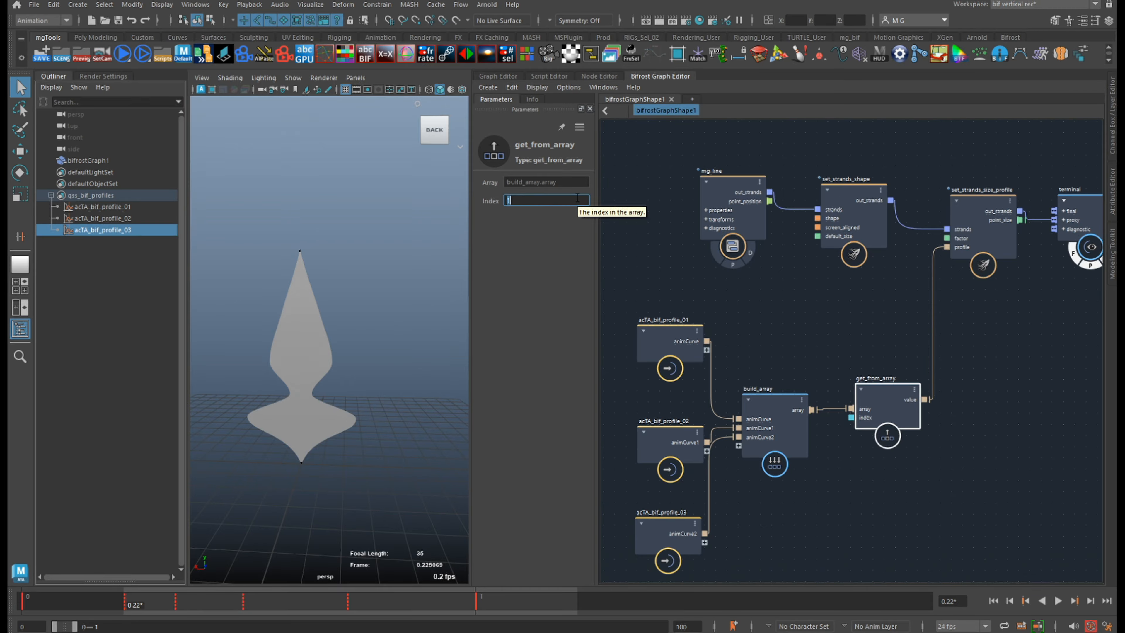
{"action": "type", "text": "2"}
{"action": "key", "text": "Return"}
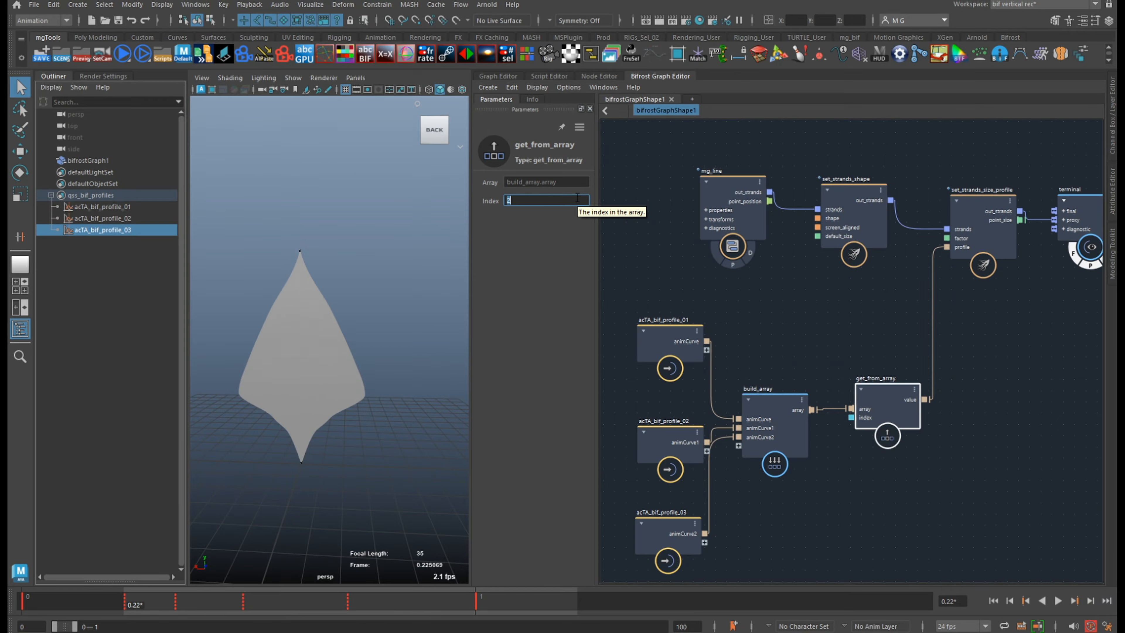
{"action": "type", "text": "0"}
{"action": "key", "text": "Return"}
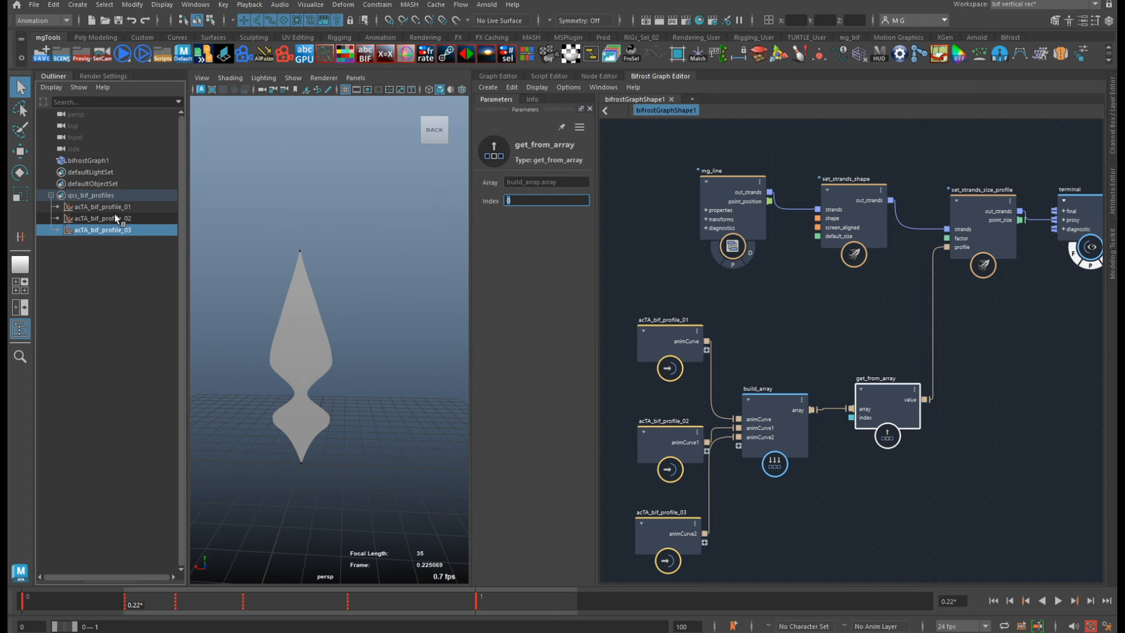
- Move the acTA_bif_profile_02 node slightly farther from build_array to separate the connection wires
{"action": "left_click", "coordinate": [803, 323]}
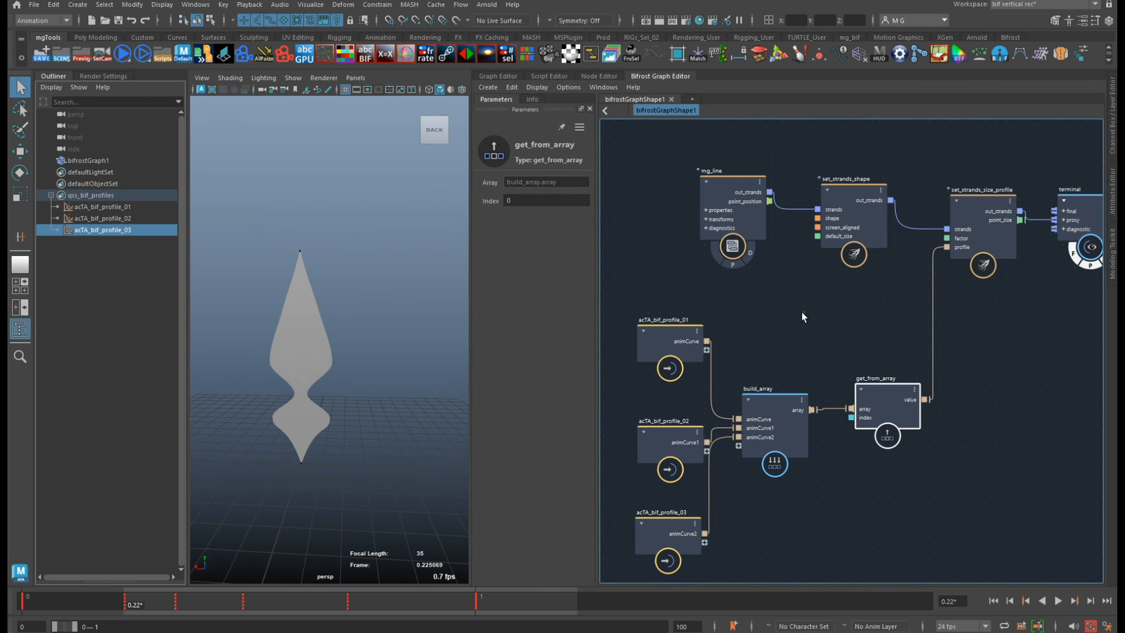
{"action": "scroll", "coordinate": [803, 323], "scroll_direction": "down", "scroll_amount": 4}
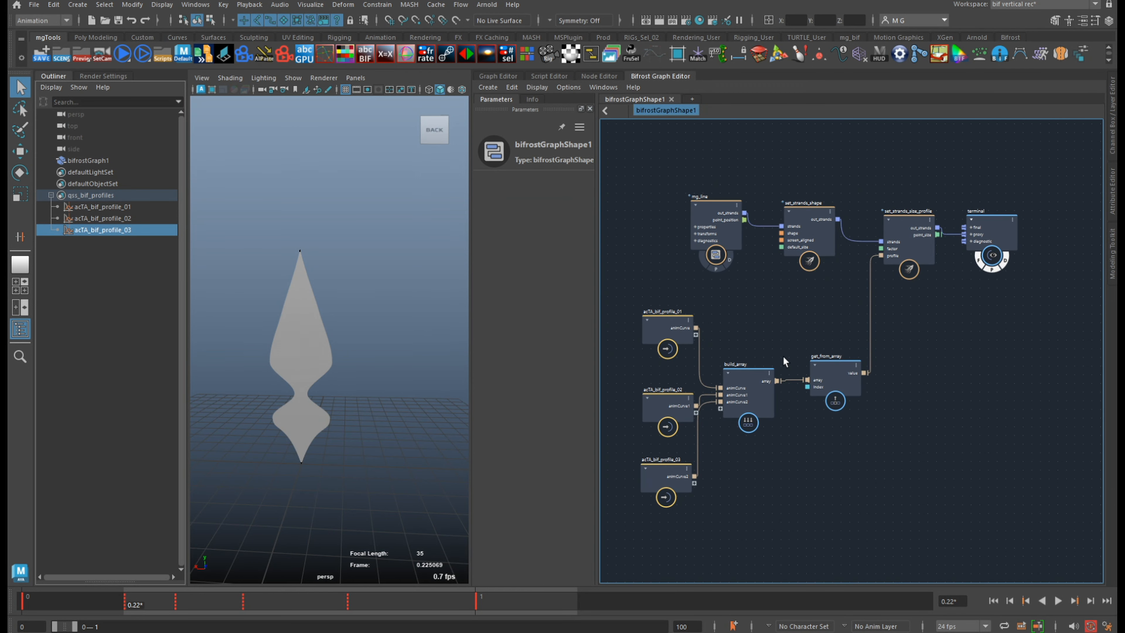
{"action": "mouse_move", "coordinate": [771, 382]}
{"action": "left_click_drag", "start_coordinate": [697, 402], "coordinate": [681, 388]}
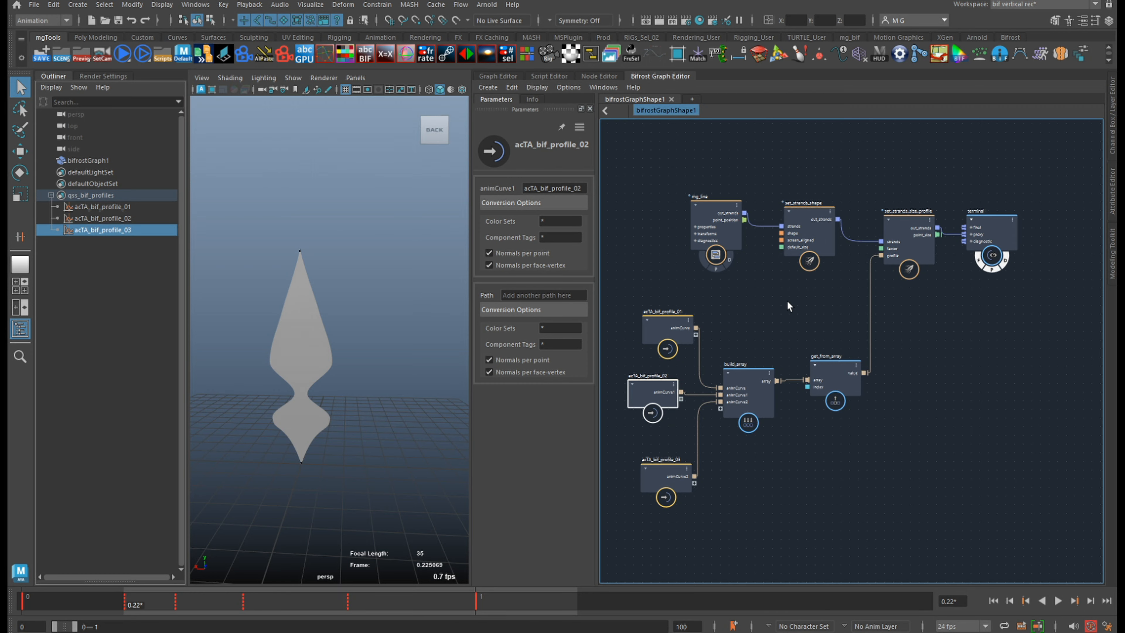
- Rename the bifrostGraph1 object as bif_profile_strands_from_maya
{"action": "left_click", "coordinate": [109, 160]}
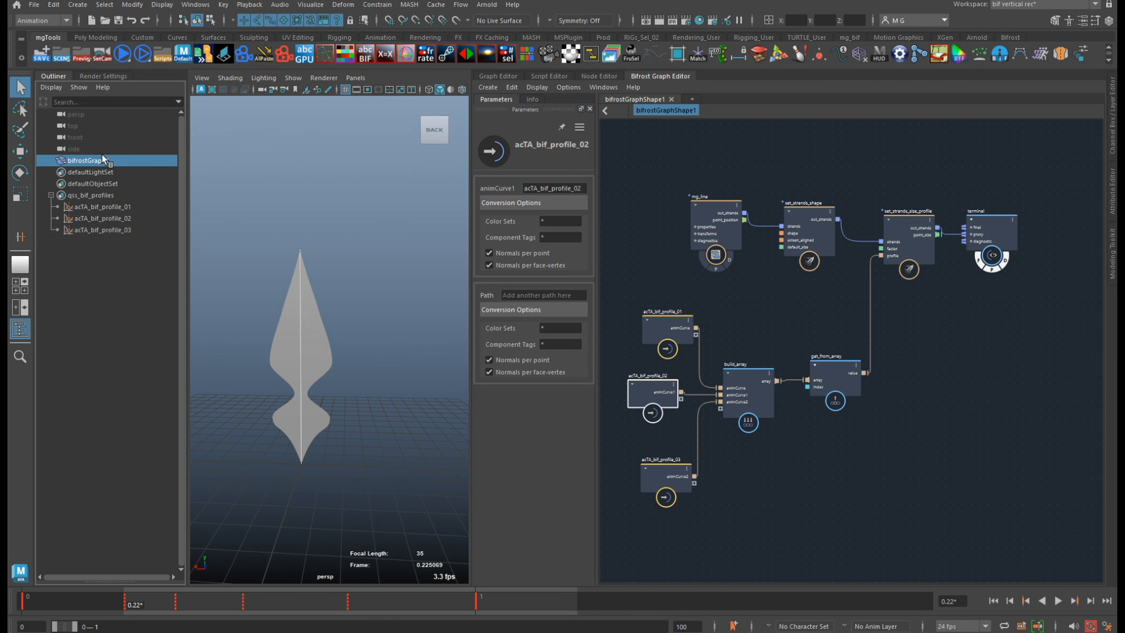
{"action": "double_click", "coordinate": [106, 161]}
{"action": "type", "text": "bif profile starnds from ma"}
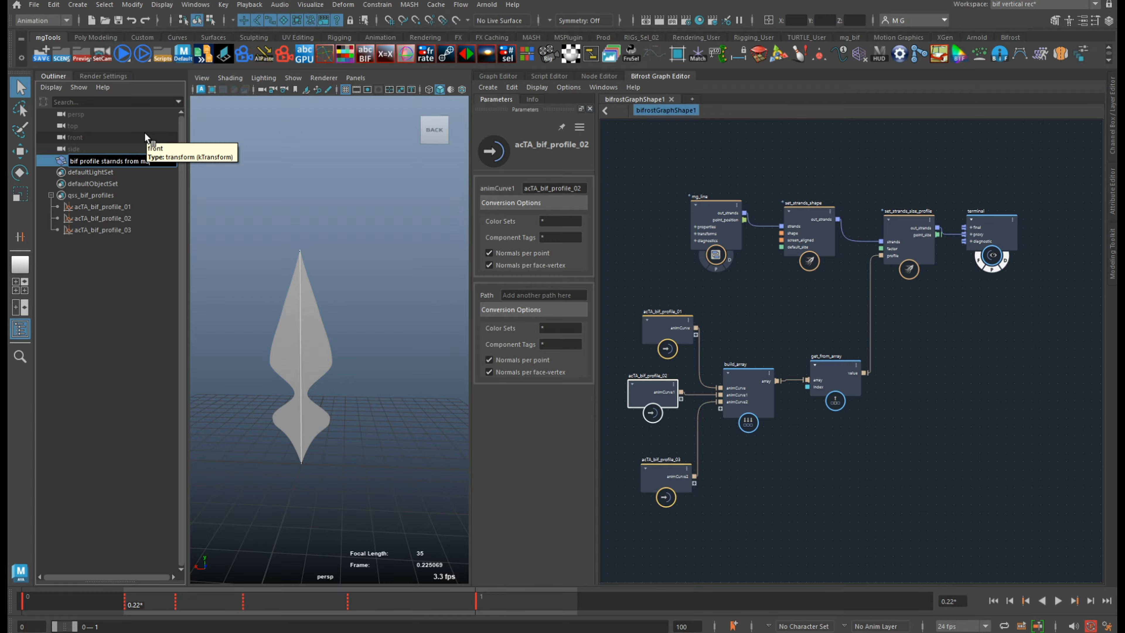
{"action": "type", "text": "f_profile_strands_from_maya"}
{"action": "key", "text": "Return"}
{"action": "left_click", "coordinate": [756, 278]}
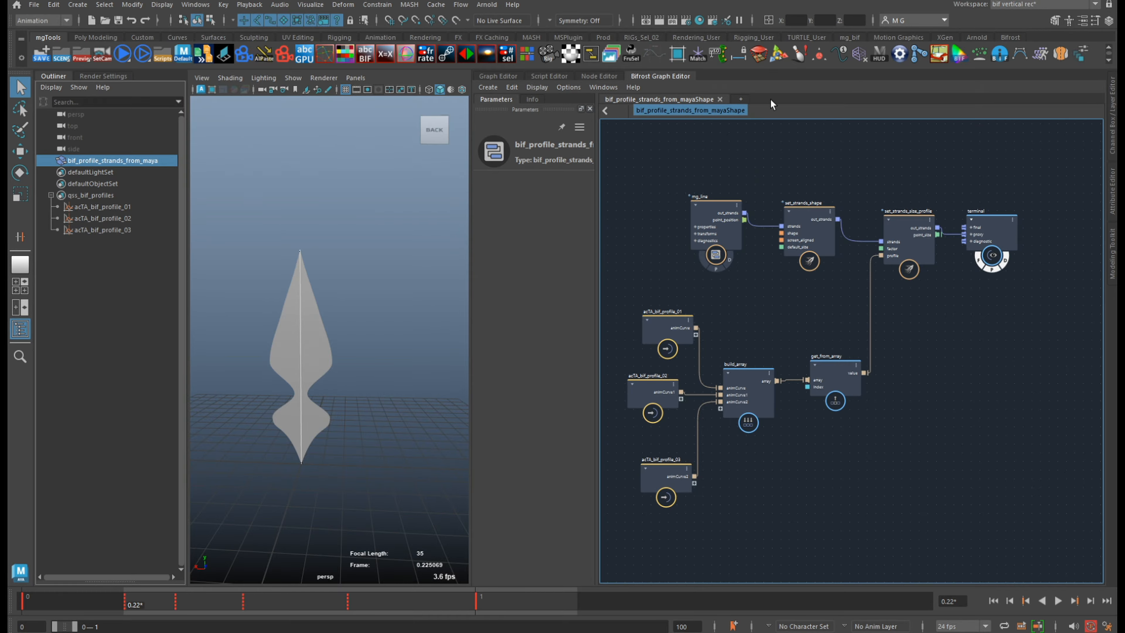
- Close the current graph, create a new Bifrost graph, and delete its input and output nodes
{"action": "left_click", "coordinate": [720, 100]}
{"action": "left_click", "coordinate": [787, 443]}
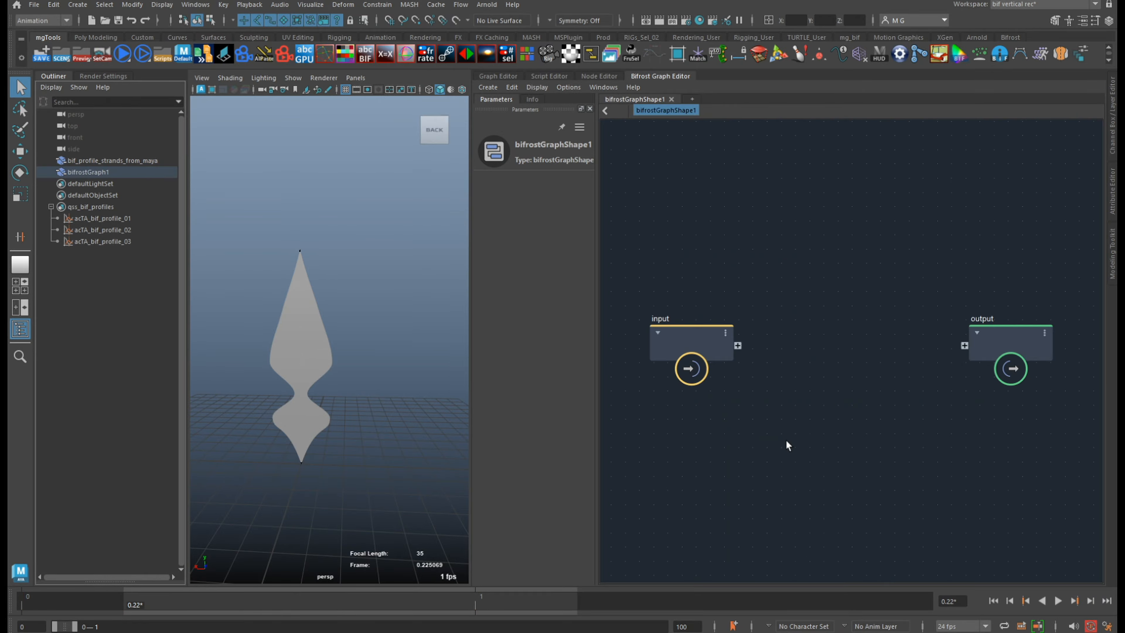
{"action": "left_click_drag", "start_coordinate": [1037, 258], "coordinate": [695, 417]}
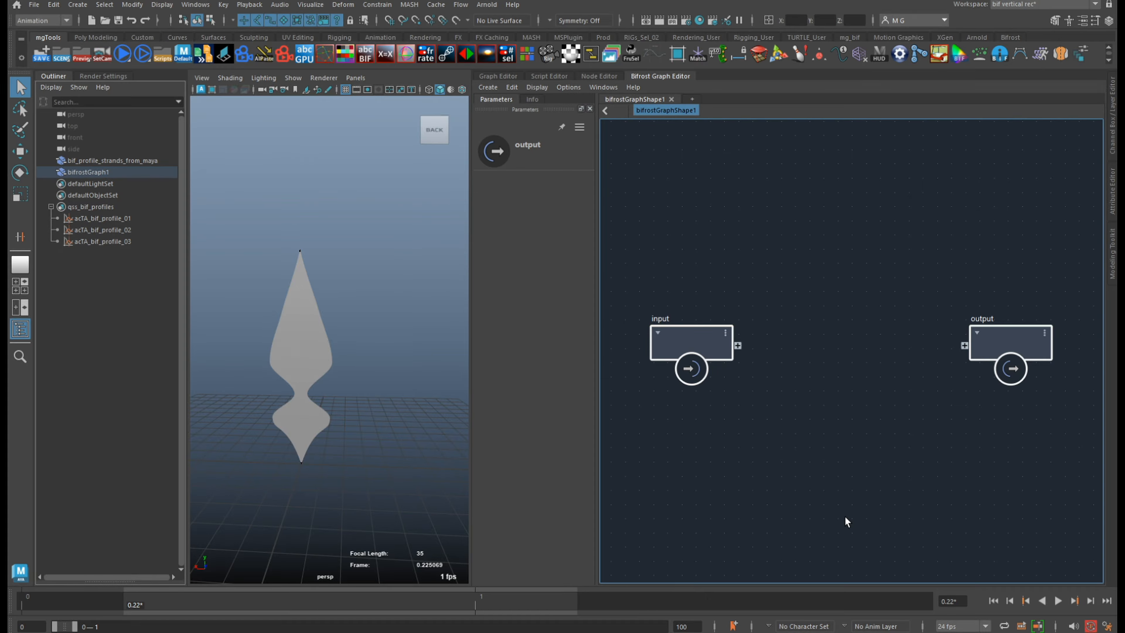
{"action": "key", "text": "Delete"}
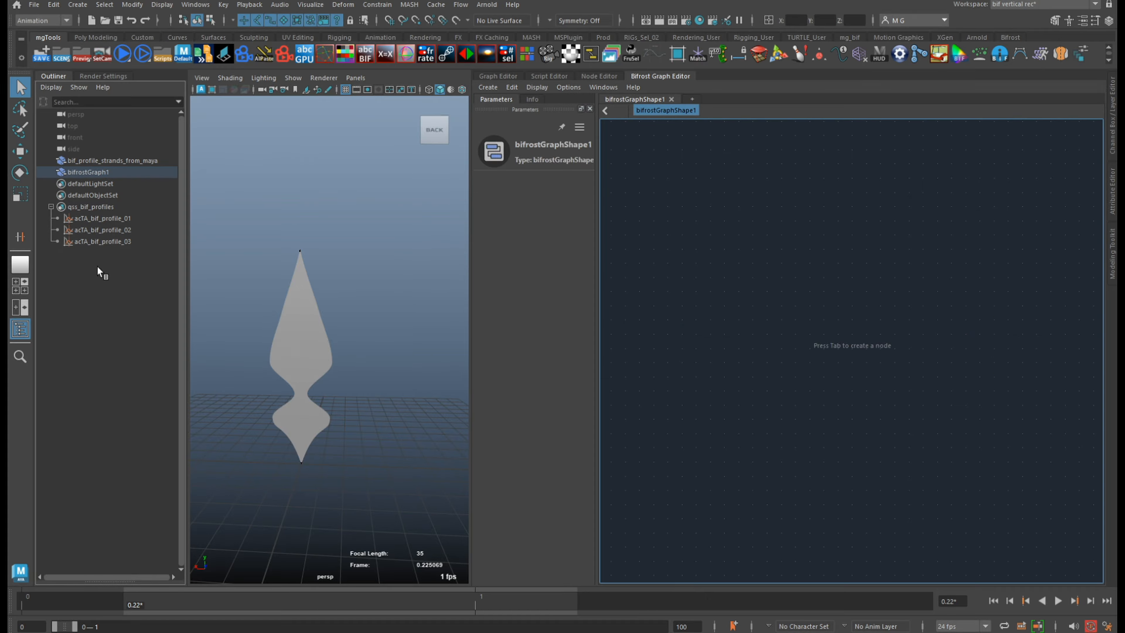
- Hide bif_profile_strands_from_maya, collapse the qss_bif_profiles set, and select the new bifrostGraph1
{"action": "left_click", "coordinate": [102, 160]}
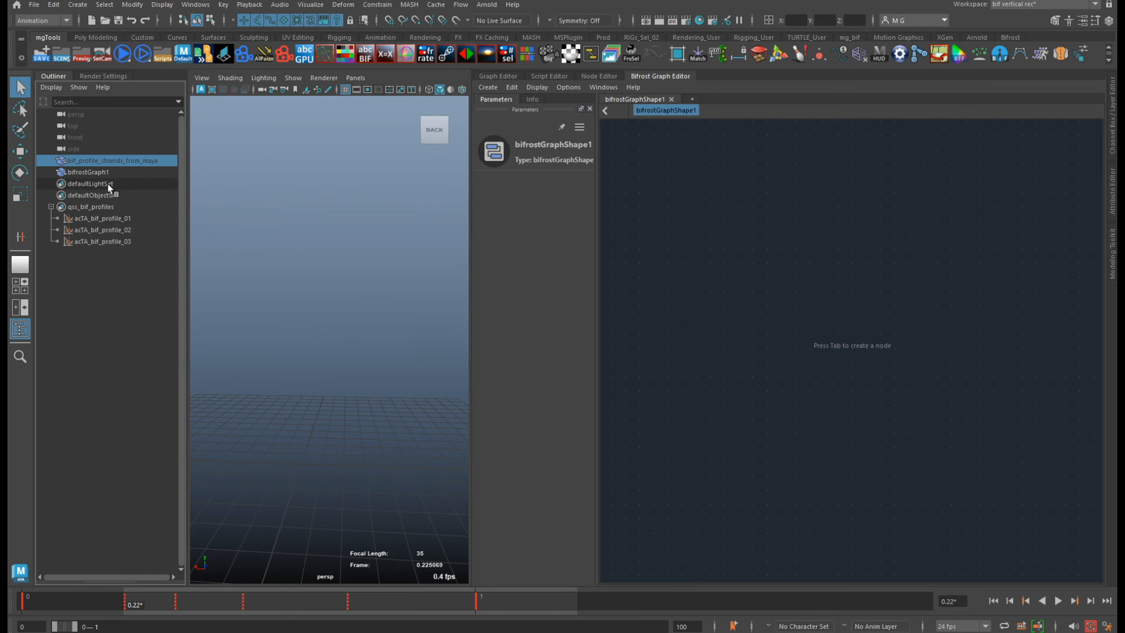
{"action": "left_click", "coordinate": [52, 207]}
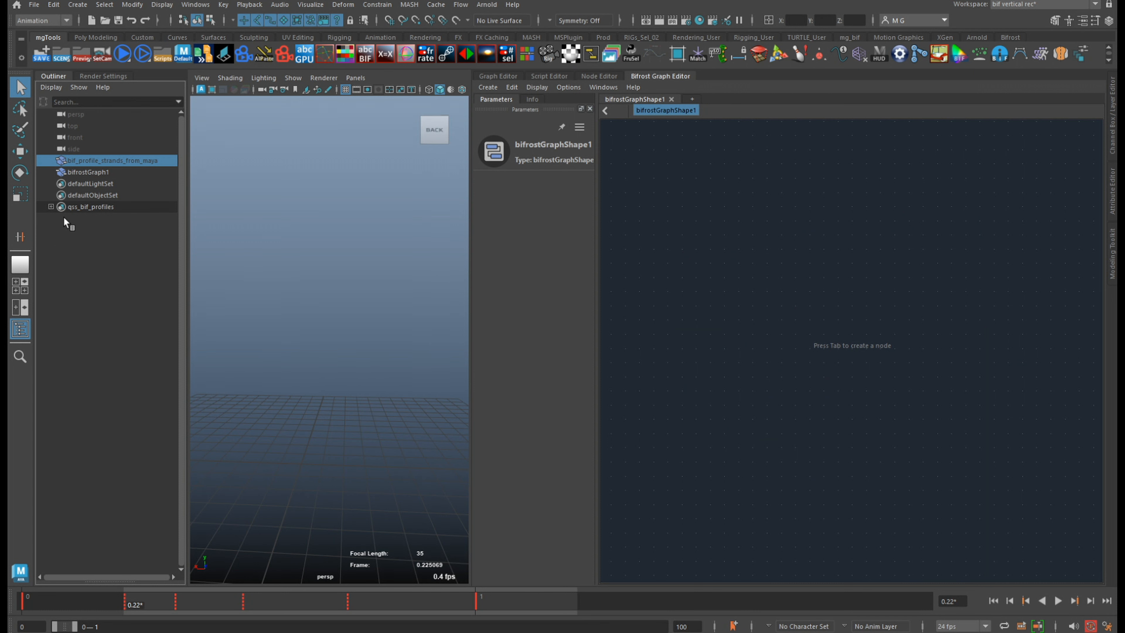
{"action": "left_click", "coordinate": [101, 172]}
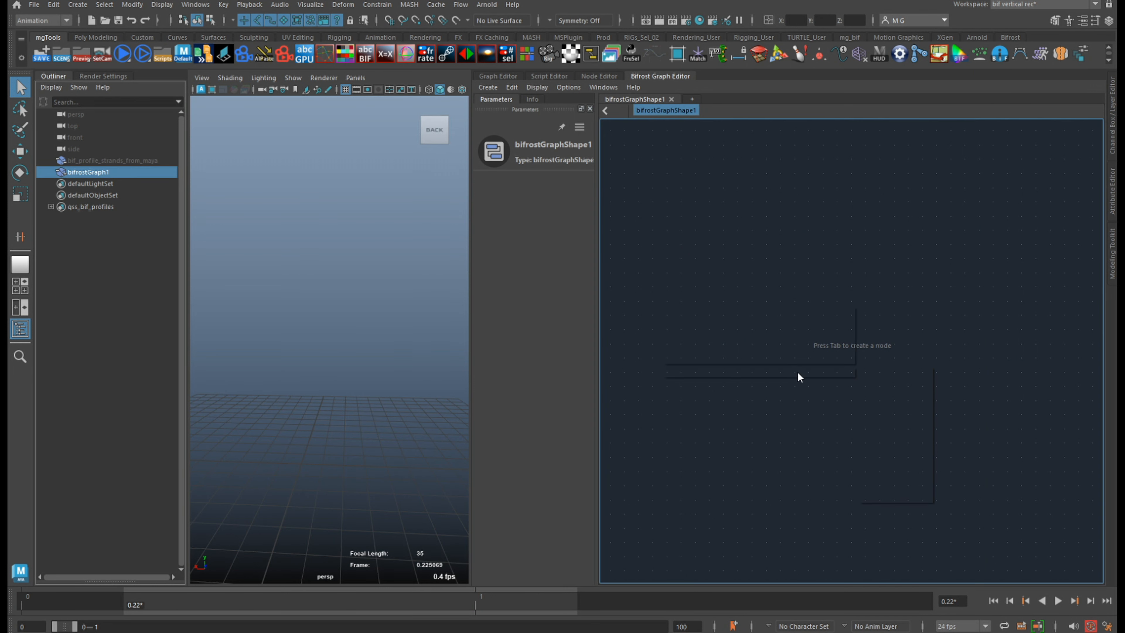
- Add a create_mesh_sphere node to the empty Bifrost graph and place it in the upper area
{"action": "key", "text": "Tab"}
{"action": "type", "text": "sphere"}
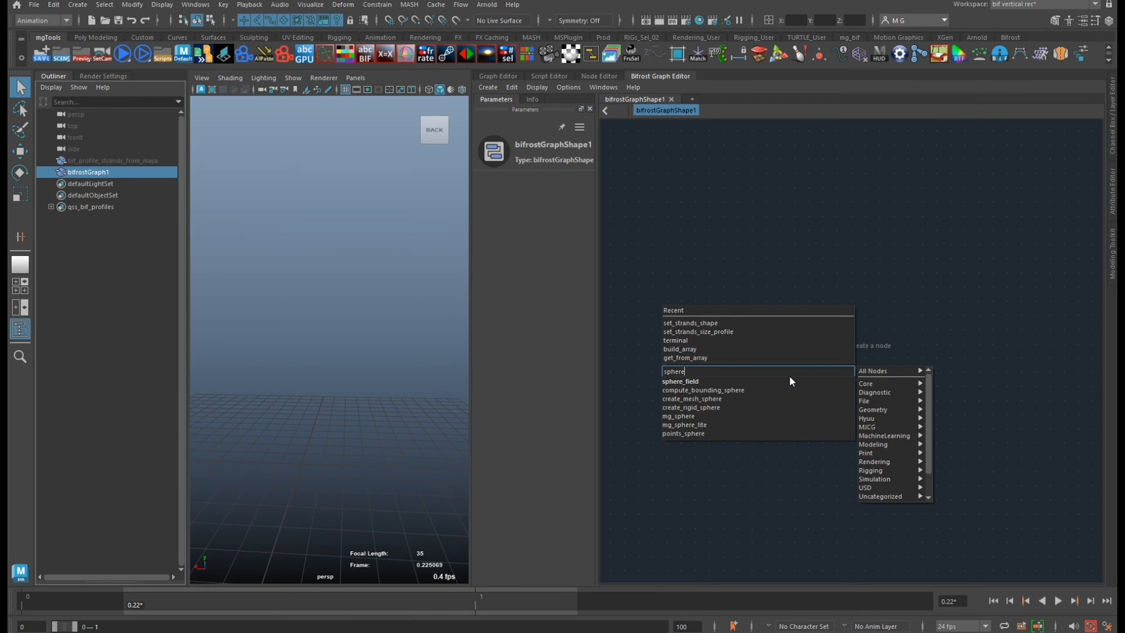
{"action": "key", "text": "Down"}
{"action": "key", "text": "Down"}
{"action": "key", "text": "Down"}
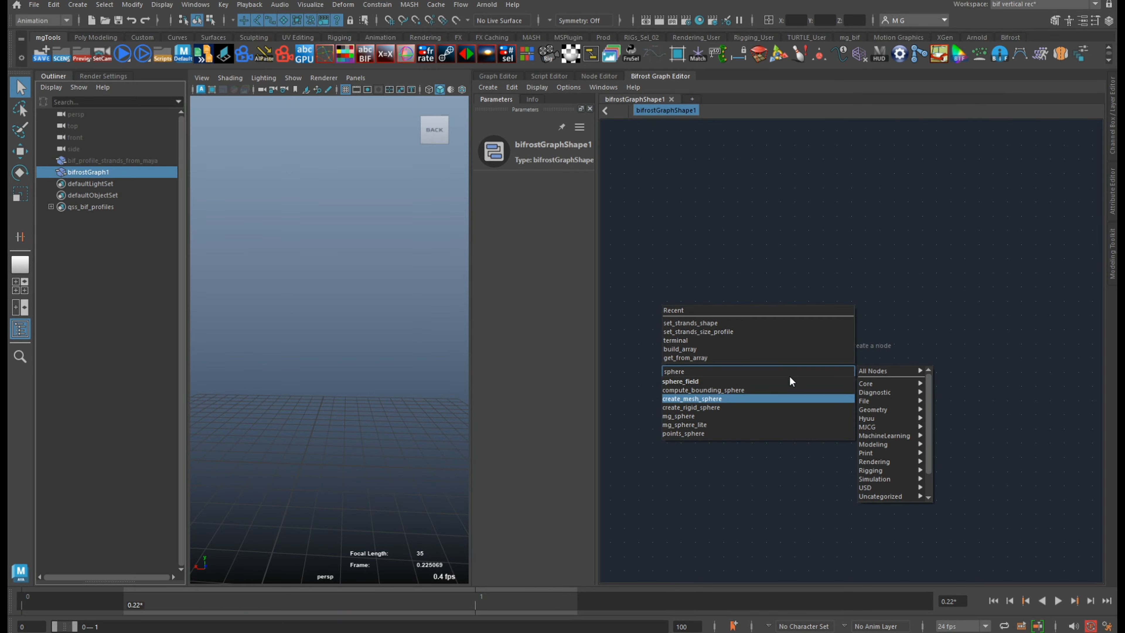
{"action": "key", "text": "Return"}
{"action": "left_click_drag", "start_coordinate": [846, 417], "coordinate": [800, 310]}
- Add a terminal node beside create_mesh_sphere and connect the sphere_mesh output to its proxy input
{"action": "left_click", "coordinate": [935, 317]}
{"action": "key", "text": "Tab"}
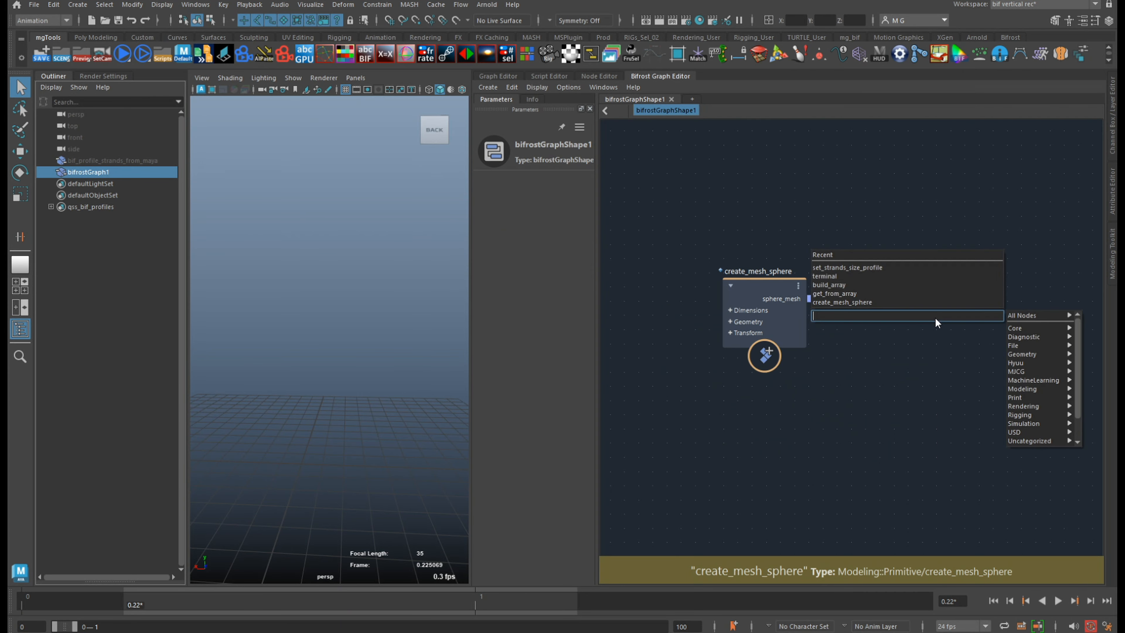
{"action": "type", "text": "ter"}
{"action": "key", "text": "Down"}
{"action": "key", "text": "Return"}
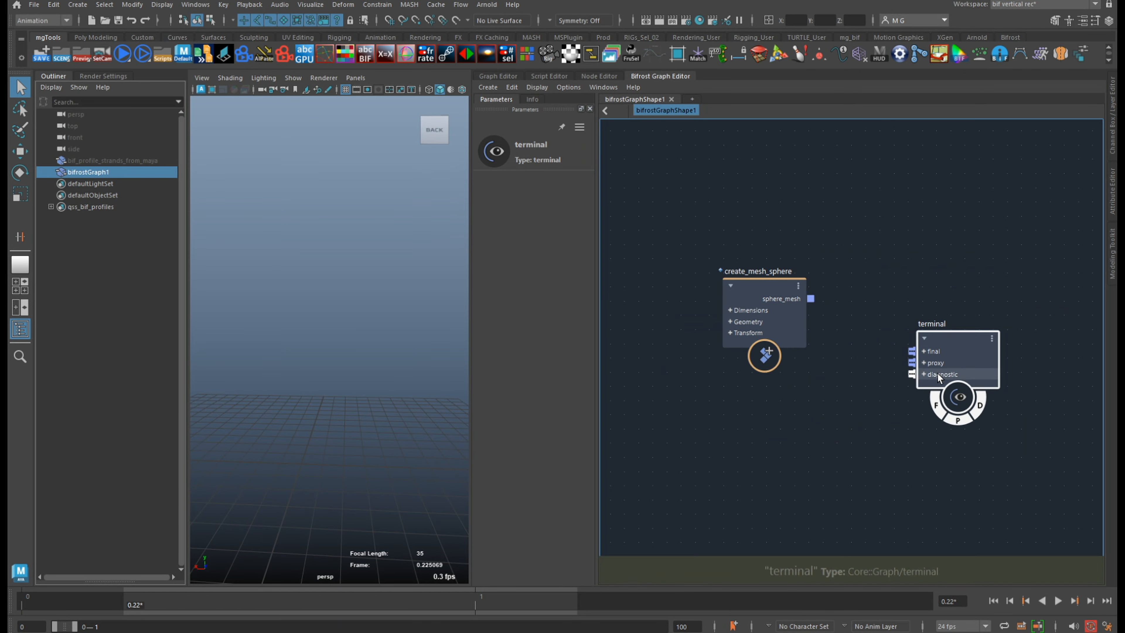
{"action": "left_click_drag", "start_coordinate": [940, 377], "coordinate": [960, 272]}
{"action": "left_click_drag", "start_coordinate": [811, 299], "coordinate": [948, 257]}
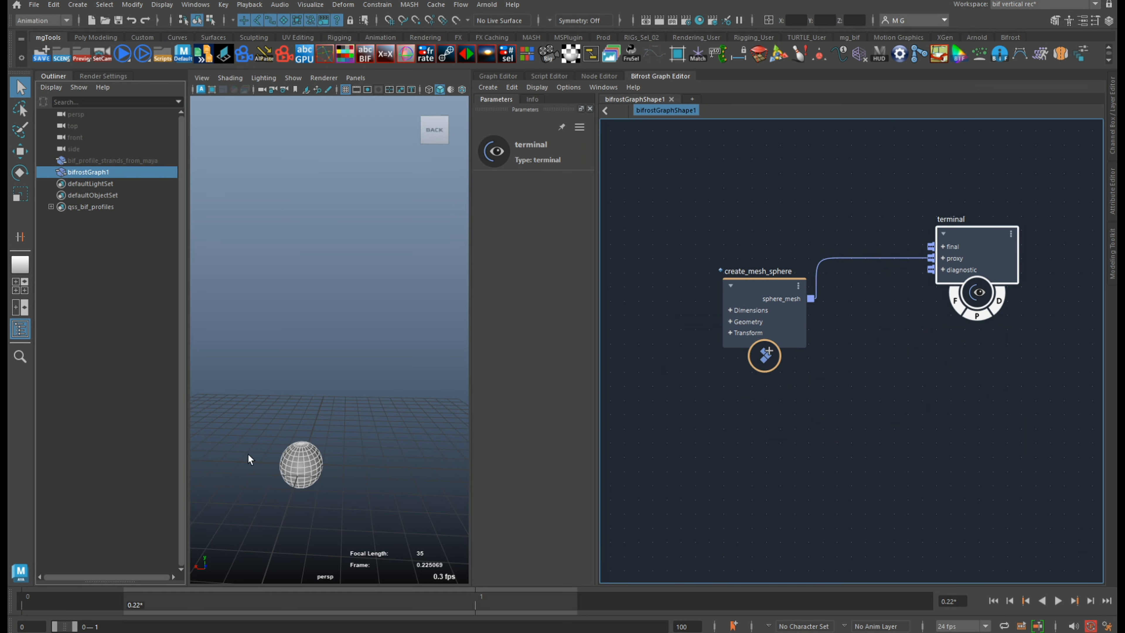
- Frame the sphere in the viewport and move the create_mesh_sphere and terminal nodes closer to each other
{"action": "middle_click_drag", "start_coordinate": [330, 501], "coordinate": [325, 417], "text": "alt"}
{"action": "key", "text": "f"}
{"action": "left_click_drag", "start_coordinate": [342, 342], "coordinate": [318, 352], "text": "alt"}
{"action": "scroll", "coordinate": [318, 352], "scroll_direction": "down", "scroll_amount": 5}
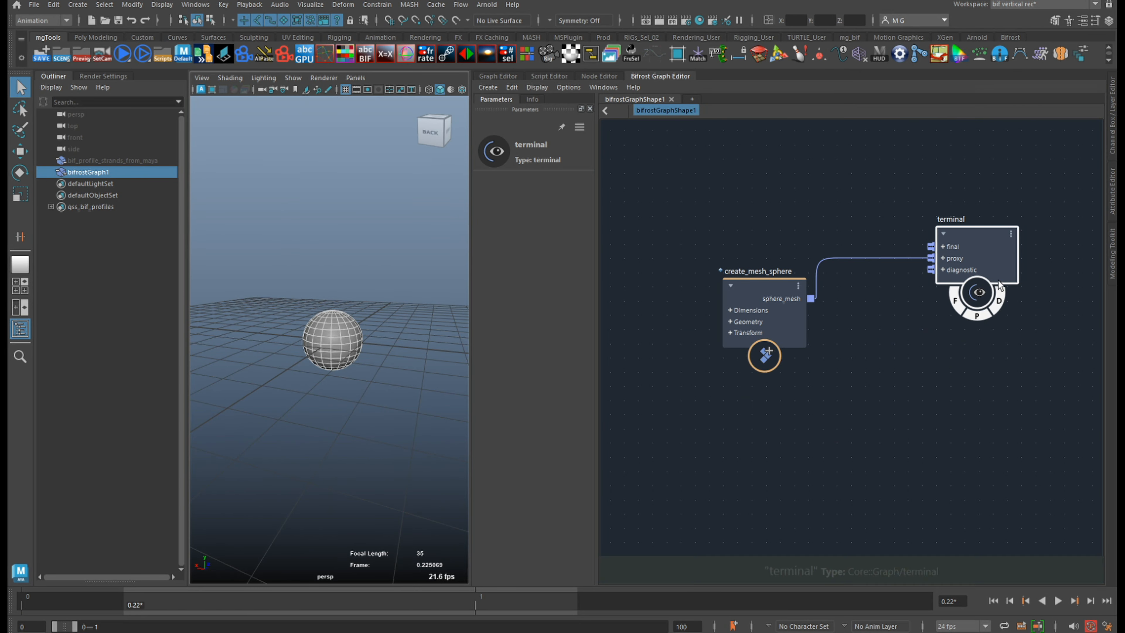
{"action": "left_click_drag", "start_coordinate": [999, 281], "coordinate": [1001, 324]}
{"action": "left_click_drag", "start_coordinate": [744, 292], "coordinate": [799, 275]}
{"action": "middle_click_drag", "start_coordinate": [809, 377], "coordinate": [848, 357], "text": "alt"}
{"action": "scroll", "coordinate": [840, 358], "scroll_direction": "down", "scroll_amount": 3}
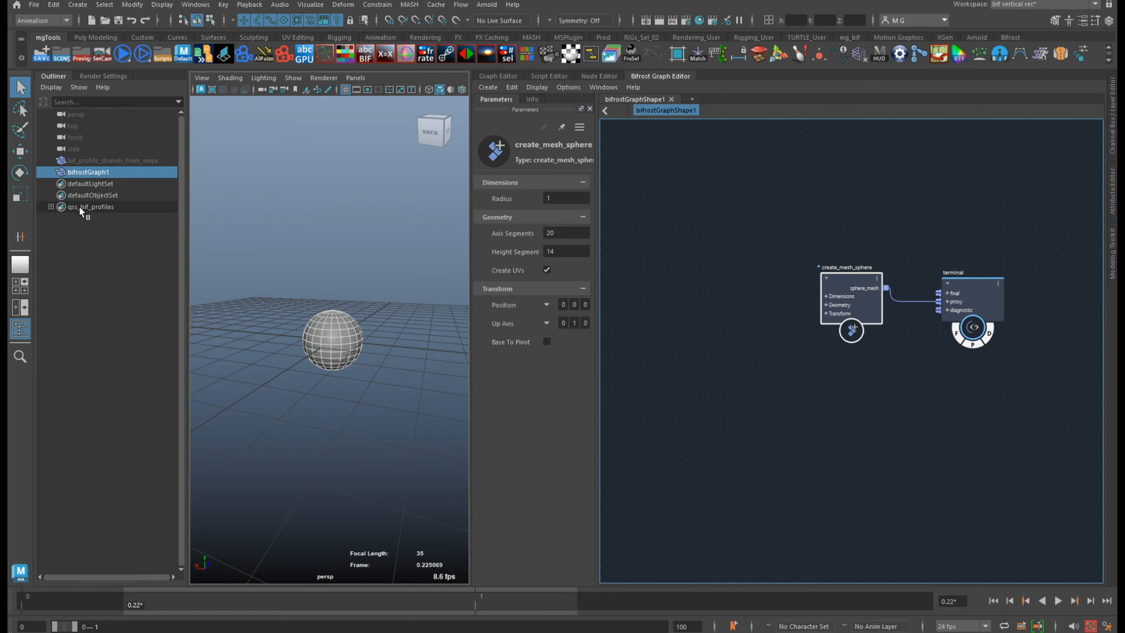
{"action": "left_click", "coordinate": [51, 206]}
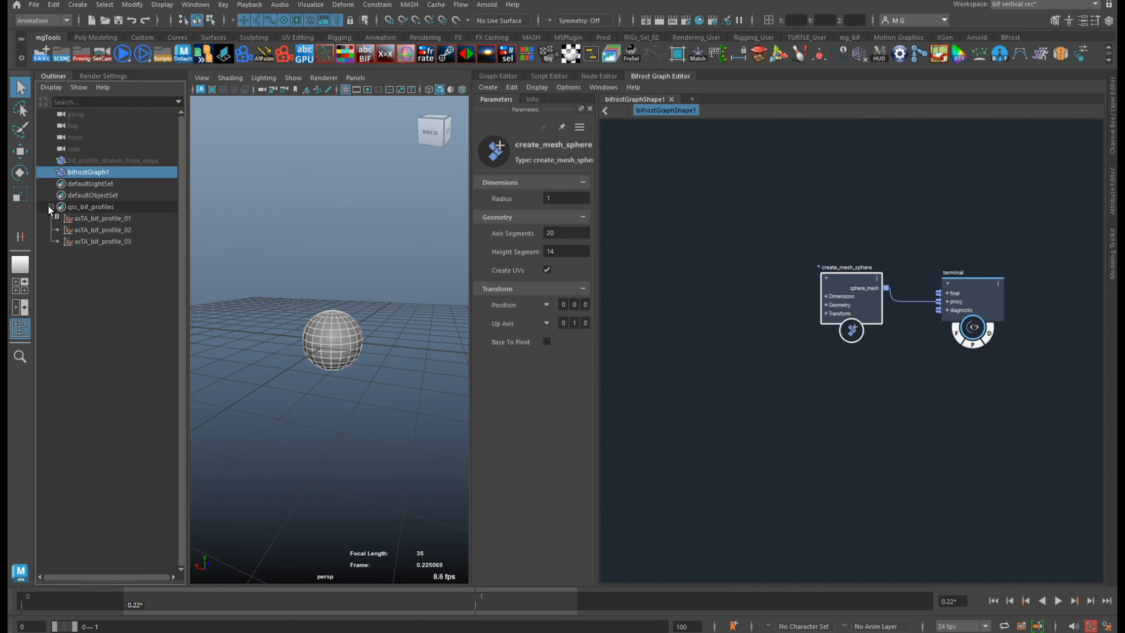
{"action": "left_click", "coordinate": [51, 207]}
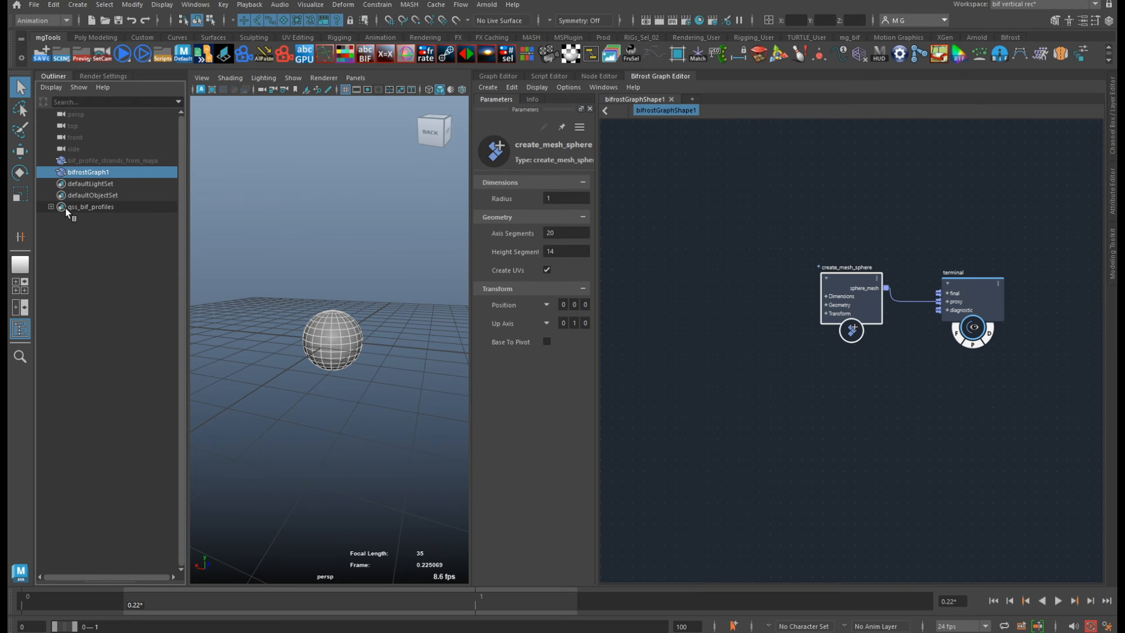
- Create an animCurveTA node in the Node Editor and place it below acTA_bif_profile_01
{"action": "left_click", "coordinate": [601, 77]}
{"action": "key", "text": "Tab"}
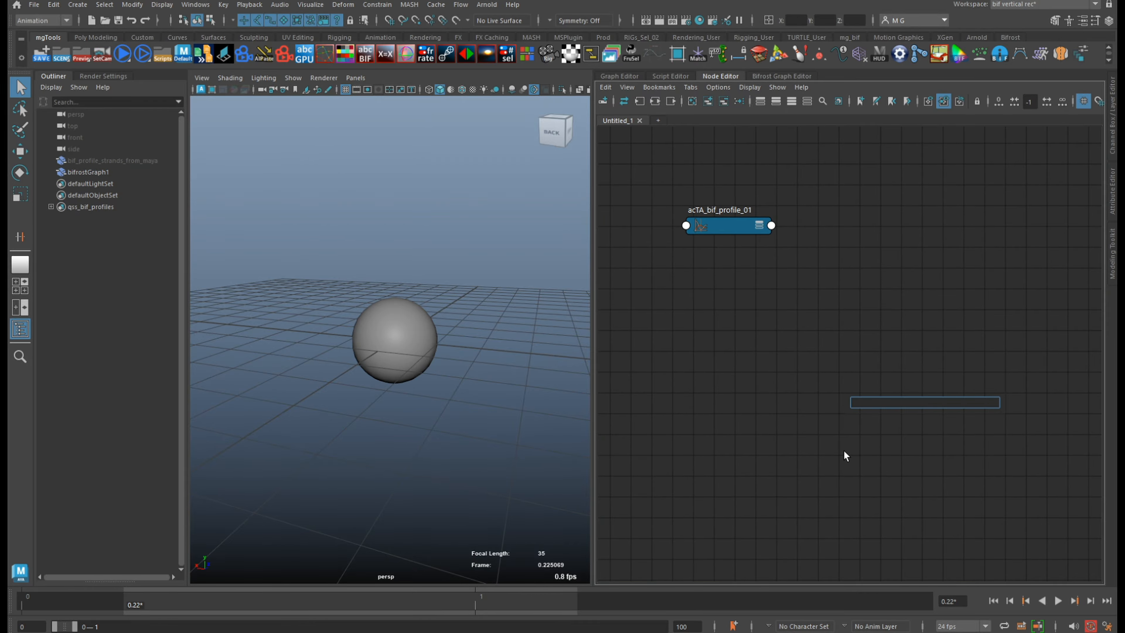
{"action": "type", "text": "animcur"}
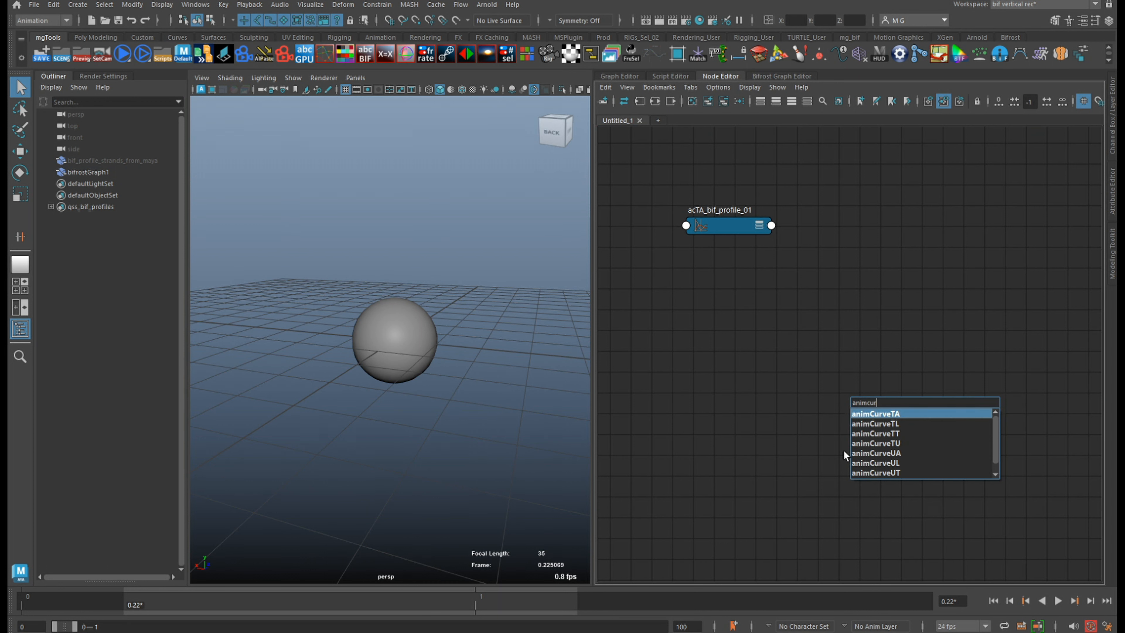
{"action": "key", "text": "Return"}
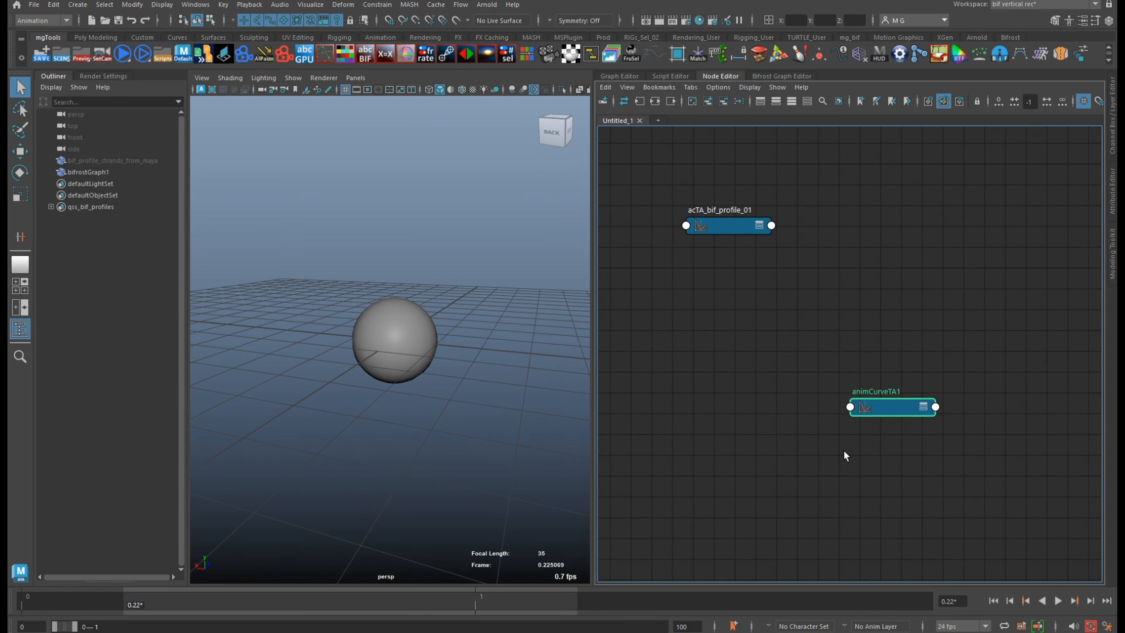
{"action": "left_click_drag", "start_coordinate": [881, 410], "coordinate": [762, 401]}
{"action": "scroll", "coordinate": [785, 380], "scroll_direction": "up", "scroll_amount": 2}
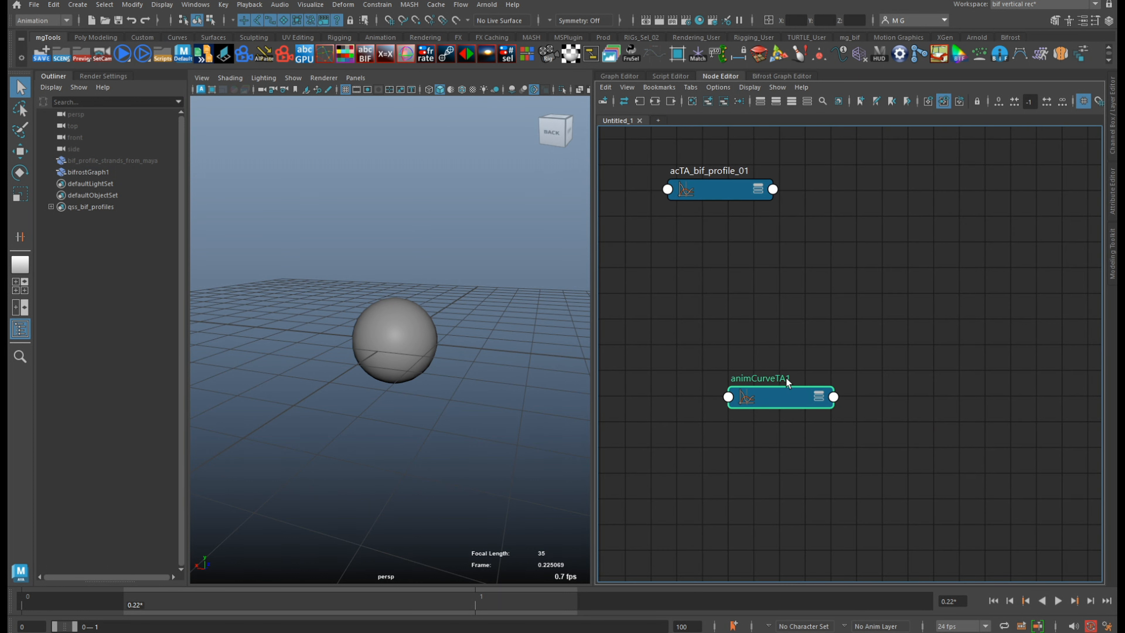
- Rename the animCurveTA1 node as anTA_bif_animation and move it slightly closer to acTA_bif_profile_01
{"action": "double_click", "coordinate": [779, 381]}
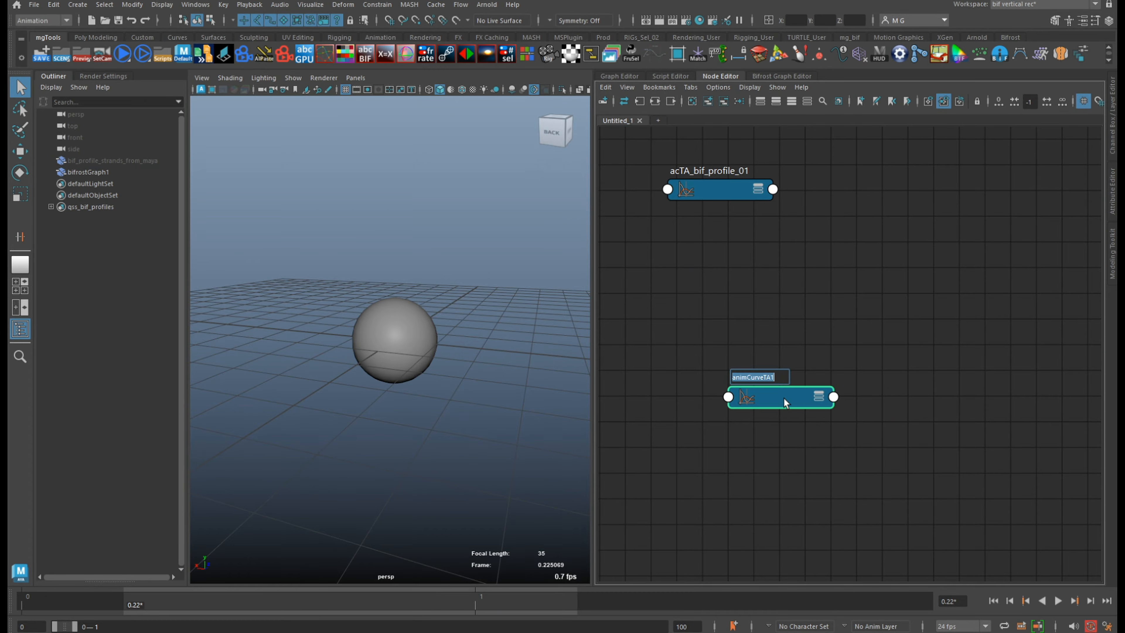
{"action": "type", "text": "anTA_bif_animation"}
{"action": "key", "text": "Return"}
{"action": "left_click_drag", "start_coordinate": [780, 405], "coordinate": [736, 381]}
- Show non-DAG objects in the Outliner and create a quick select set named qss_bif_animation from anTA_bif_animation
{"action": "left_click", "coordinate": [50, 87]}
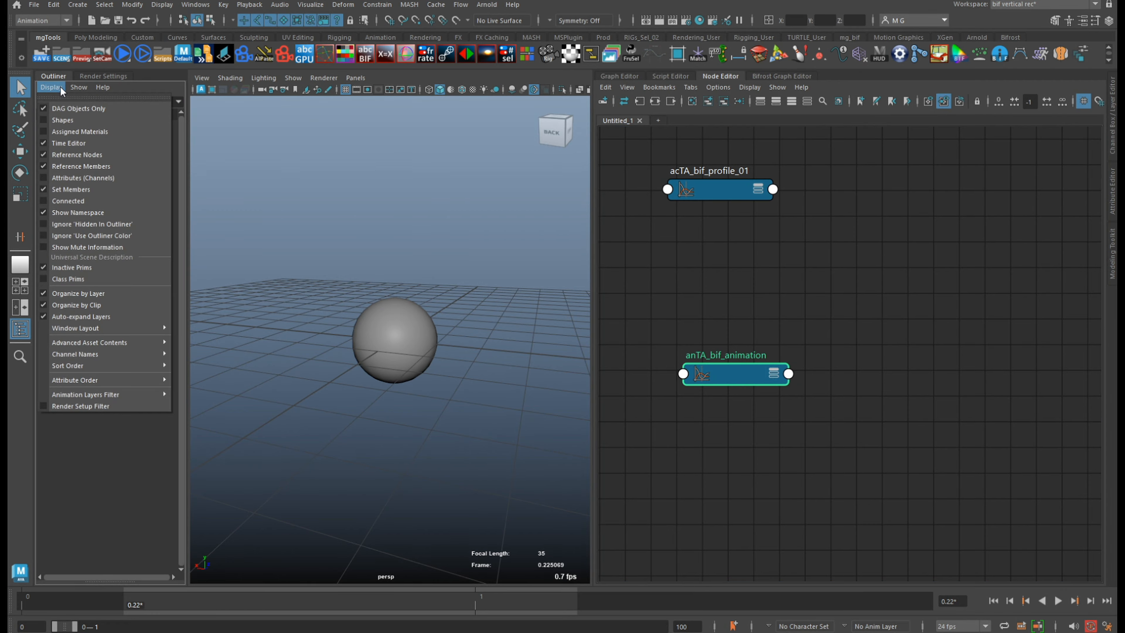
{"action": "left_click", "coordinate": [71, 107]}
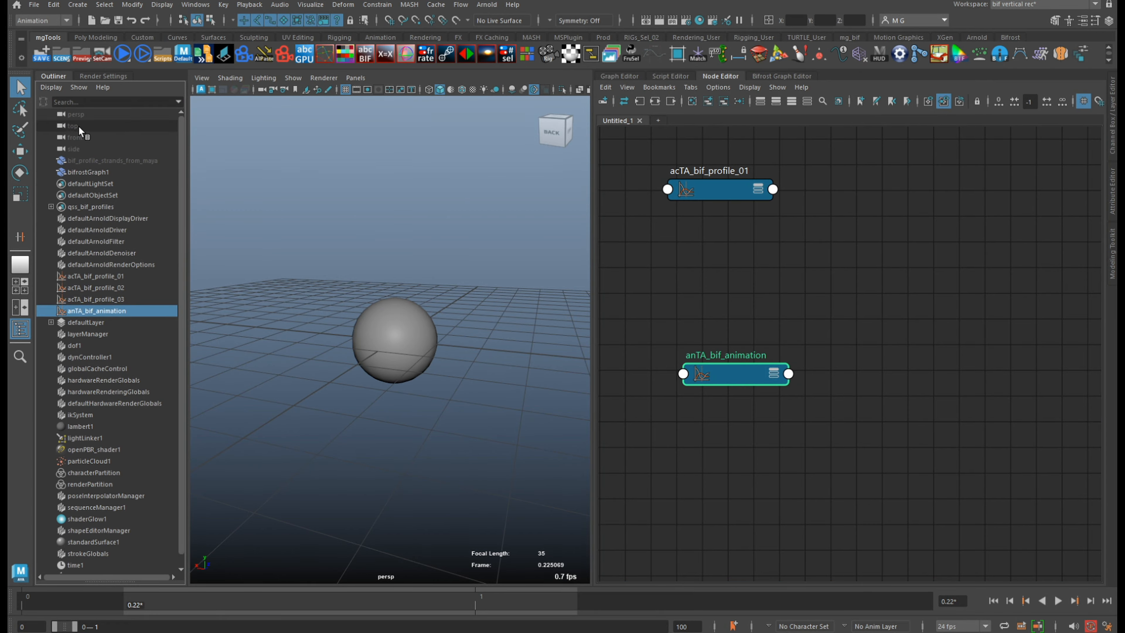
{"action": "right_click", "coordinate": [94, 314]}
{"action": "mouse_move", "coordinate": [185, 425]}
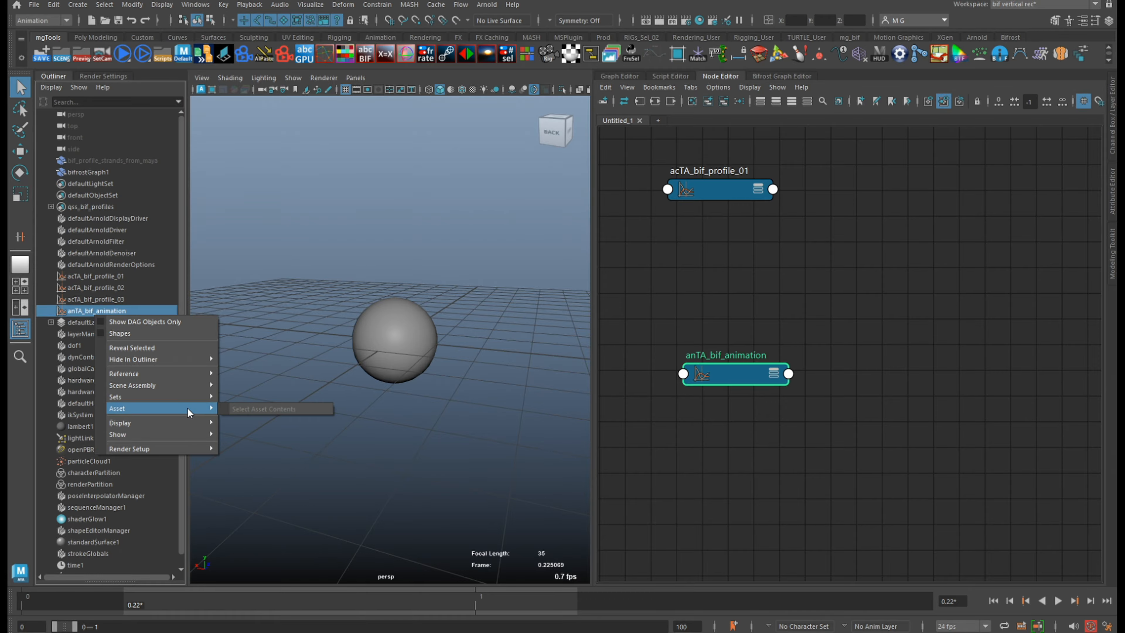
{"action": "mouse_move", "coordinate": [190, 398]}
{"action": "left_click", "coordinate": [257, 419]}
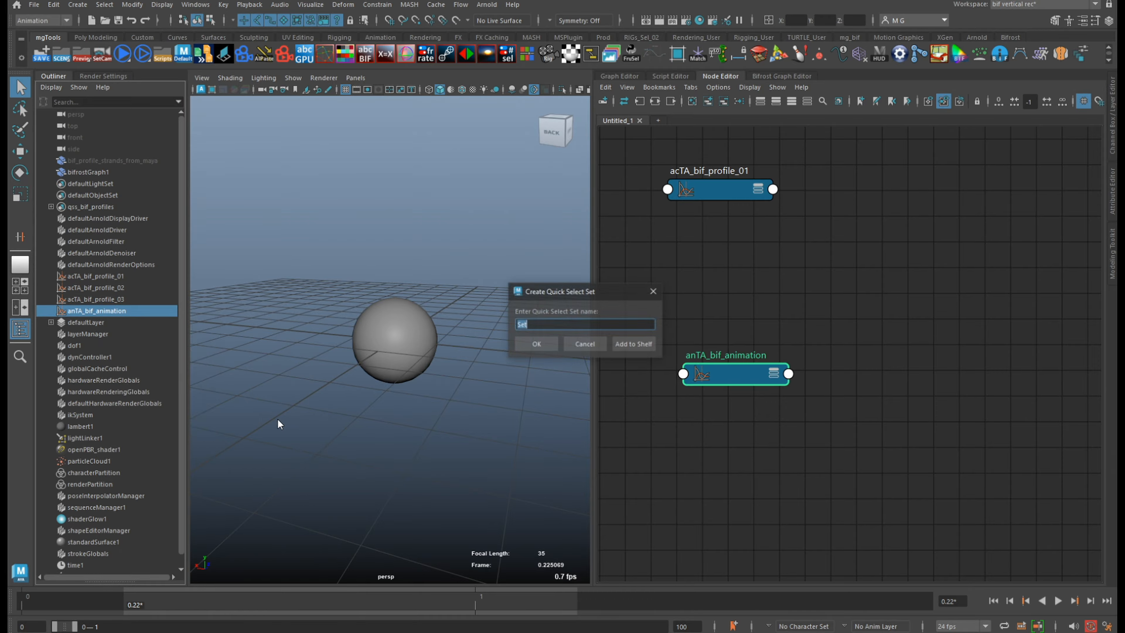
{"action": "type", "text": "qss"}
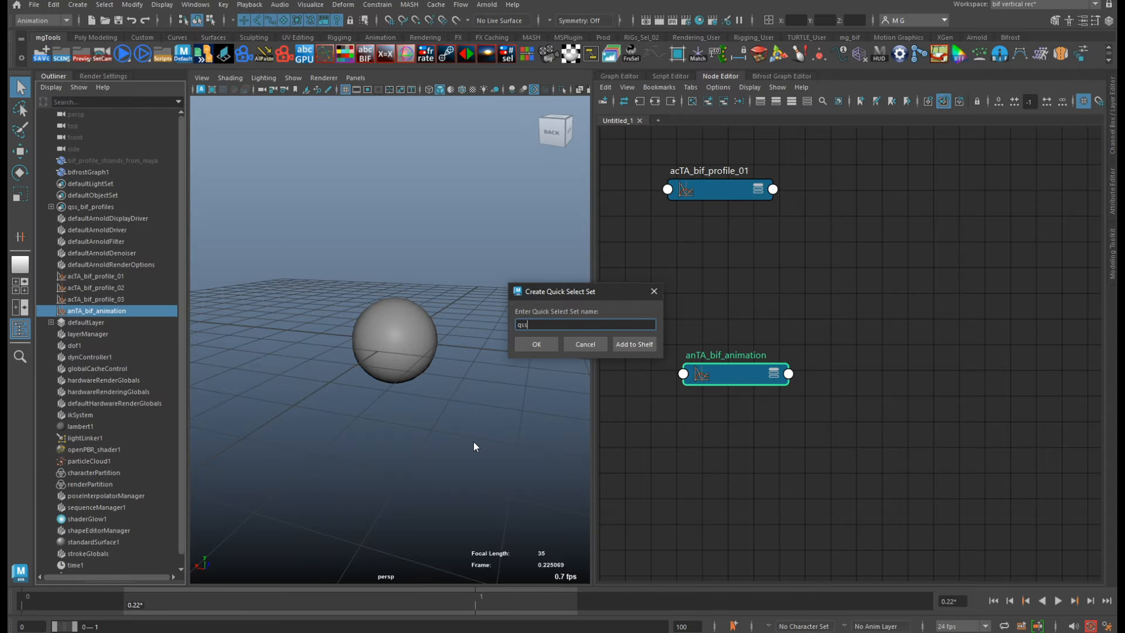
{"action": "type", "text": " bif animation"}
{"action": "key", "text": "Return"}
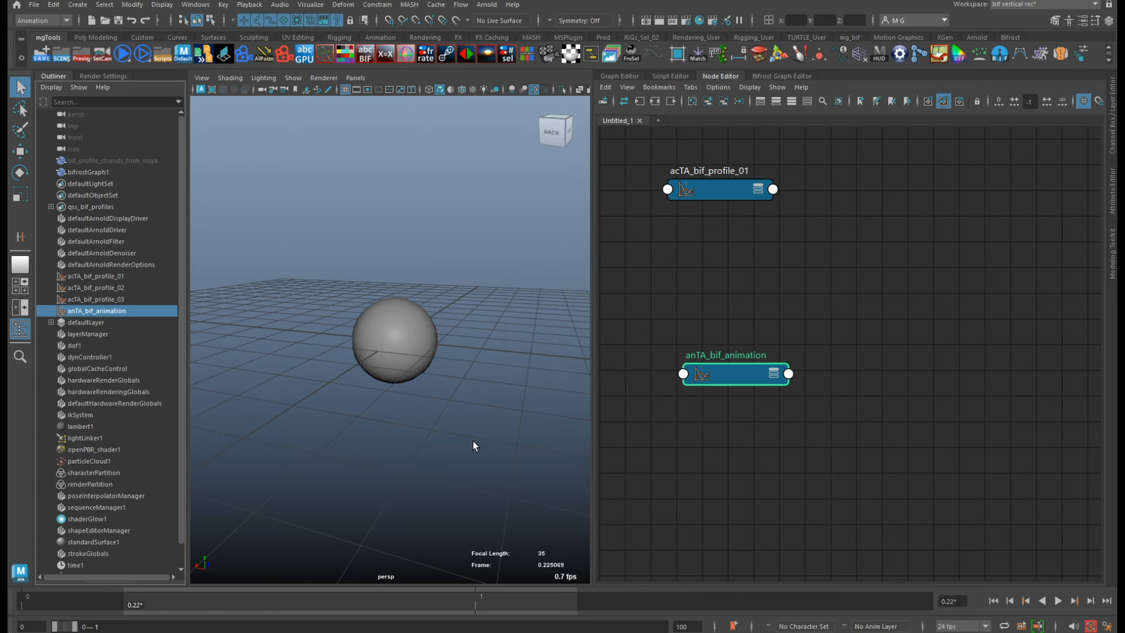
- Limit the Outliner to DAG objects only again and expand the qss_bif_animation set
{"action": "left_click", "coordinate": [46, 84]}
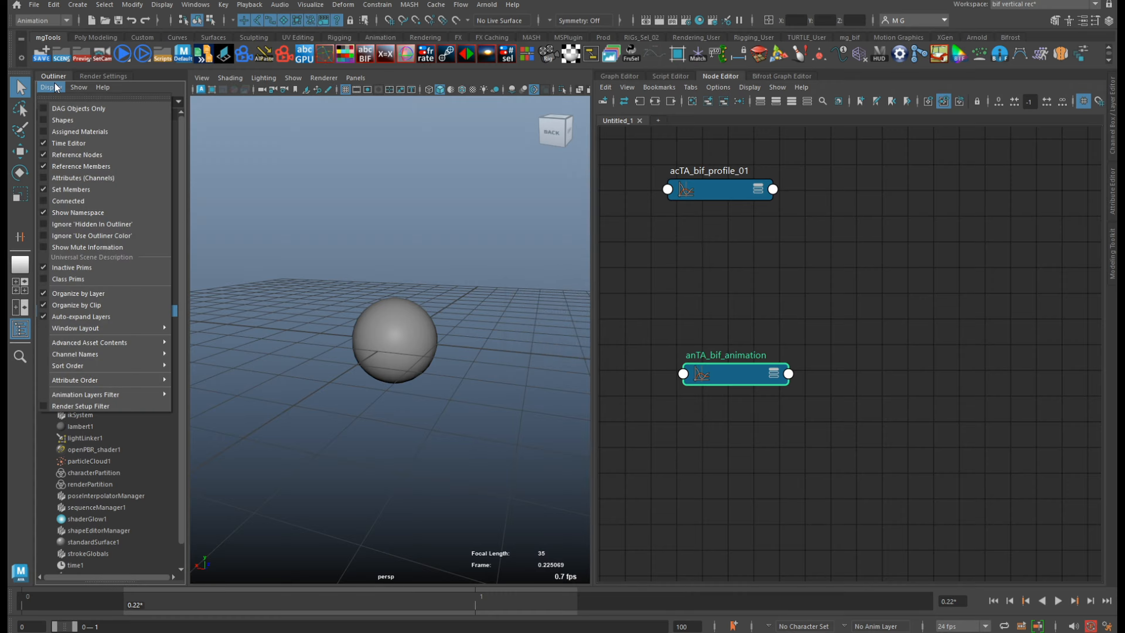
{"action": "left_click", "coordinate": [71, 108]}
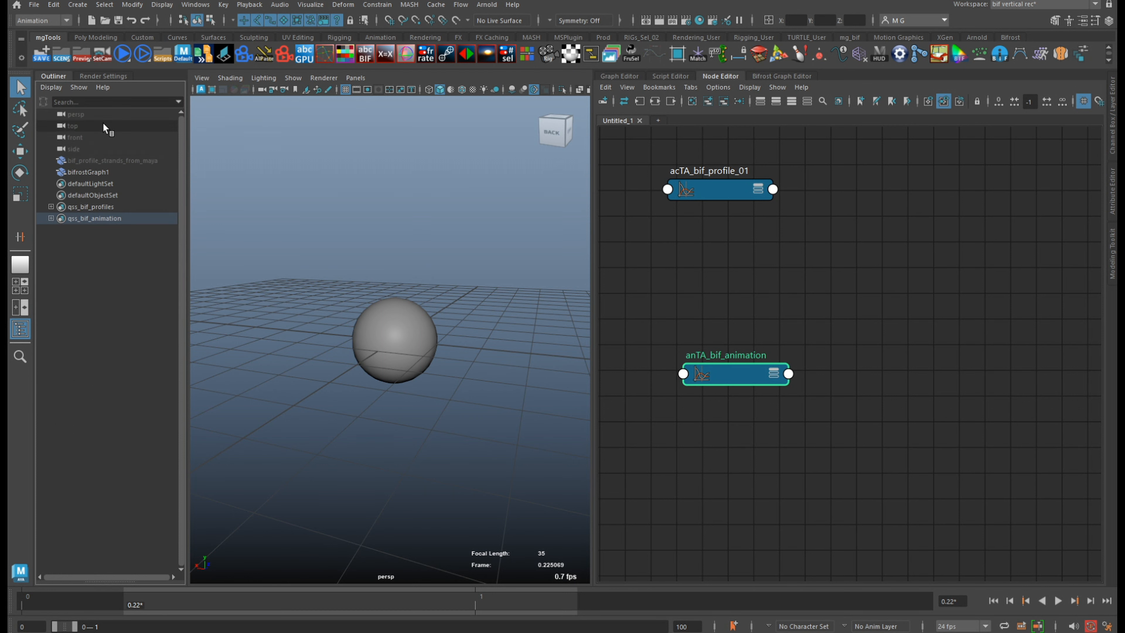
{"action": "left_click", "coordinate": [51, 218]}
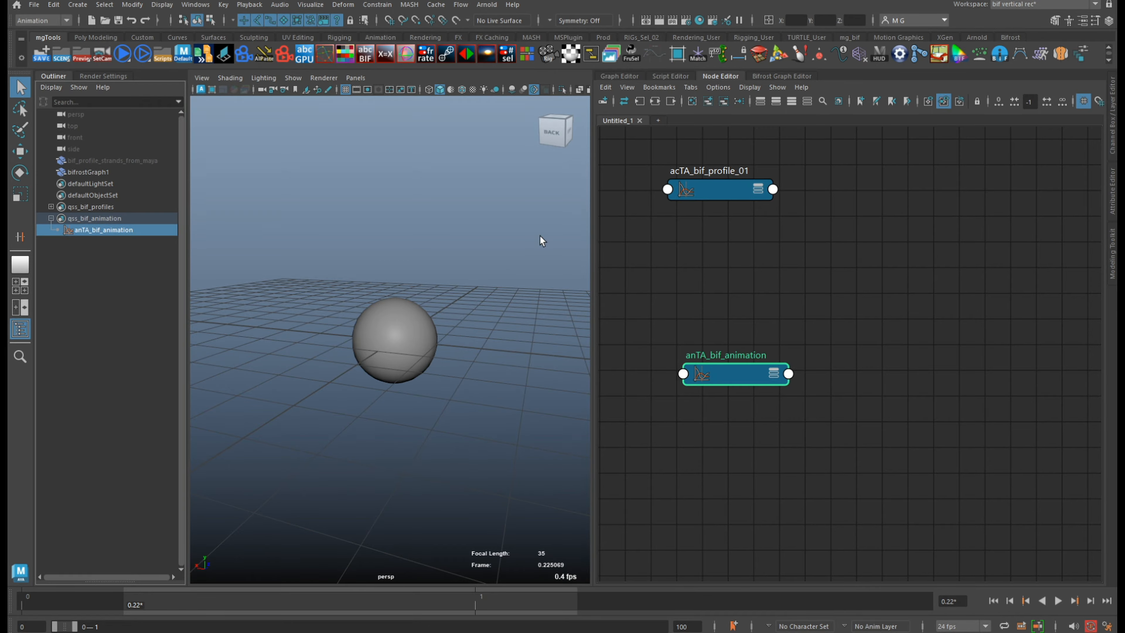
- Show anTA_bif_animation in the Graph Editor and add a key with value 0 at frame 0
{"action": "left_click", "coordinate": [620, 75]}
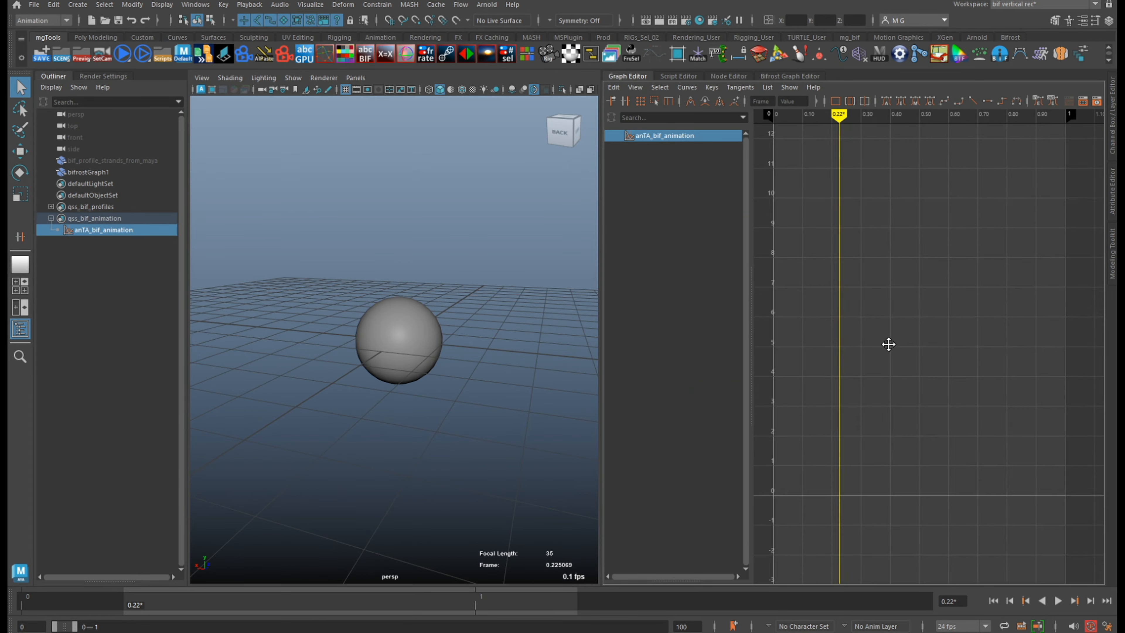
{"action": "left_click", "coordinate": [107, 603]}
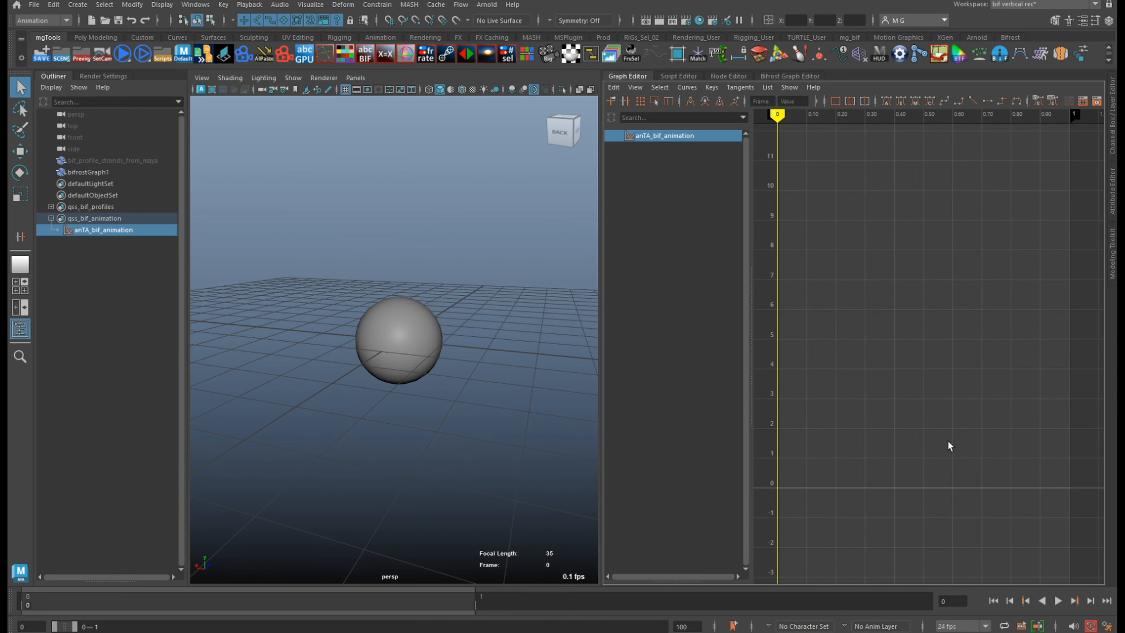
{"action": "right_click_drag", "start_coordinate": [962, 434], "coordinate": [902, 405], "text": "alt"}
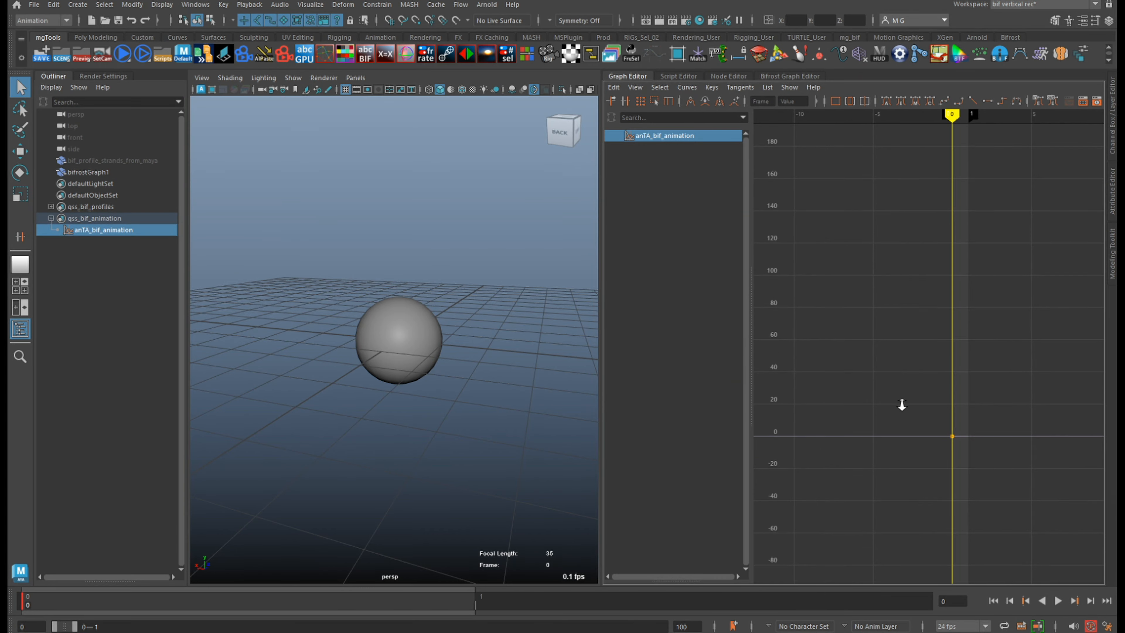
- Extend the playback range to frames 0–100 and move the current time to about frame 10
{"action": "double_click", "coordinate": [67, 626]}
{"action": "mouse_move", "coordinate": [97, 608]}
{"action": "left_mouse_down"}
{"action": "mouse_move", "coordinate": [236, 602]}
{"action": "mouse_move", "coordinate": [197, 604]}
{"action": "left_mouse_up"}
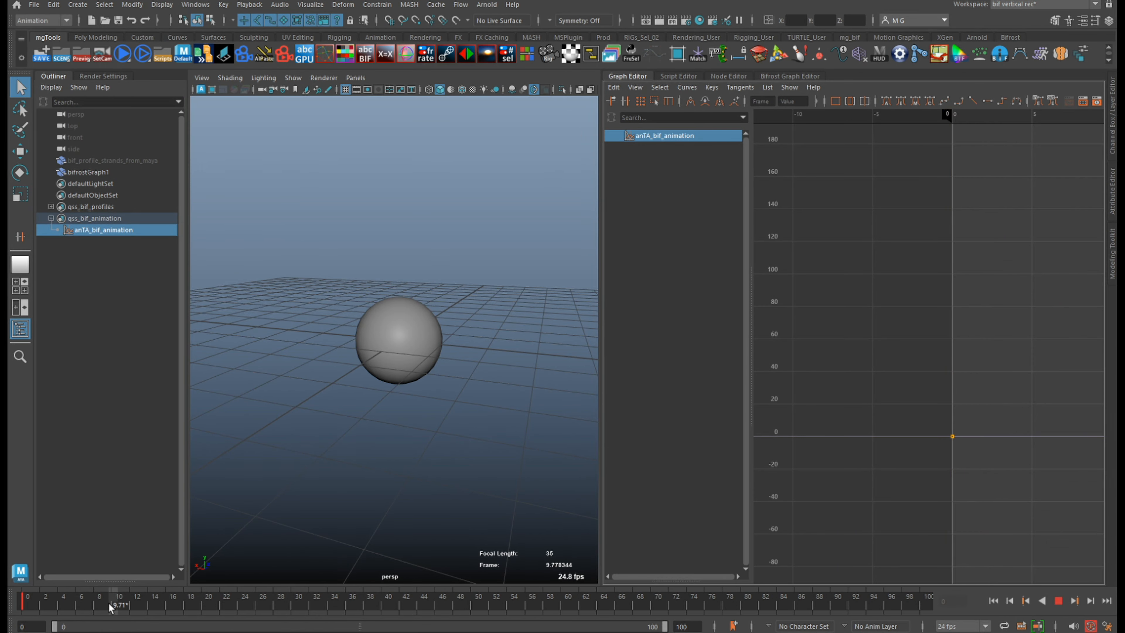
{"action": "left_click_drag", "start_coordinate": [109, 603], "coordinate": [118, 604]}
- Add a second key to anTA_bif_animation at about frame 10.29 and raise it to a value of about 14.86
{"action": "key", "text": "f"}
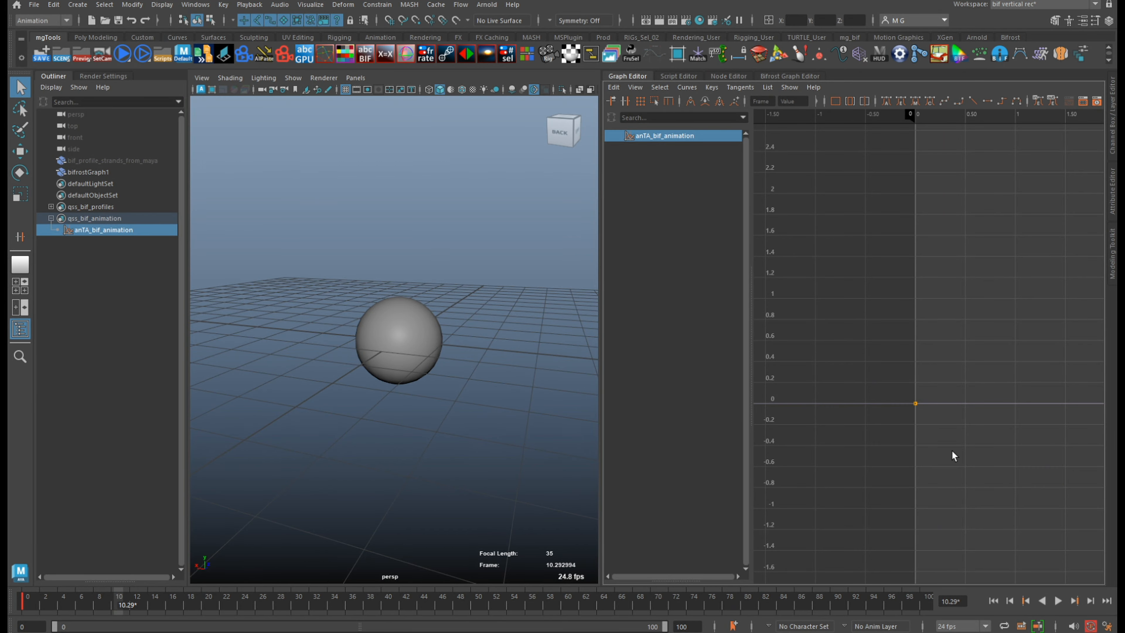
{"action": "middle_click_drag", "start_coordinate": [993, 471], "coordinate": [810, 458], "text": "alt"}
{"action": "right_click_drag", "start_coordinate": [937, 467], "coordinate": [829, 438], "text": "alt"}
{"action": "middle_click_drag", "start_coordinate": [1080, 478], "coordinate": [990, 444], "text": "alt"}
{"action": "middle_click", "coordinate": [932, 489]}
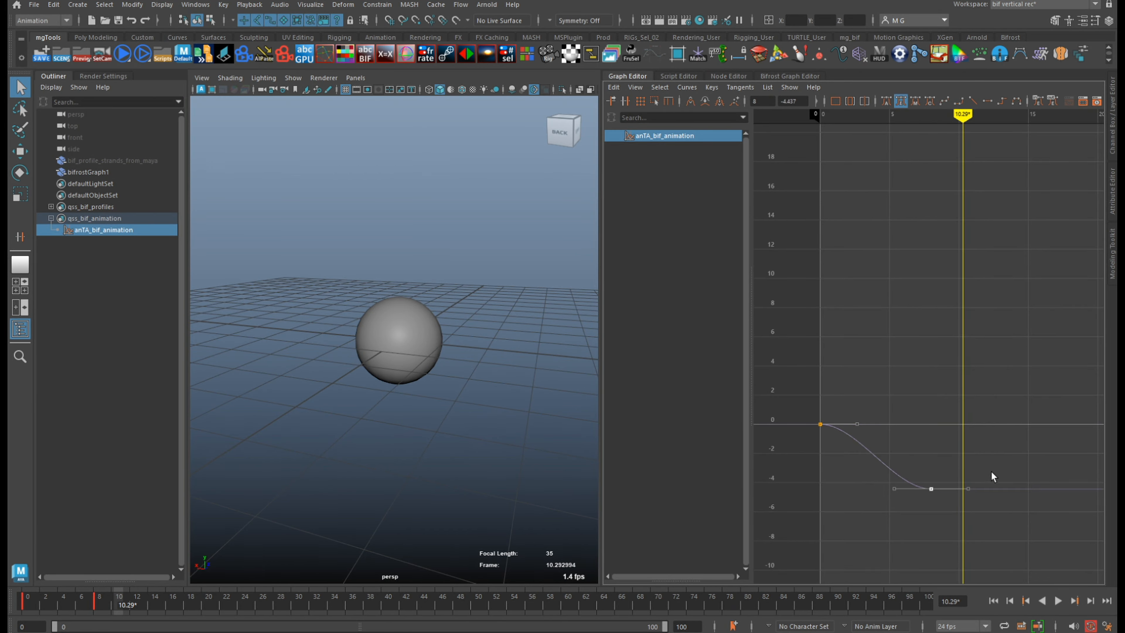
{"action": "key", "text": "ctrl+z"}
{"action": "middle_click_drag", "start_coordinate": [980, 499], "coordinate": [987, 280], "text": "shift"}
{"action": "middle_click_drag", "start_coordinate": [986, 325], "coordinate": [951, 442], "text": "alt"}
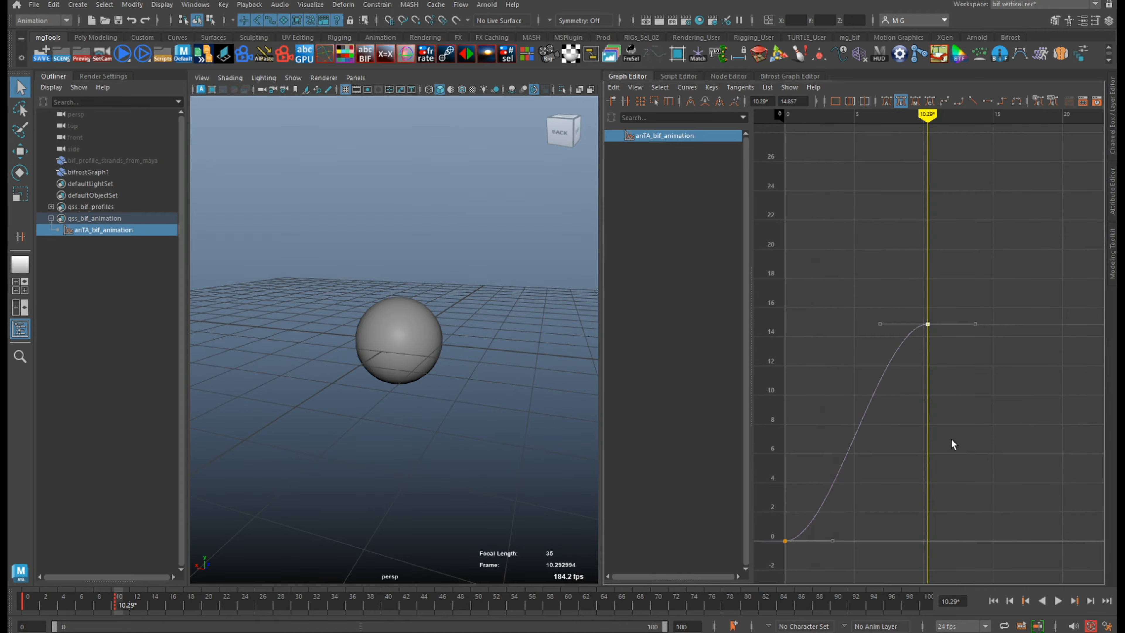
- Lower the second key of anTA_bif_animation to a value of about 10.29
{"action": "right_click_drag", "start_coordinate": [956, 432], "coordinate": [930, 407], "text": "alt"}
{"action": "middle_click_drag", "start_coordinate": [959, 446], "coordinate": [939, 471], "text": "shift"}
{"action": "right_click_drag", "start_coordinate": [934, 472], "coordinate": [950, 412], "text": "alt"}
{"action": "middle_click_drag", "start_coordinate": [949, 413], "coordinate": [919, 388], "text": "alt"}
{"action": "right_click_drag", "start_coordinate": [919, 388], "coordinate": [877, 387], "text": "alt"}
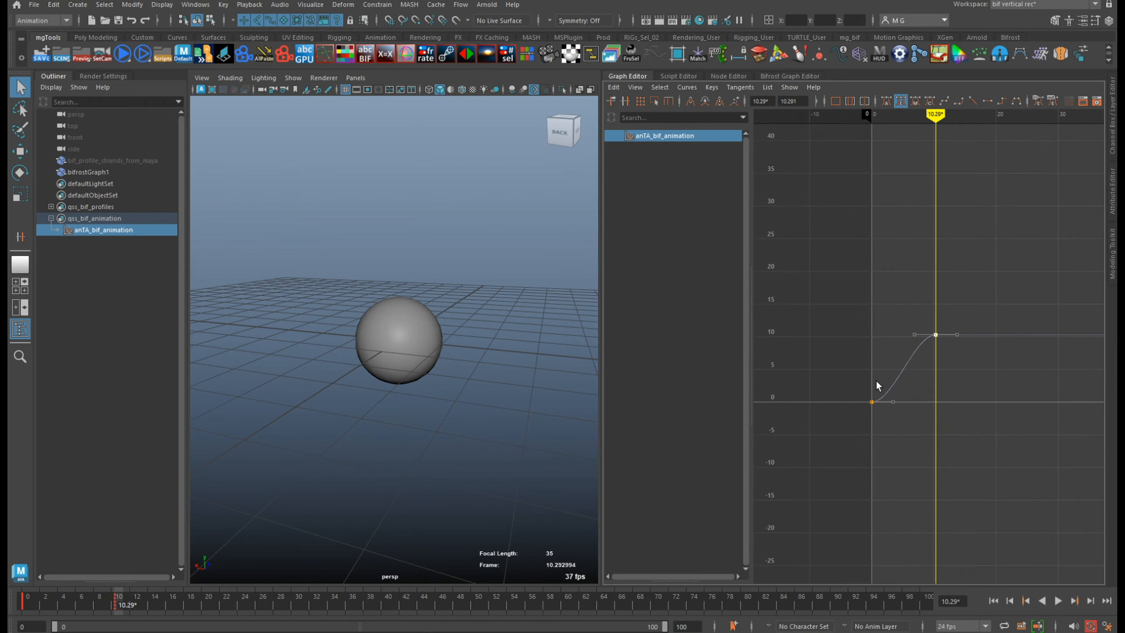
- Move the current time to frame 20 and add a third key there with value 0
{"action": "middle_click_drag", "start_coordinate": [966, 386], "coordinate": [903, 383], "text": "alt"}
{"action": "left_click", "coordinate": [200, 601]}
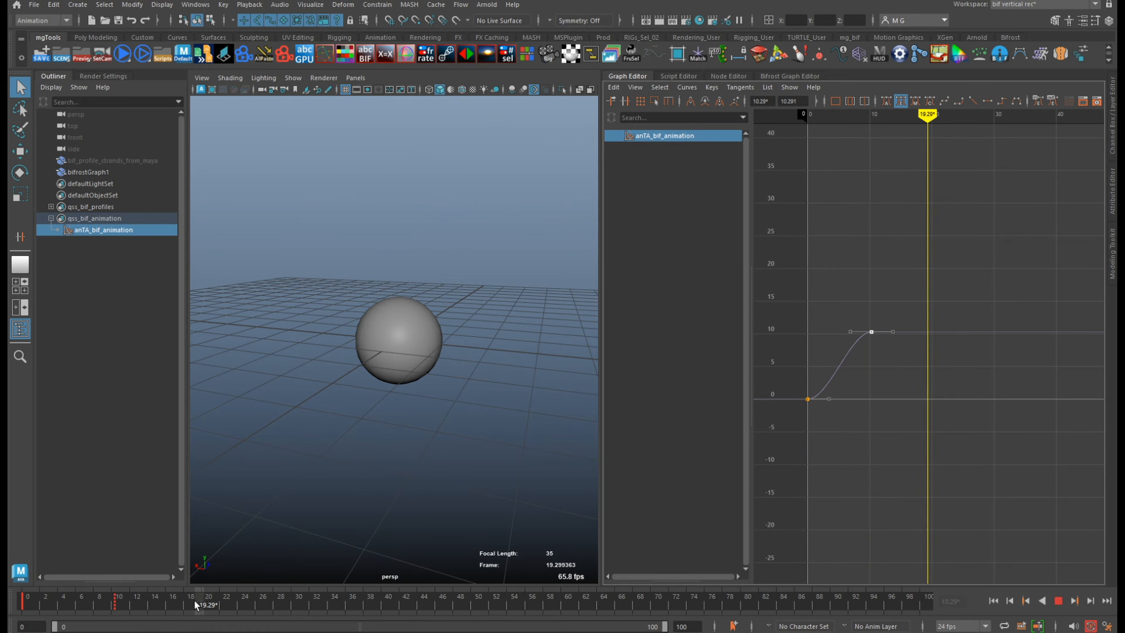
{"action": "middle_click_drag", "start_coordinate": [949, 464], "coordinate": [941, 458], "text": "alt"}
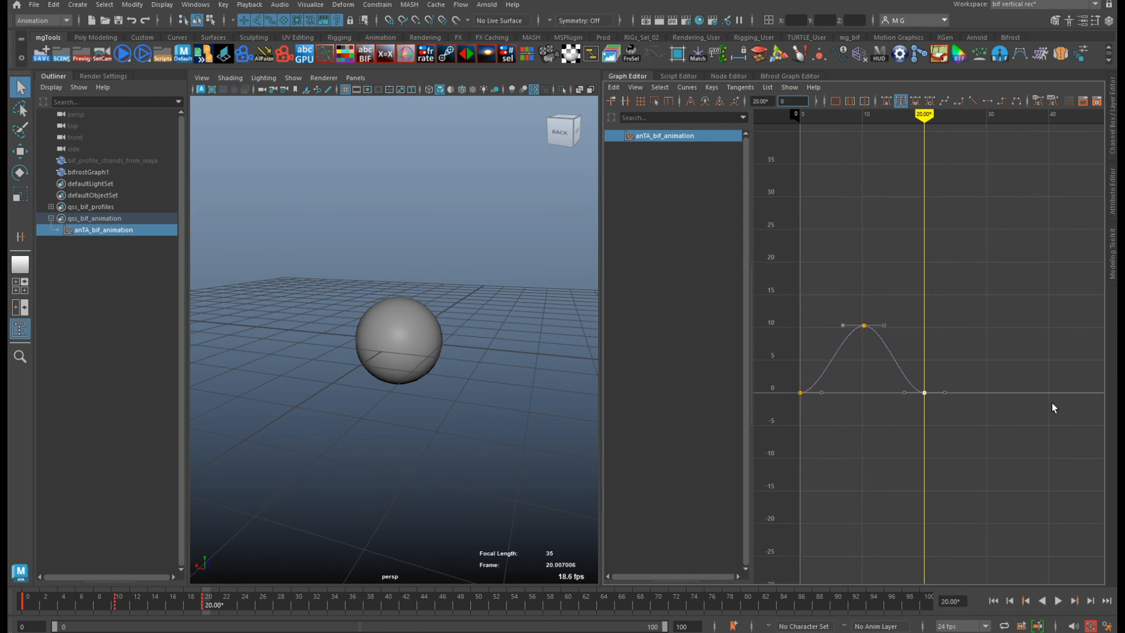
- Select the peak key of the anTA_bif_animation curve and set its frame to 10
{"action": "left_click_drag", "start_coordinate": [937, 338], "coordinate": [847, 372]}
{"action": "left_click_drag", "start_coordinate": [890, 320], "coordinate": [836, 366]}
{"action": "key", "text": "a"}
{"action": "scroll", "coordinate": [901, 478], "scroll_direction": "down", "scroll_amount": 5}
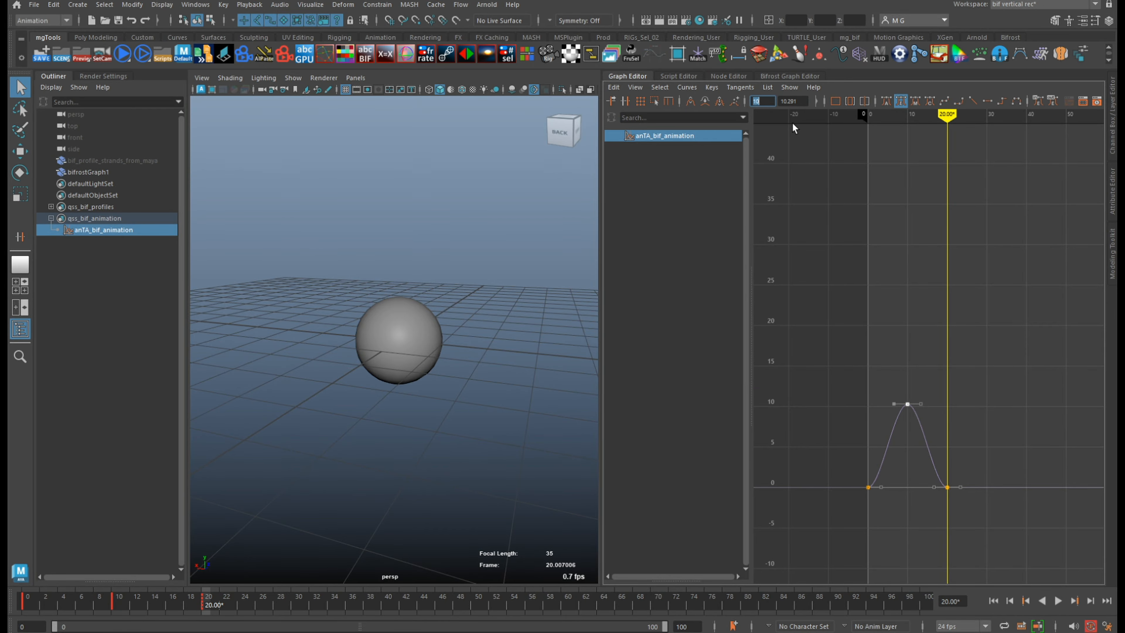
{"action": "key", "text": "a"}
{"action": "right_click_drag", "start_coordinate": [891, 391], "coordinate": [867, 378], "text": "alt"}
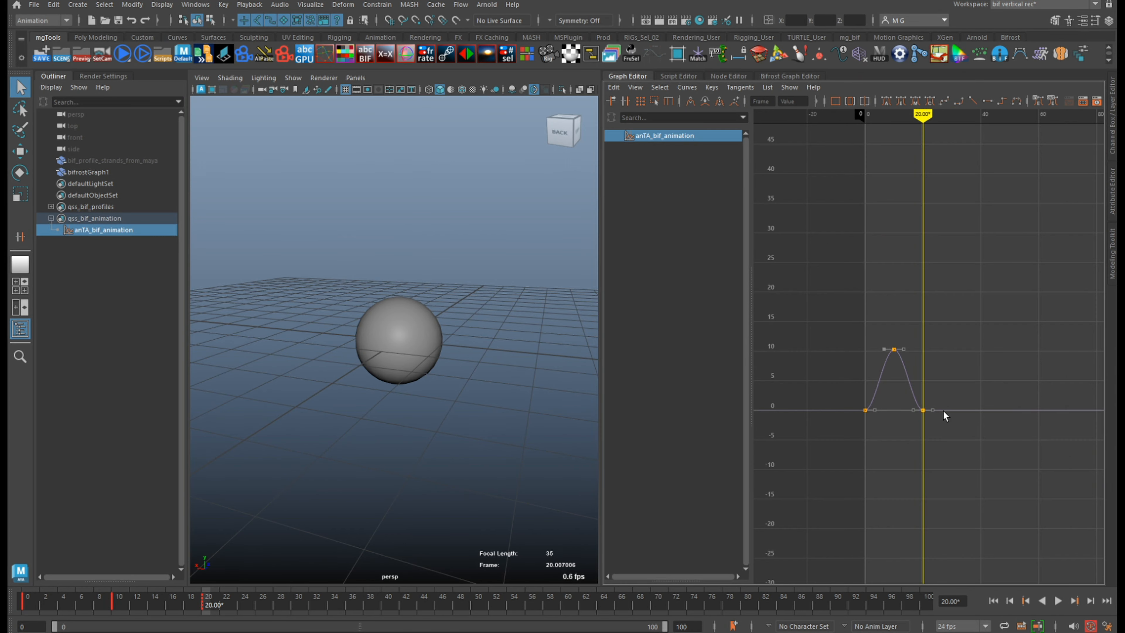
- Select the last key of the anTA_bif_animation curve and set its frame to exactly 20
{"action": "middle_click_drag", "start_coordinate": [944, 414], "coordinate": [897, 399], "text": "alt"}
{"action": "left_click_drag", "start_coordinate": [931, 326], "coordinate": [744, 474]}
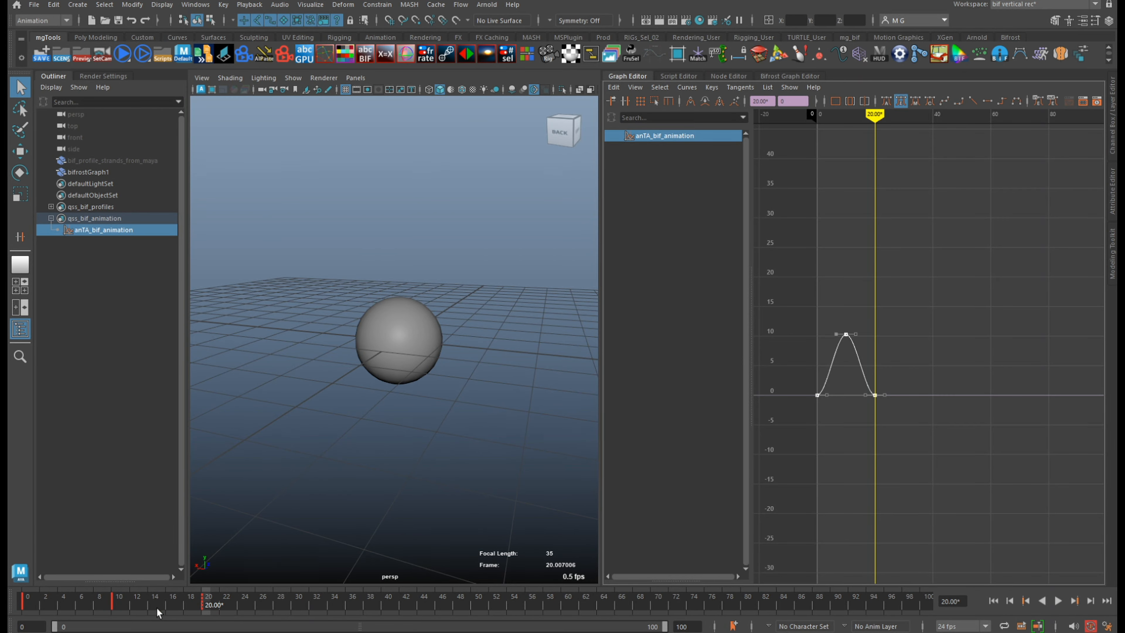
{"action": "left_click_drag", "start_coordinate": [94, 607], "coordinate": [127, 604]}
{"action": "left_click_drag", "start_coordinate": [905, 454], "coordinate": [837, 359]}
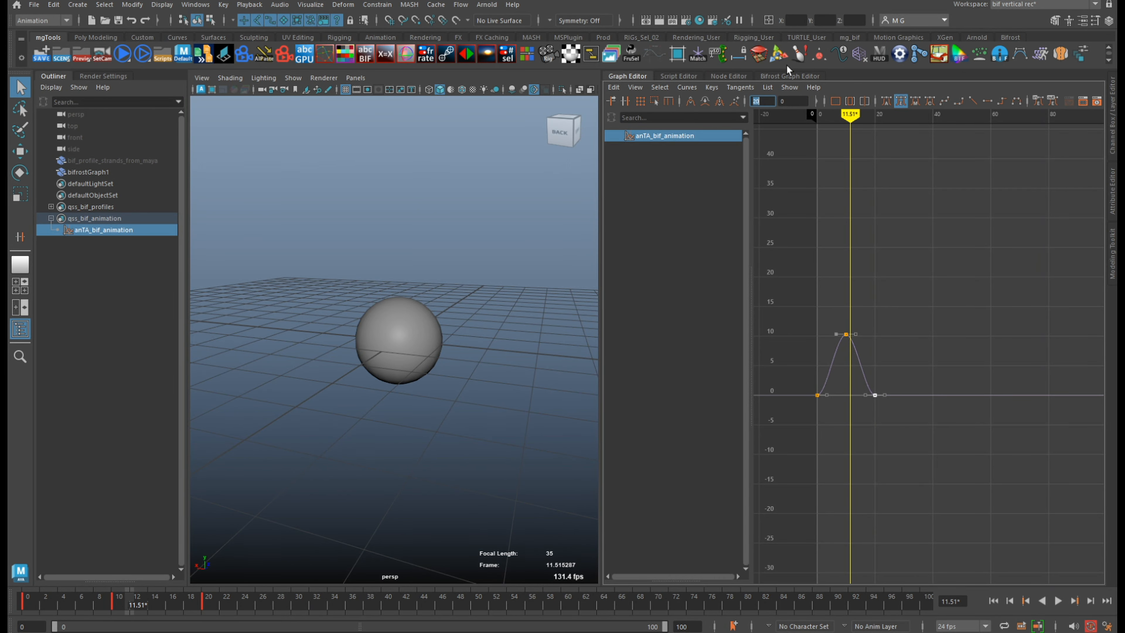
{"action": "left_click", "coordinate": [912, 483]}
{"action": "left_click", "coordinate": [855, 359]}
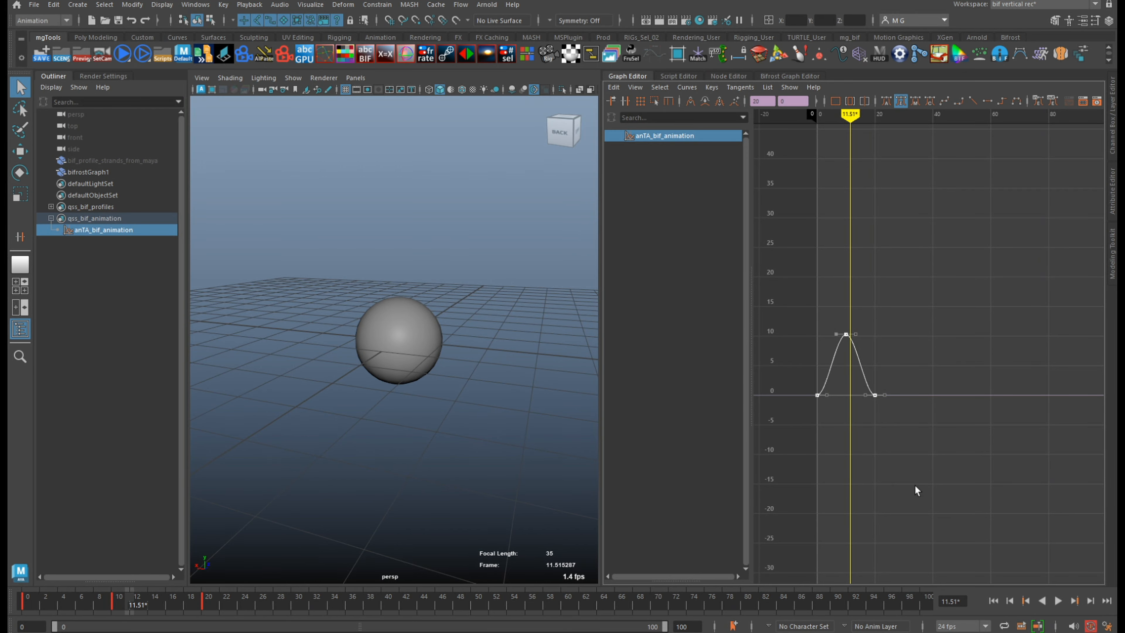
- Bring the anTA_bif_animation curve into bifrostGraphShape1 as an input node, placing it below and clear of create_mesh_sphere
{"action": "left_click", "coordinate": [790, 76]}
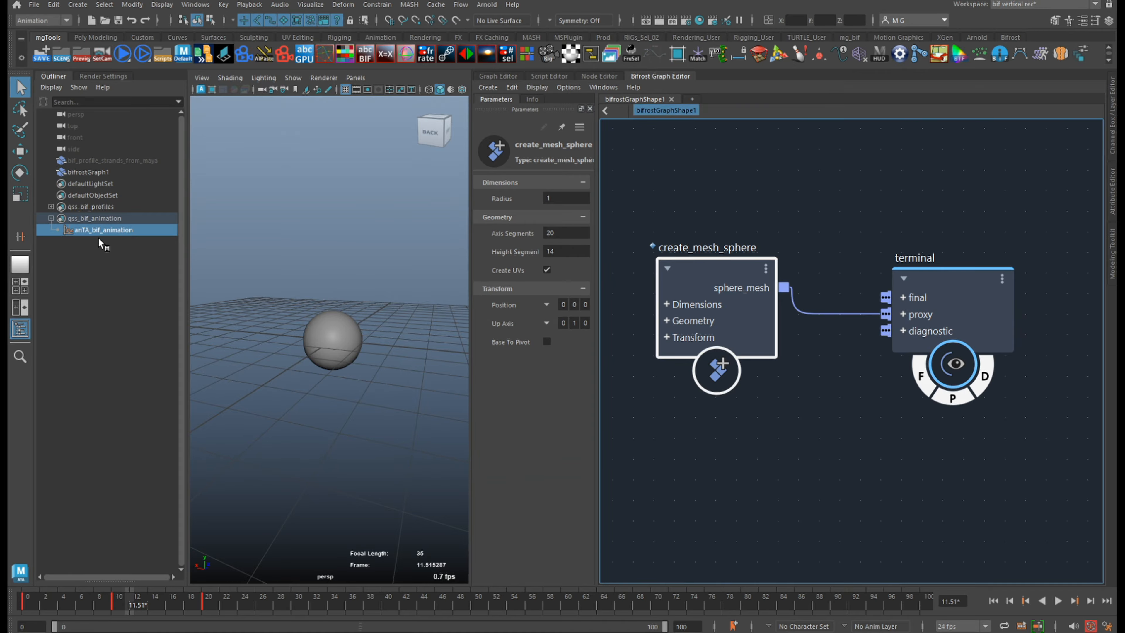
{"action": "left_click_drag", "start_coordinate": [106, 234], "coordinate": [694, 521]}
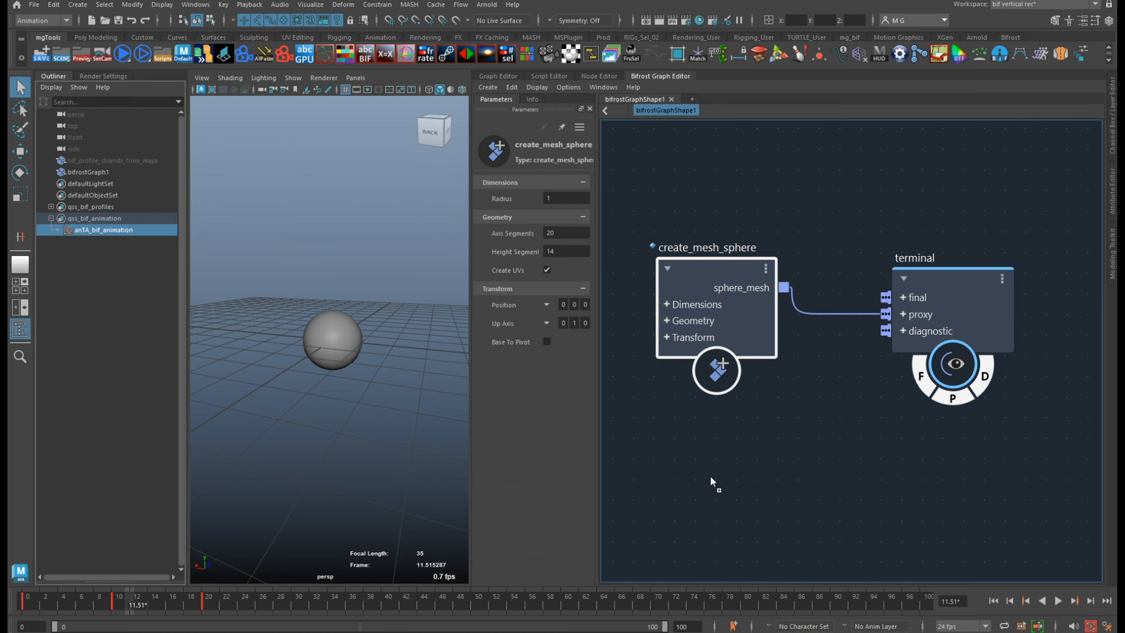
{"action": "left_click_drag", "start_coordinate": [710, 477], "coordinate": [710, 477]}
{"action": "key", "text": "a"}
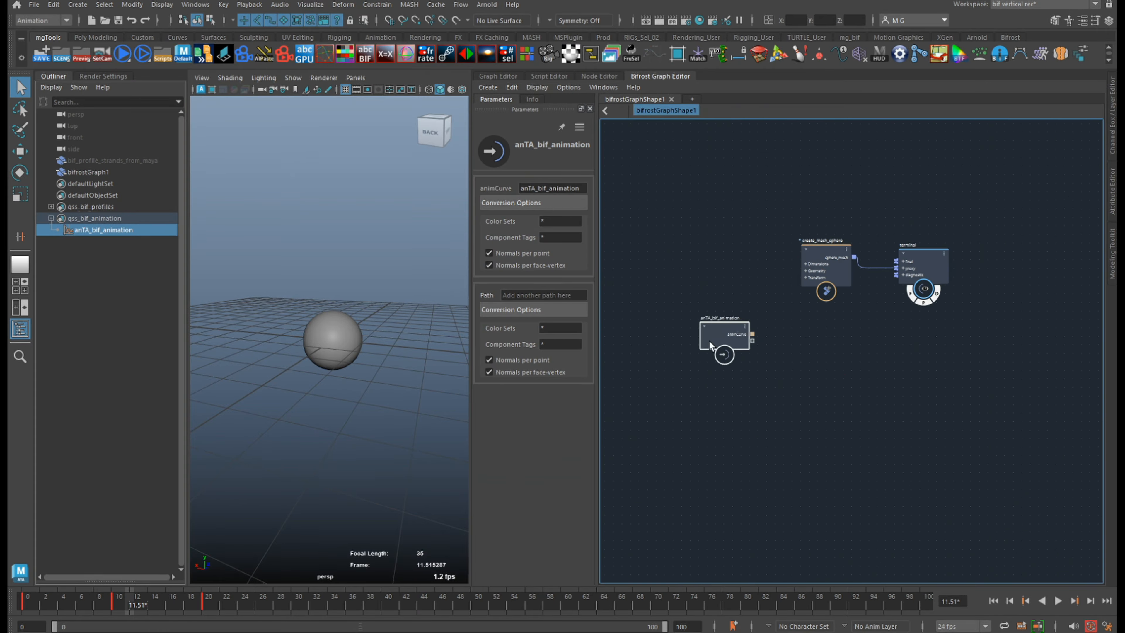
{"action": "left_click_drag", "start_coordinate": [710, 342], "coordinate": [696, 346]}
{"action": "middle_click_drag", "start_coordinate": [859, 358], "coordinate": [859, 375], "text": "alt"}
{"action": "left_click_drag", "start_coordinate": [820, 287], "coordinate": [778, 247]}
{"action": "scroll", "coordinate": [837, 354], "scroll_direction": "up", "scroll_amount": 2}
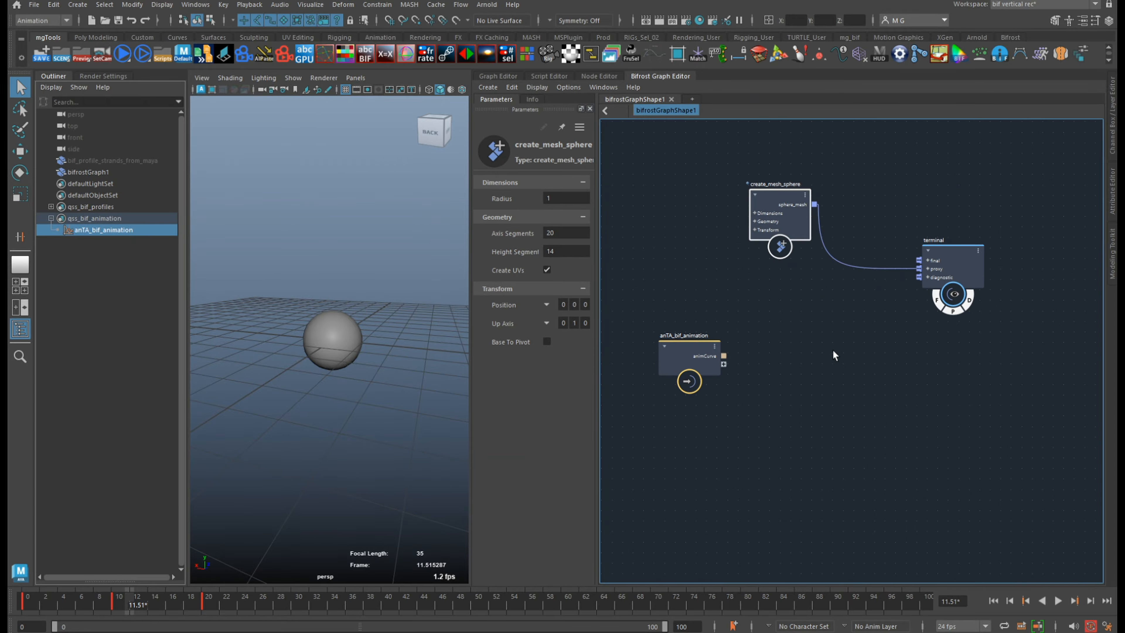
- Add a time node to the Bifrost graph and place it below the anTA_bif_animation node
{"action": "left_click", "coordinate": [832, 354]}
{"action": "key", "text": "Tab"}
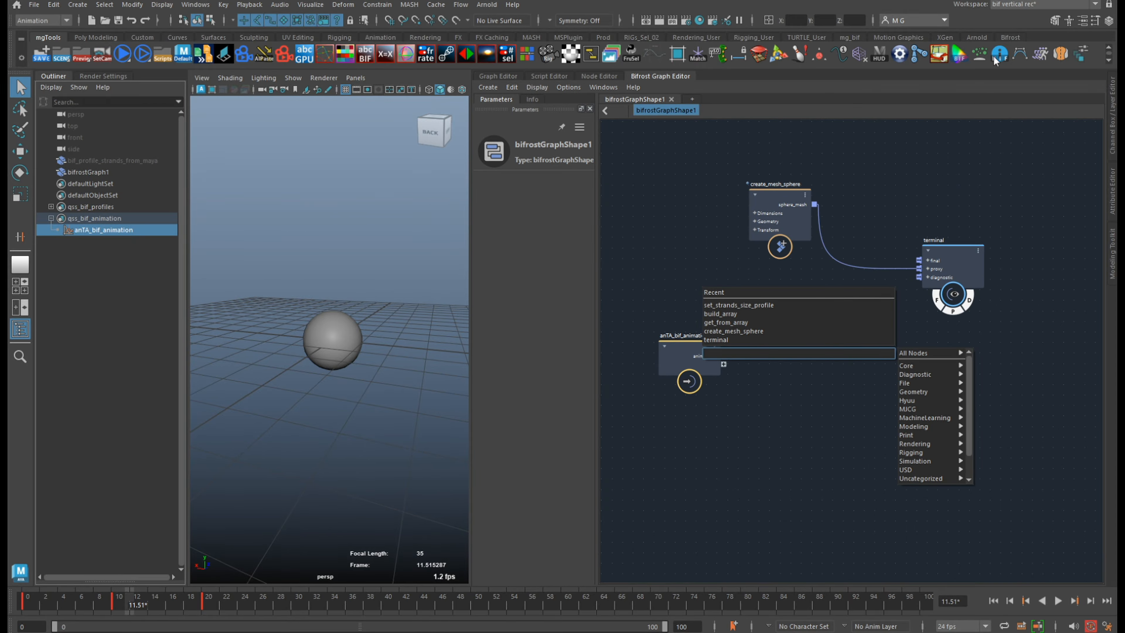
{"action": "type", "text": "time"}
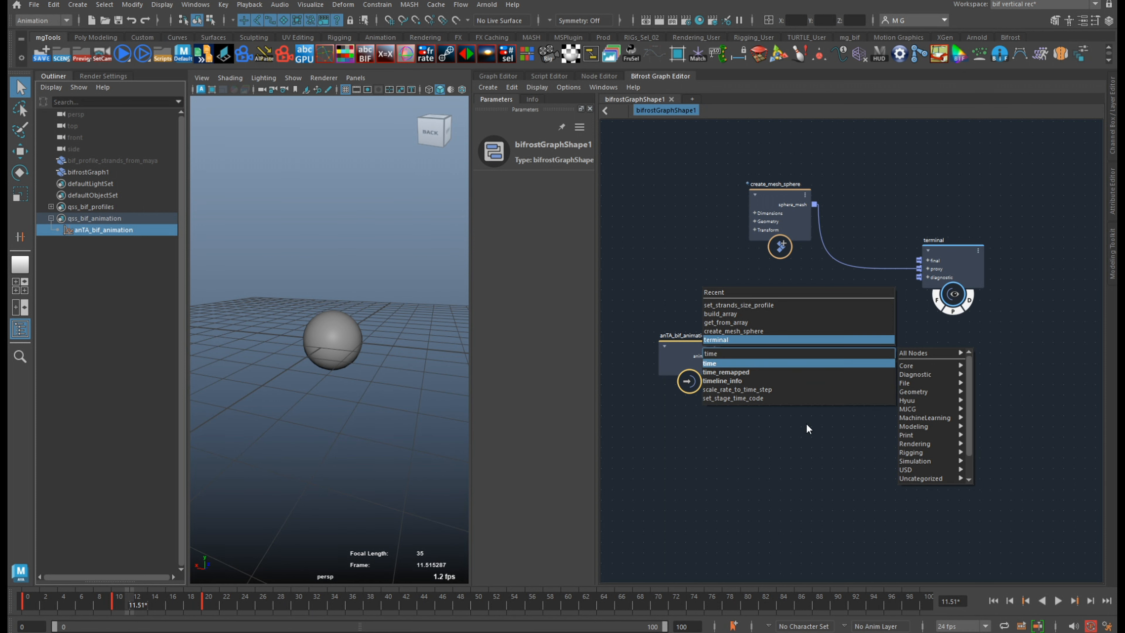
{"action": "key", "text": "Return"}
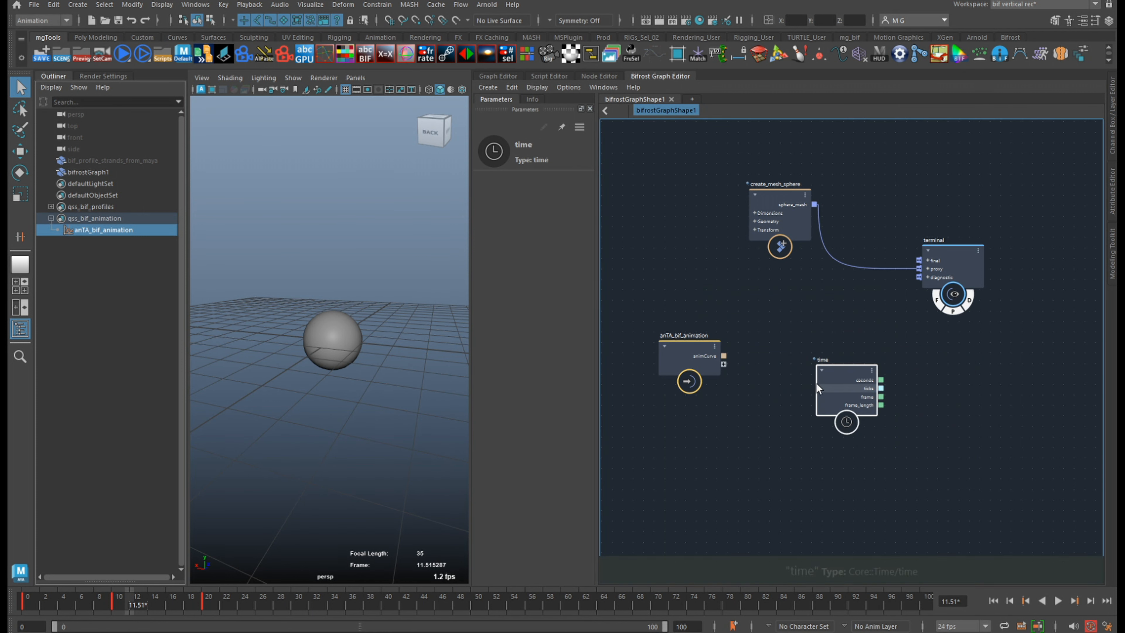
{"action": "left_click_drag", "start_coordinate": [838, 393], "coordinate": [705, 468]}
{"action": "middle_click_drag", "start_coordinate": [770, 368], "coordinate": [825, 366], "text": "alt"}
{"action": "scroll", "coordinate": [856, 346], "scroll_direction": "up", "scroll_amount": 5}
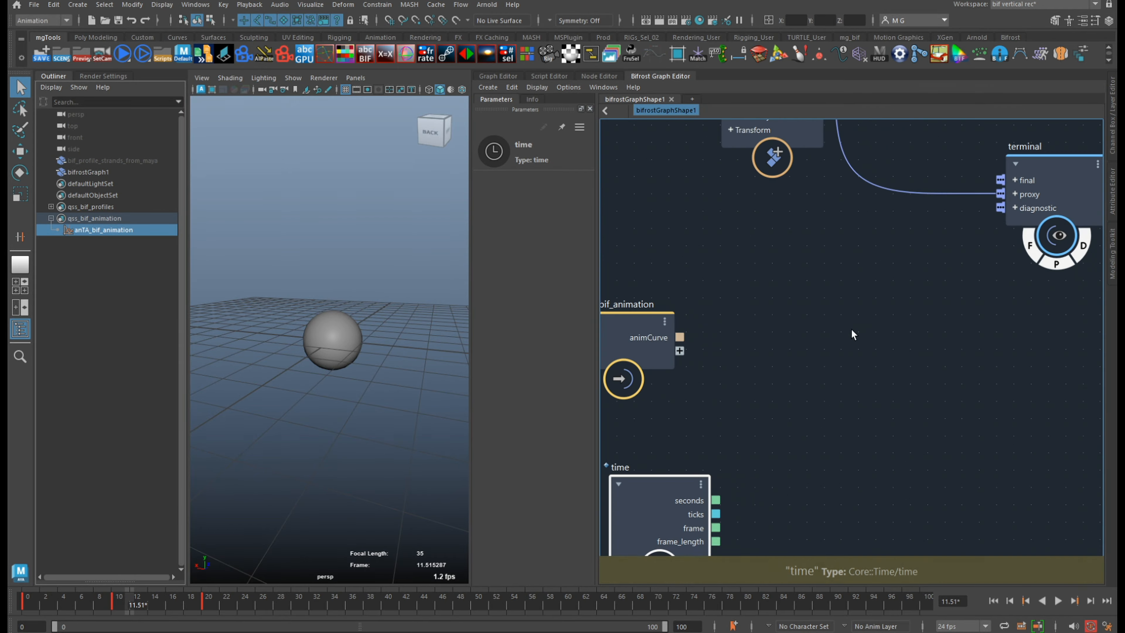
- Add an evaluate_fcurve node to the graph and place it beside the anTA_bif_animation node
{"action": "scroll", "coordinate": [902, 353], "scroll_direction": "down", "scroll_amount": 2}
{"action": "middle_click_drag", "start_coordinate": [903, 355], "coordinate": [874, 362], "text": "alt"}
{"action": "left_click", "coordinate": [840, 353]}
{"action": "key", "text": "Tab"}
{"action": "type", "text": "efc"}
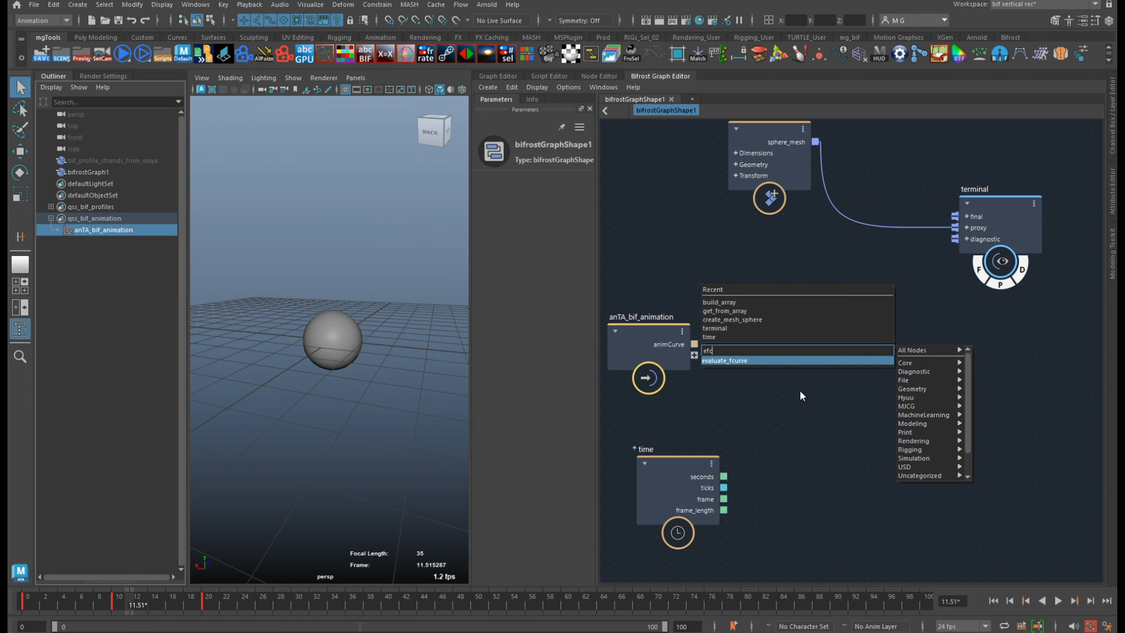
{"action": "key", "text": "Return"}
{"action": "left_click_drag", "start_coordinate": [854, 379], "coordinate": [854, 327]}
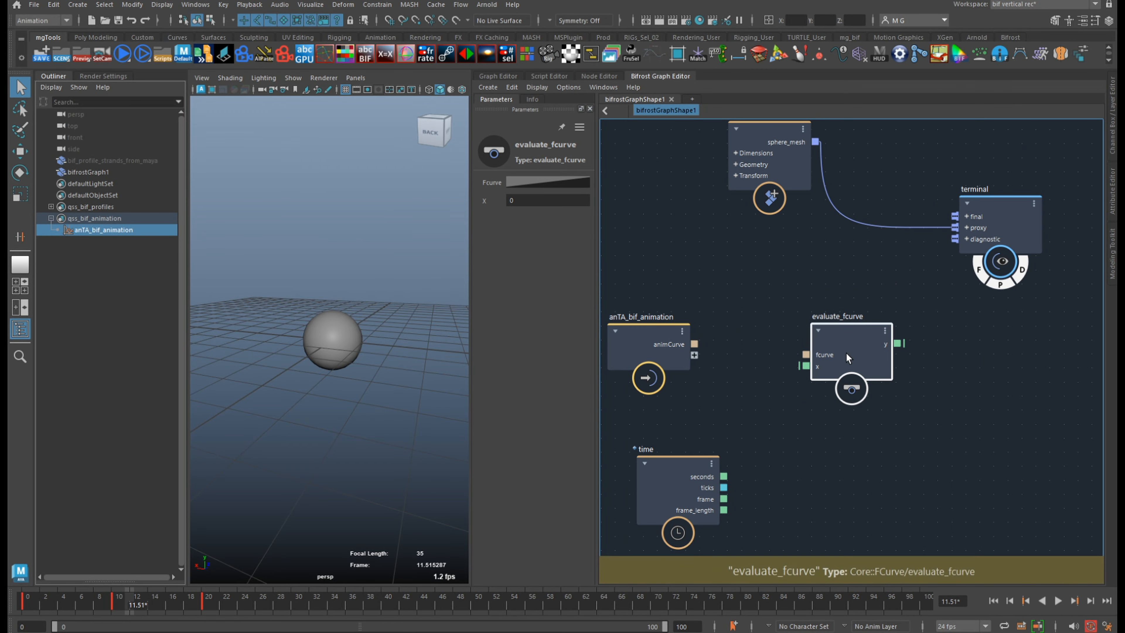
- Connect the animCurve output to the fcurve input of evaluate_fcurve and the time node's frame output to its x input
{"action": "left_click_drag", "start_coordinate": [694, 344], "coordinate": [724, 351]}
{"action": "left_click_drag", "start_coordinate": [810, 352], "coordinate": [867, 362]}
{"action": "middle_click_drag", "start_coordinate": [841, 429], "coordinate": [902, 406], "text": "alt"}
{"action": "left_click_drag", "start_coordinate": [732, 458], "coordinate": [729, 434]}
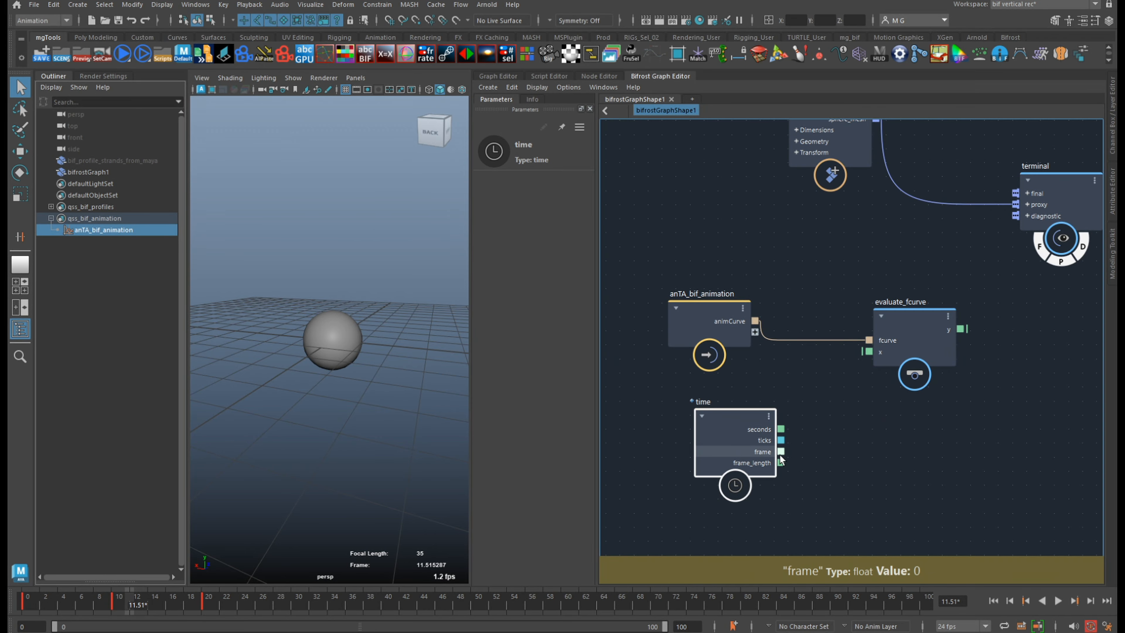
{"action": "left_click_drag", "start_coordinate": [852, 351], "coordinate": [878, 354]}
{"action": "middle_click_drag", "start_coordinate": [899, 386], "coordinate": [853, 393], "text": "alt"}
{"action": "right_click_drag", "start_coordinate": [853, 393], "coordinate": [820, 384], "text": "alt"}
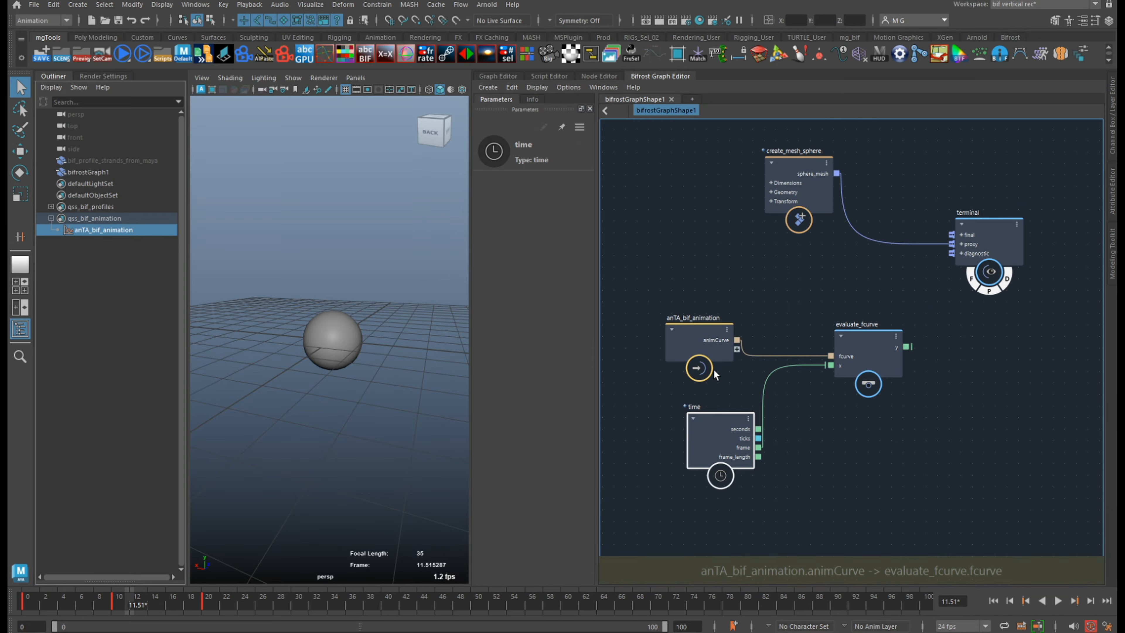
- Spread out the graph nodes, moving create_mesh_sphere and the terminal past evaluate_fcurve to leave space between them
{"action": "left_click_drag", "start_coordinate": [702, 347], "coordinate": [731, 323]}
{"action": "middle_click_drag", "start_coordinate": [943, 418], "coordinate": [916, 444], "text": "alt"}
{"action": "right_click_drag", "start_coordinate": [915, 445], "coordinate": [868, 361], "text": "alt"}
{"action": "left_click", "coordinate": [659, 476]}
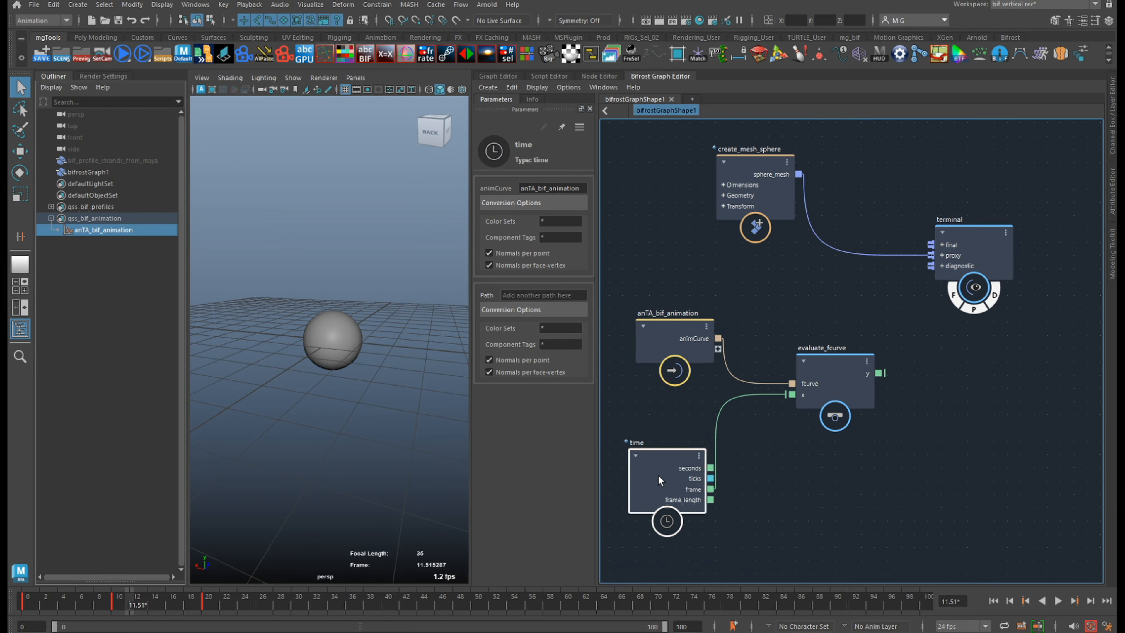
{"action": "middle_click_drag", "start_coordinate": [904, 390], "coordinate": [881, 413], "text": "alt"}
{"action": "left_click_drag", "start_coordinate": [936, 296], "coordinate": [959, 288]}
{"action": "left_click", "coordinate": [716, 231], "text": "shift"}
{"action": "left_click_drag", "start_coordinate": [715, 226], "coordinate": [901, 261]}
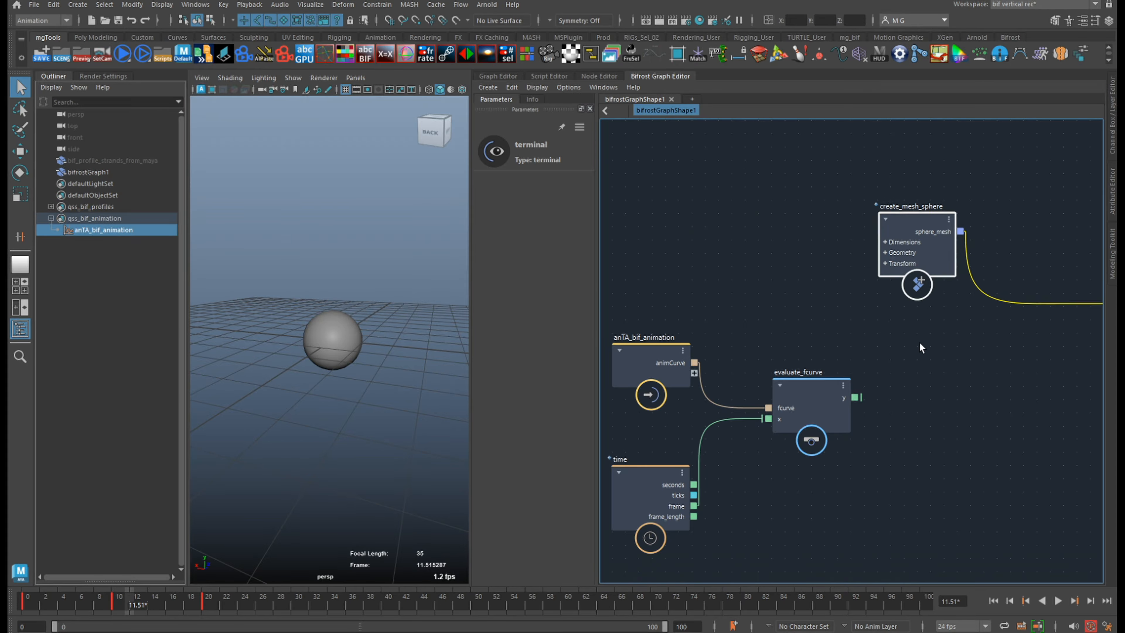
{"action": "right_click_drag", "start_coordinate": [920, 341], "coordinate": [912, 323], "text": "alt"}
{"action": "middle_click_drag", "start_coordinate": [911, 322], "coordinate": [892, 302], "text": "alt"}
{"action": "left_click_drag", "start_coordinate": [882, 253], "coordinate": [919, 298]}
{"action": "right_click_drag", "start_coordinate": [909, 352], "coordinate": [913, 374], "text": "alt"}
{"action": "left_click", "coordinate": [912, 373]}
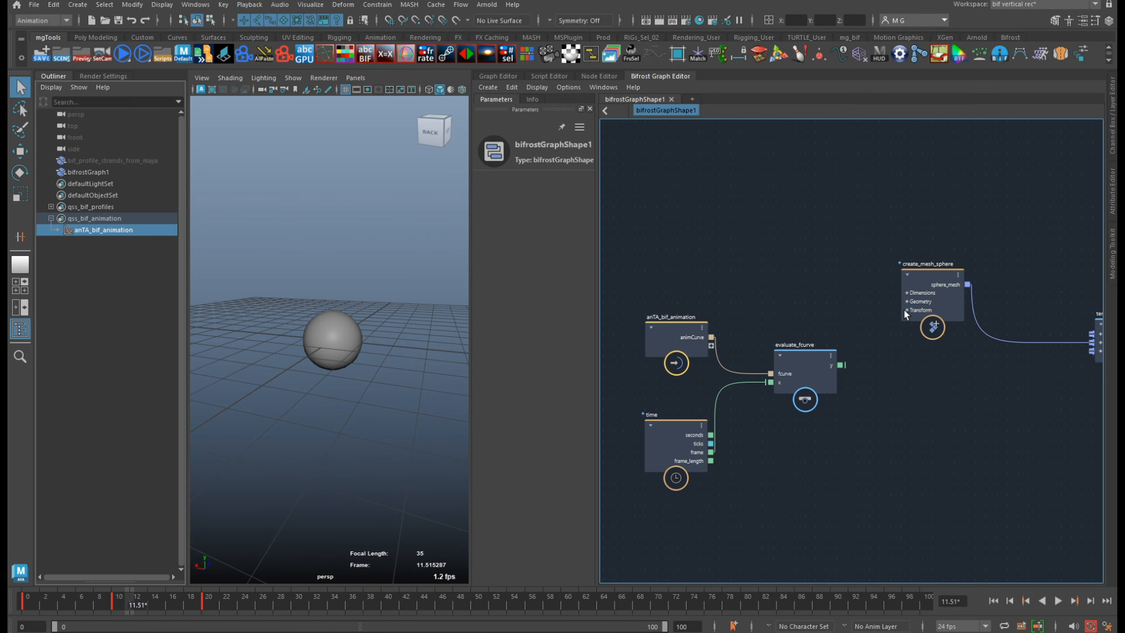
- Create a value node for the position input of create_mesh_sphere, move it beside the sphere node and expand its x, y and z ports
{"action": "left_click", "coordinate": [907, 309]}
{"action": "right_click", "coordinate": [898, 318]}
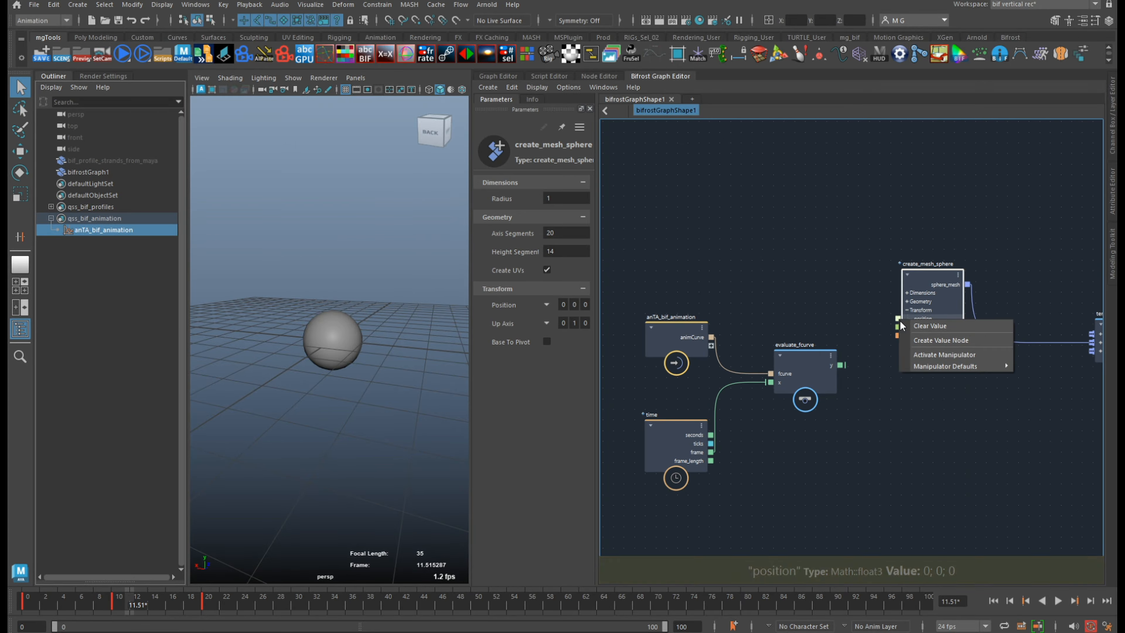
{"action": "left_click", "coordinate": [928, 340]}
{"action": "left_click", "coordinate": [926, 296]}
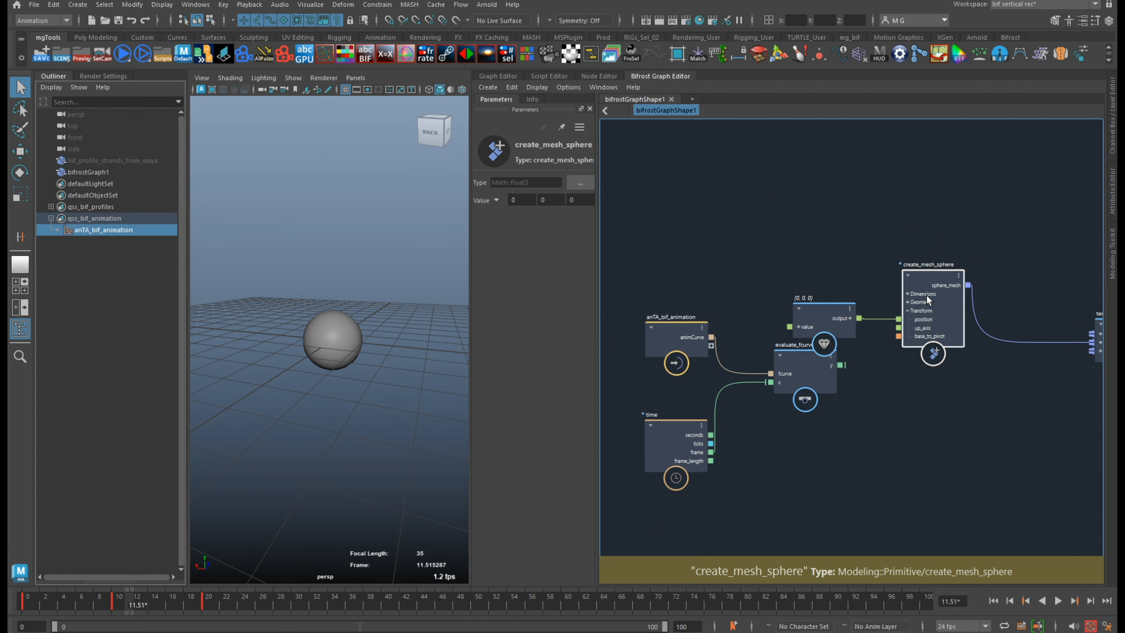
{"action": "left_click_drag", "start_coordinate": [927, 295], "coordinate": [980, 275]}
{"action": "left_click_drag", "start_coordinate": [796, 330], "coordinate": [870, 314]}
{"action": "left_click", "coordinate": [871, 312]}
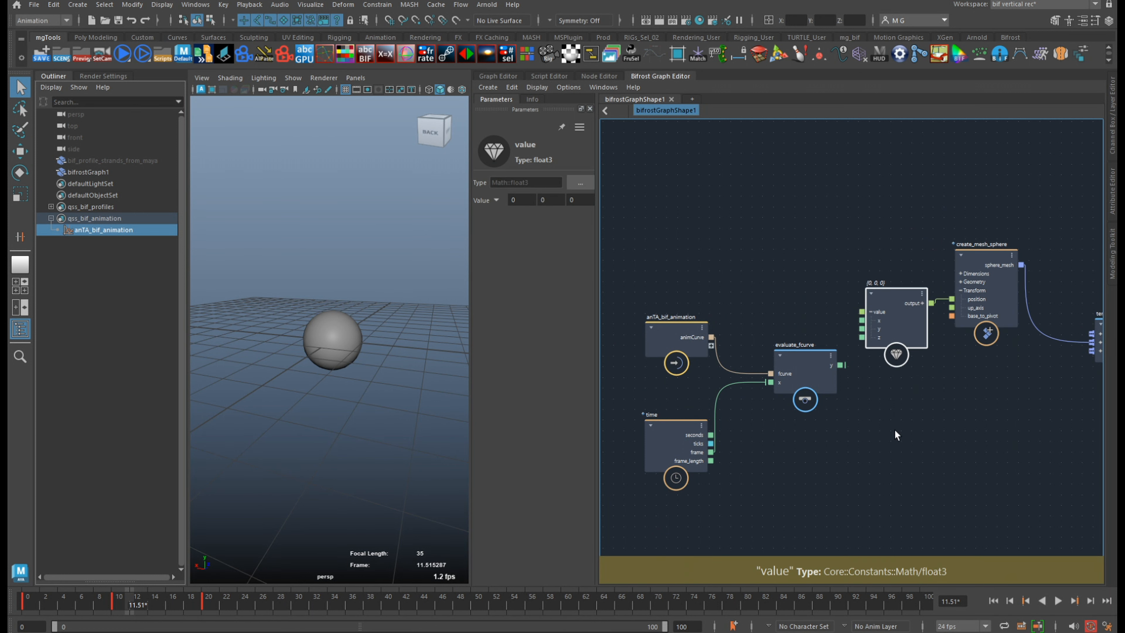
- Connect the y output of evaluate_fcurve to the y component of the position value node
{"action": "middle_click_drag", "start_coordinate": [896, 433], "coordinate": [972, 428], "text": "alt"}
{"action": "left_click_drag", "start_coordinate": [884, 275], "coordinate": [778, 431]}
{"action": "left_click_drag", "start_coordinate": [873, 372], "coordinate": [956, 327]}
{"action": "scroll", "coordinate": [806, 313], "scroll_direction": "up", "scroll_amount": 2}
{"action": "left_click", "coordinate": [857, 306]}
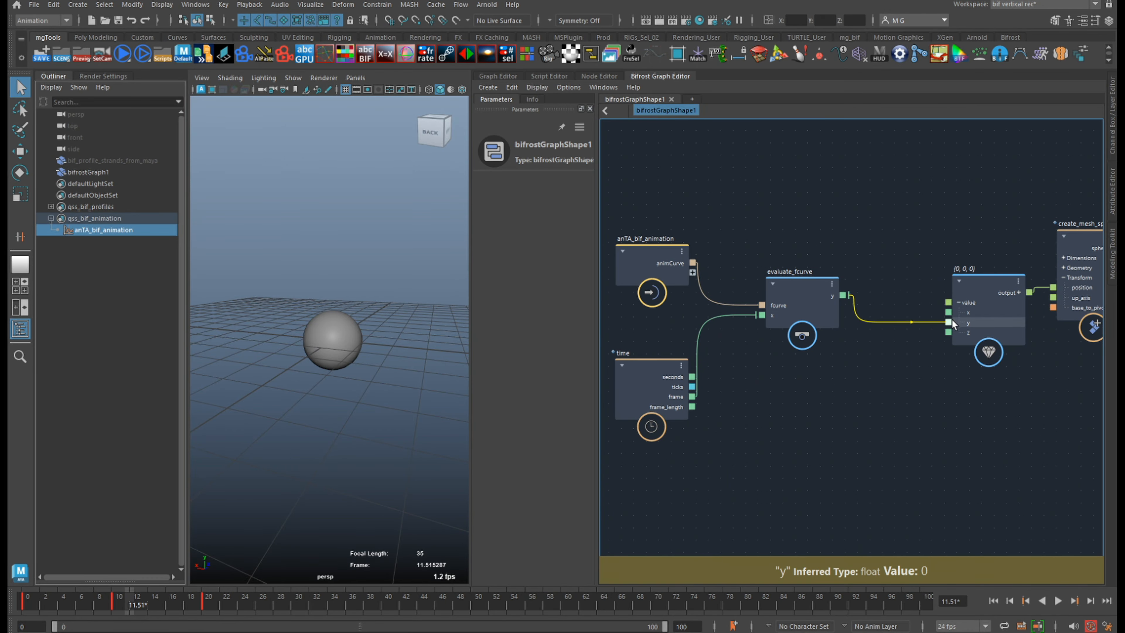
{"action": "middle_click_drag", "start_coordinate": [917, 401], "coordinate": [885, 432], "text": "alt"}
{"action": "scroll", "coordinate": [963, 448], "scroll_direction": "down", "scroll_amount": 1}
- Play the animation from the start of the timeline to examine the sphere's vertical motion, and stop playback
{"action": "right_click_drag", "start_coordinate": [331, 396], "coordinate": [283, 310], "text": "alt"}
{"action": "left_click_drag", "start_coordinate": [380, 417], "coordinate": [405, 401], "text": "alt"}
{"action": "right_click_drag", "start_coordinate": [325, 399], "coordinate": [401, 368], "text": "alt"}
{"action": "left_click_drag", "start_coordinate": [401, 369], "coordinate": [361, 391], "text": "alt"}
{"action": "left_click_drag", "start_coordinate": [63, 598], "coordinate": [24, 601]}
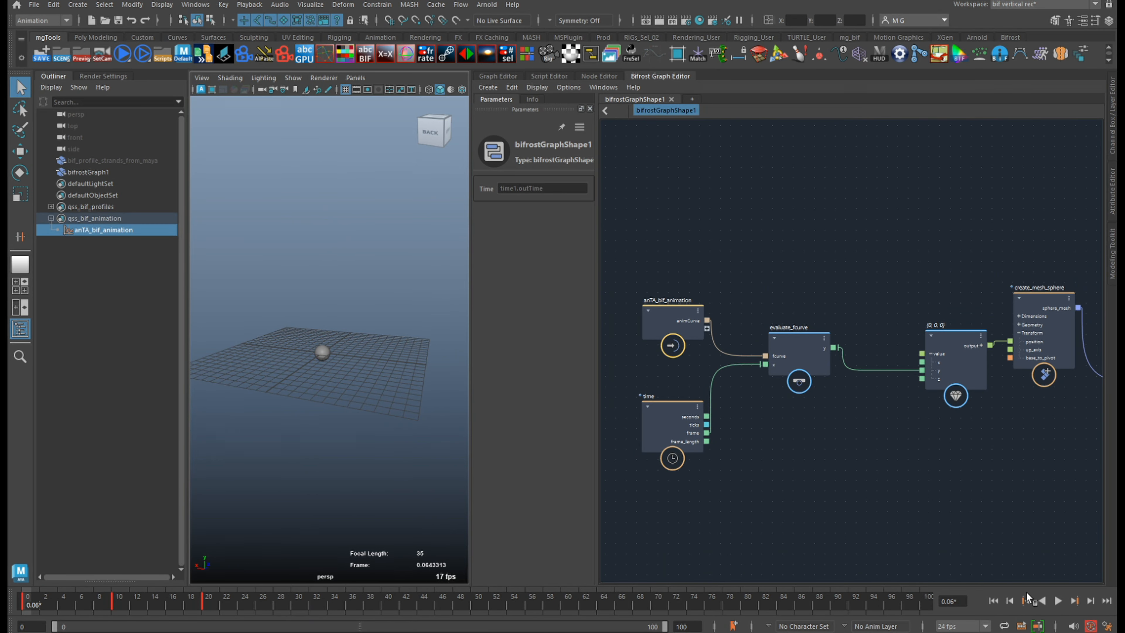
{"action": "left_click", "coordinate": [1057, 601]}
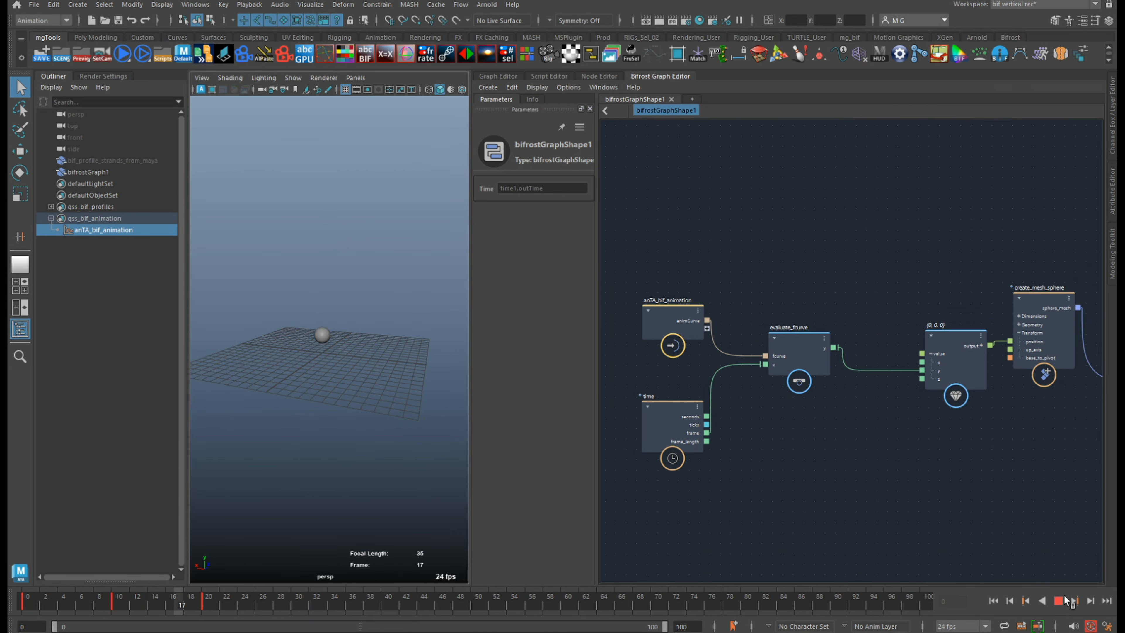
{"action": "left_click", "coordinate": [1059, 601]}
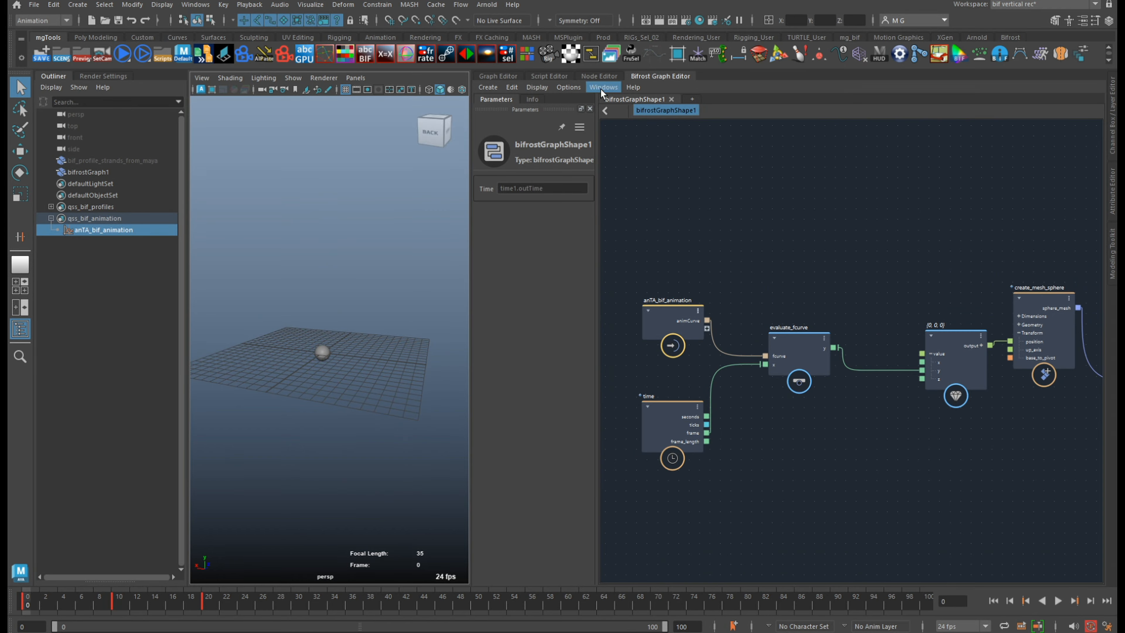
- Show the anTA_bif_animation curve in the Graph Editor and set its post infinity to Cycle
{"action": "left_click", "coordinate": [110, 217]}
{"action": "left_click", "coordinate": [117, 228]}
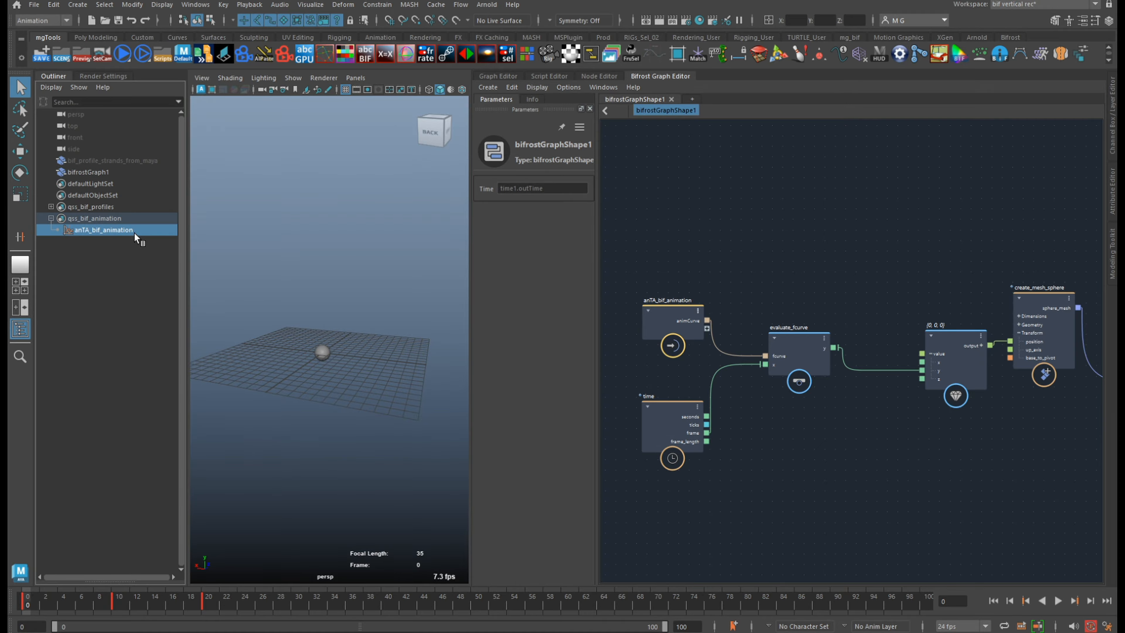
{"action": "left_click", "coordinate": [511, 75]}
{"action": "middle_click_drag", "start_coordinate": [956, 383], "coordinate": [877, 360], "text": "alt"}
{"action": "scroll", "coordinate": [887, 360], "scroll_direction": "up", "scroll_amount": 5}
{"action": "left_click", "coordinate": [810, 360]}
{"action": "right_click_drag", "start_coordinate": [958, 369], "coordinate": [921, 347], "text": "alt"}
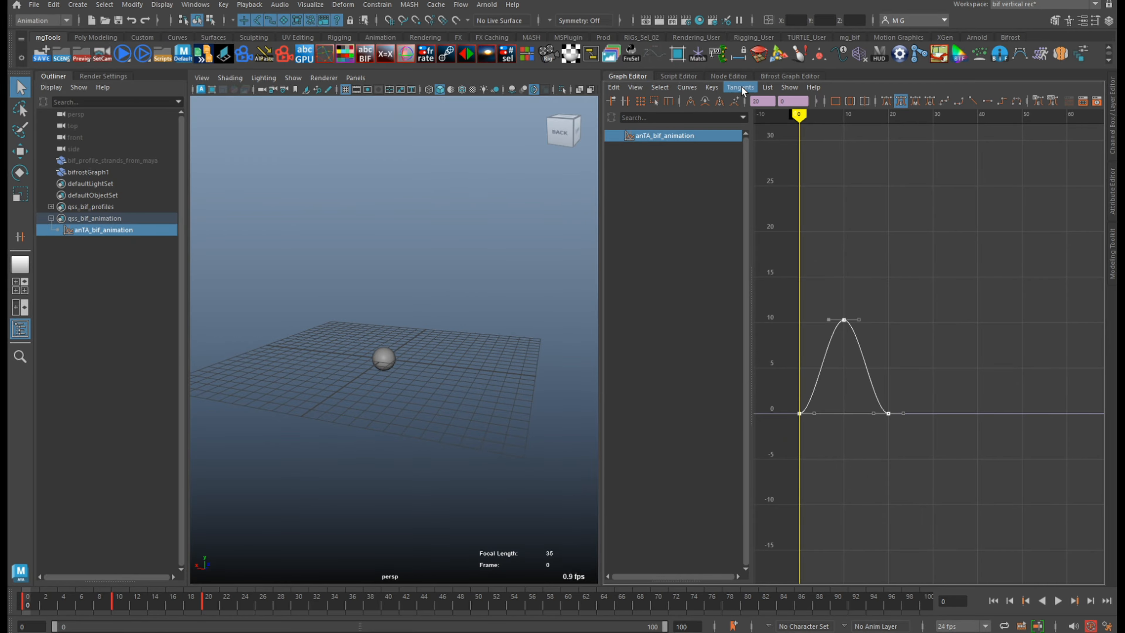
{"action": "left_click", "coordinate": [695, 88]}
{"action": "mouse_move", "coordinate": [705, 119]}
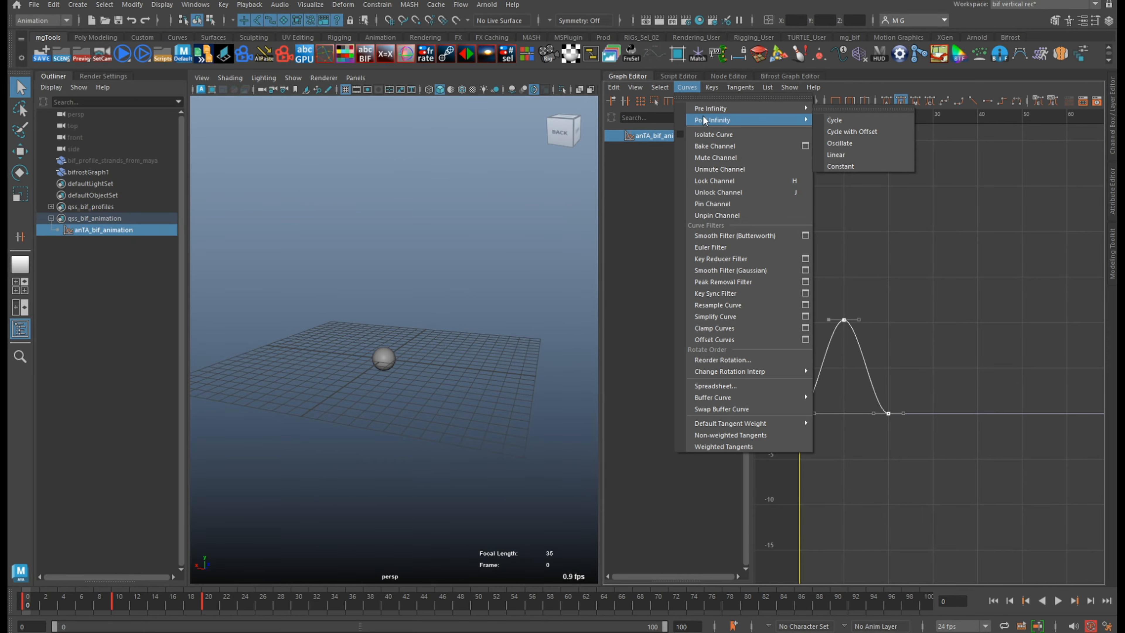
{"action": "left_click", "coordinate": [835, 121]}
{"action": "key", "text": "f"}
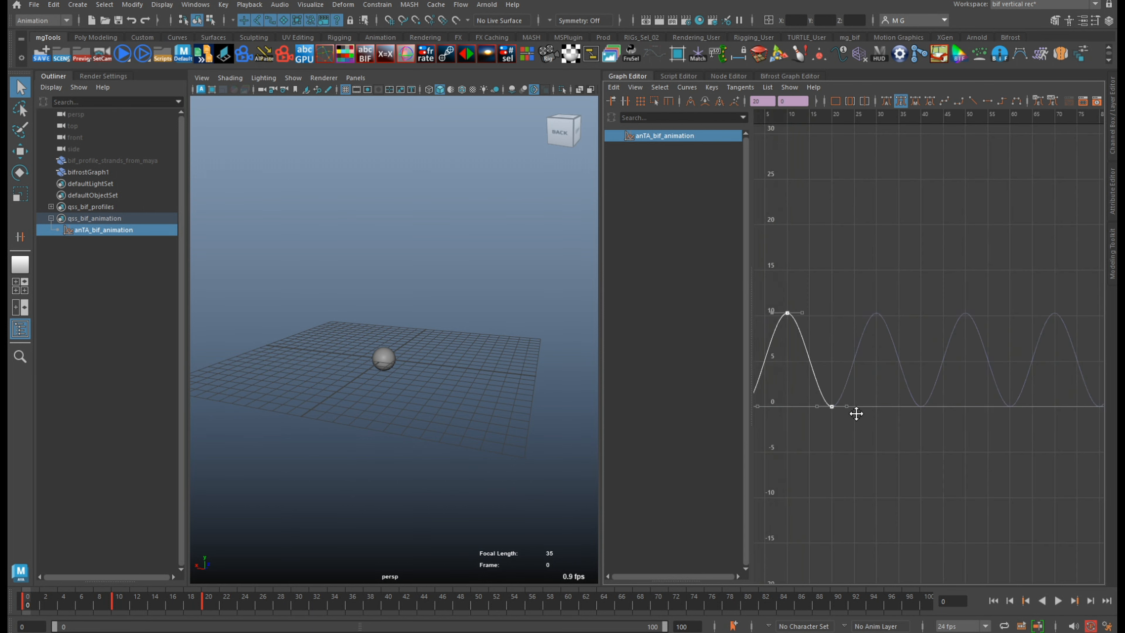
{"action": "right_click_drag", "start_coordinate": [989, 463], "coordinate": [990, 405], "text": "alt"}
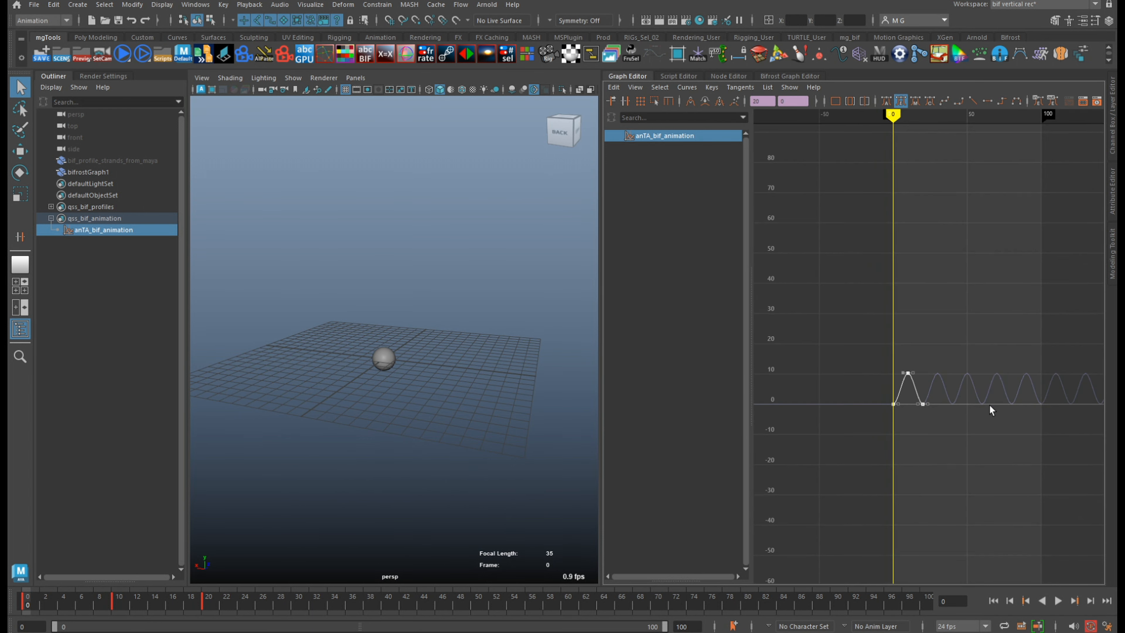
{"action": "middle_click_drag", "start_coordinate": [990, 405], "coordinate": [800, 380], "text": "alt"}
- Start playback and lower the curve's peak key at frame 10 to a value of about 2.59
{"action": "left_click", "coordinate": [1059, 601]}
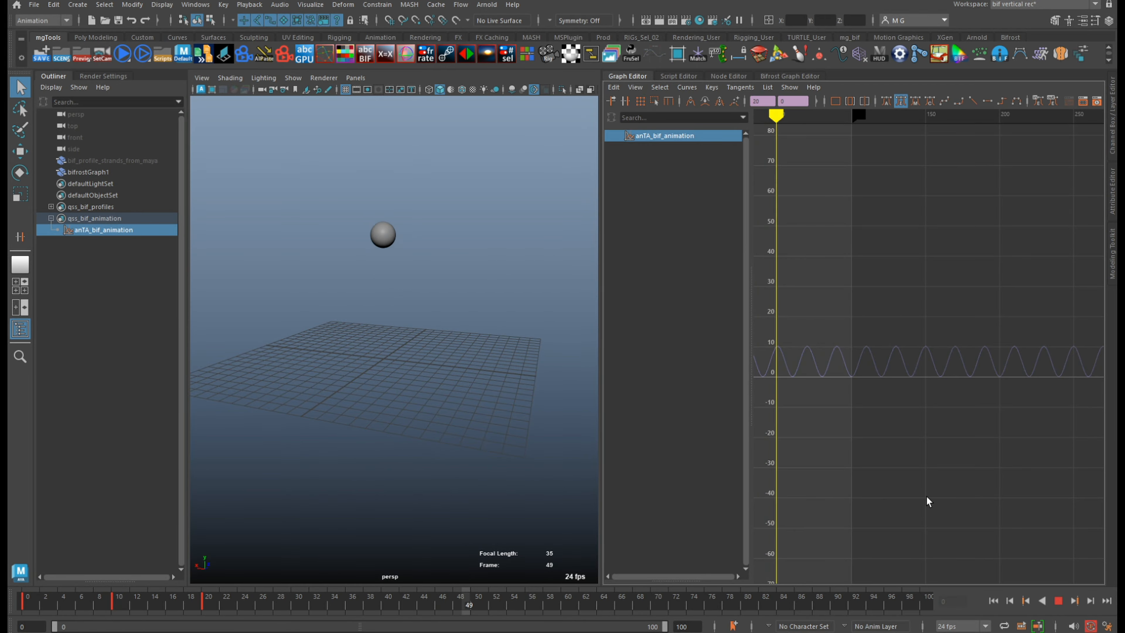
{"action": "middle_click_drag", "start_coordinate": [846, 453], "coordinate": [902, 451], "text": "alt"}
{"action": "key", "text": "f"}
{"action": "right_click_drag", "start_coordinate": [885, 430], "coordinate": [869, 376], "text": "alt"}
{"action": "left_click_drag", "start_coordinate": [869, 376], "coordinate": [909, 311]}
{"action": "middle_click_drag", "start_coordinate": [917, 268], "coordinate": [922, 318], "text": "shift"}
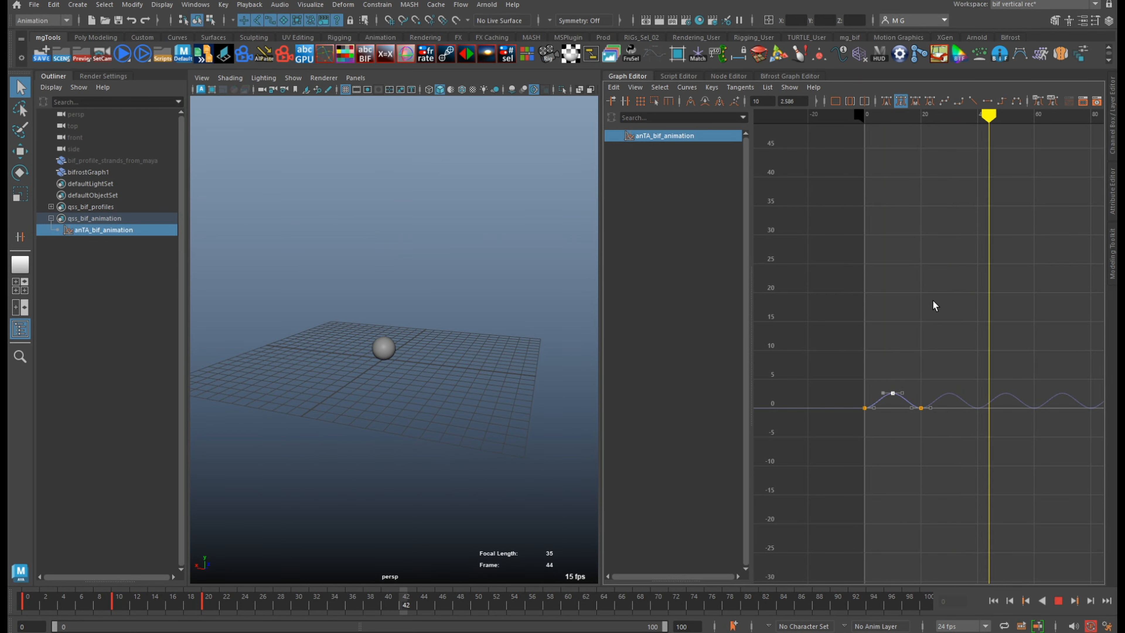
- Shorten the cycle by moving the curve's peak key to frame 5 and its last key to frame 11
{"action": "key", "text": "f"}
{"action": "key", "text": "a"}
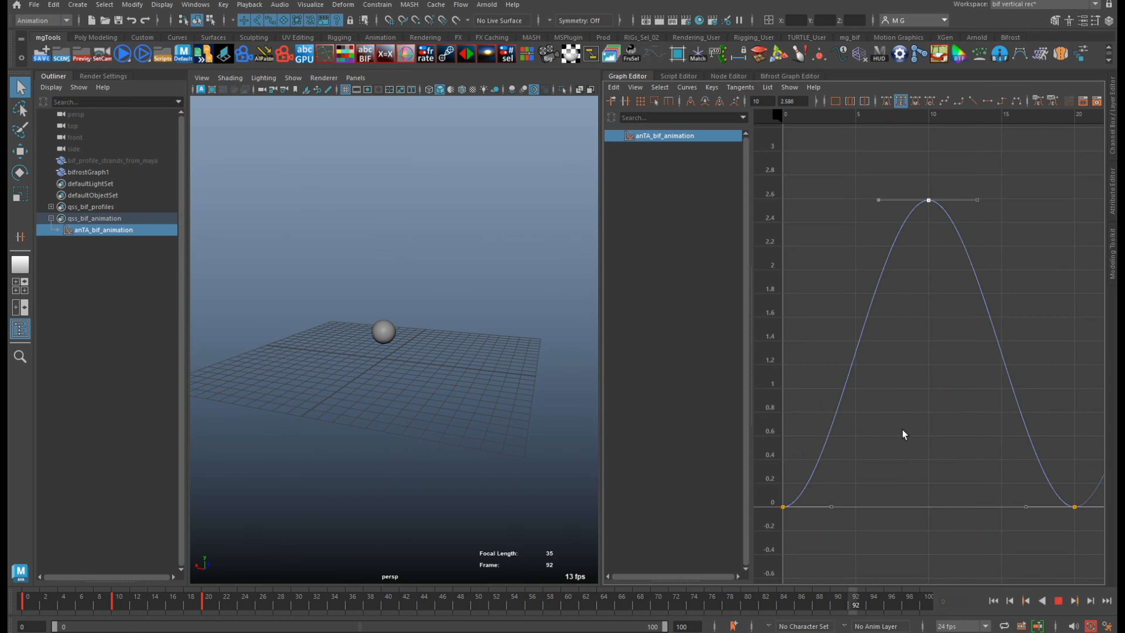
{"action": "middle_click_drag", "start_coordinate": [915, 363], "coordinate": [843, 367], "text": "shift"}
{"action": "left_click_drag", "start_coordinate": [1021, 483], "coordinate": [1101, 561]}
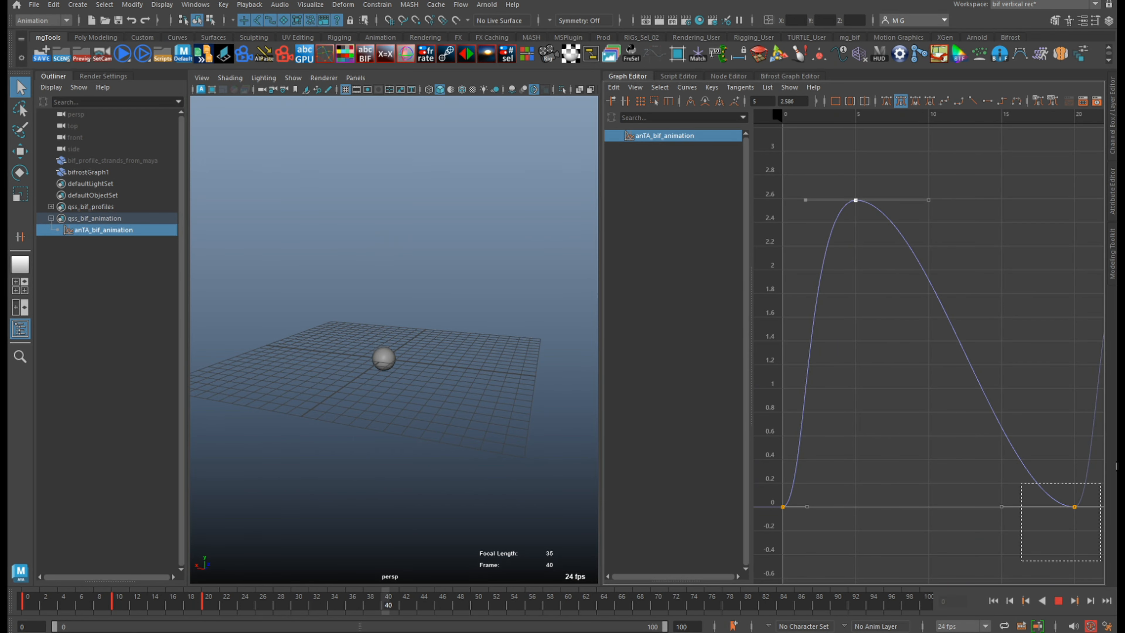
{"action": "middle_click_drag", "start_coordinate": [1035, 446], "coordinate": [899, 433], "text": "shift"}
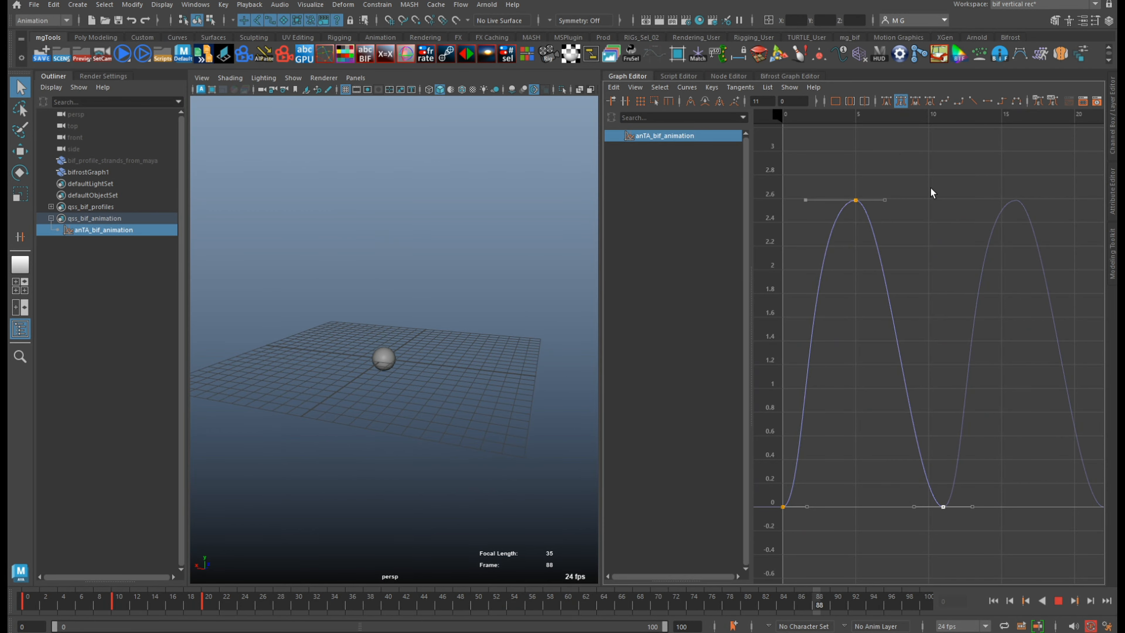
- Set all keys of anTA_bif_animation to Auto tangents and stretch the curve between values of about 7.18 and -6.5
{"action": "left_click_drag", "start_coordinate": [915, 389], "coordinate": [839, 346]}
{"action": "key", "text": "shift+a"}
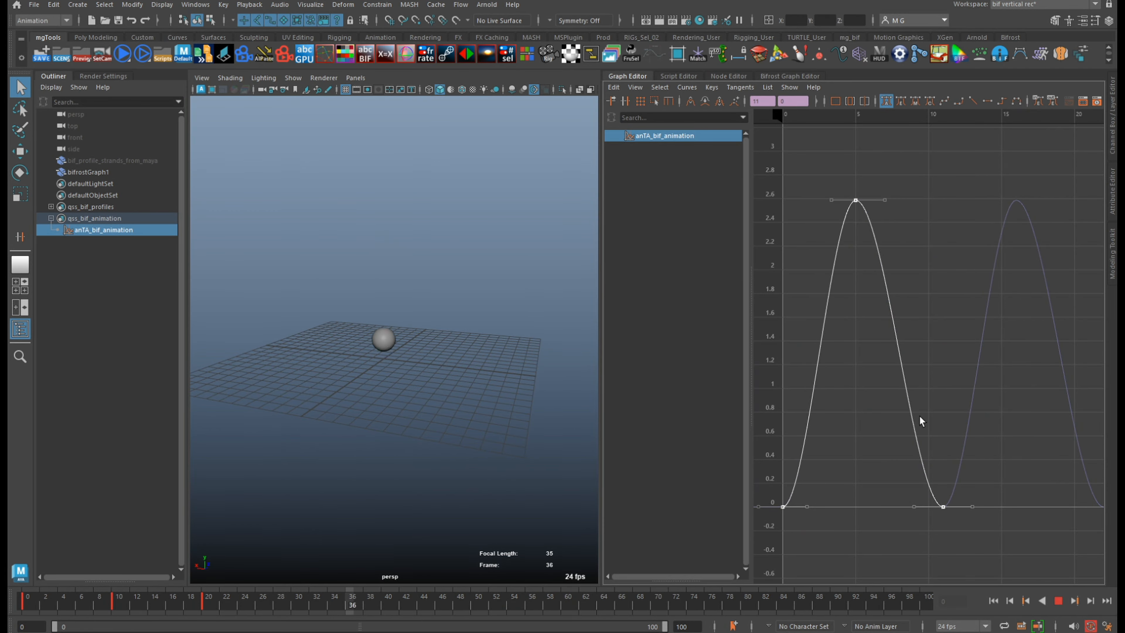
{"action": "left_click_drag", "start_coordinate": [892, 163], "coordinate": [830, 230]}
{"action": "scroll", "coordinate": [879, 342], "scroll_direction": "down", "scroll_amount": 8}
{"action": "middle_click_drag", "start_coordinate": [874, 438], "coordinate": [875, 330], "text": "shift"}
{"action": "middle_click_drag", "start_coordinate": [960, 307], "coordinate": [962, 455], "text": "shift"}
- Lower the curve's peak key to about 5.56 and return its first and last keys to a value of 0
{"action": "left_click_drag", "start_coordinate": [862, 175], "coordinate": [935, 232]}
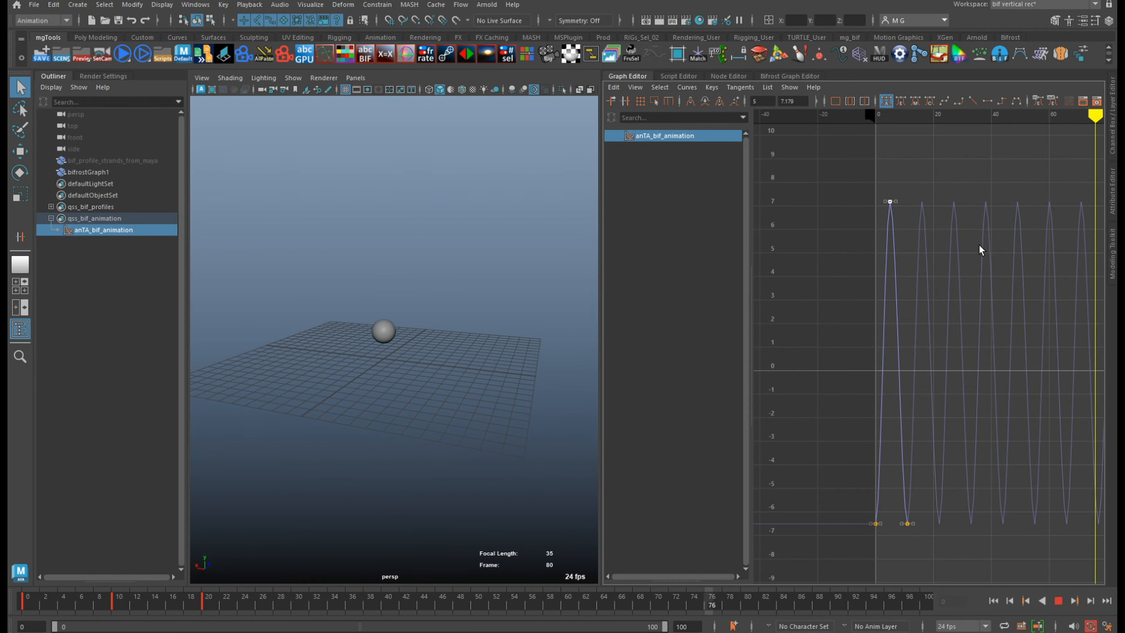
{"action": "middle_click_drag", "start_coordinate": [978, 246], "coordinate": [977, 285], "text": "shift"}
{"action": "left_click_drag", "start_coordinate": [855, 494], "coordinate": [973, 549]}
{"action": "middle_click_drag", "start_coordinate": [979, 555], "coordinate": [969, 383], "text": "shift"}
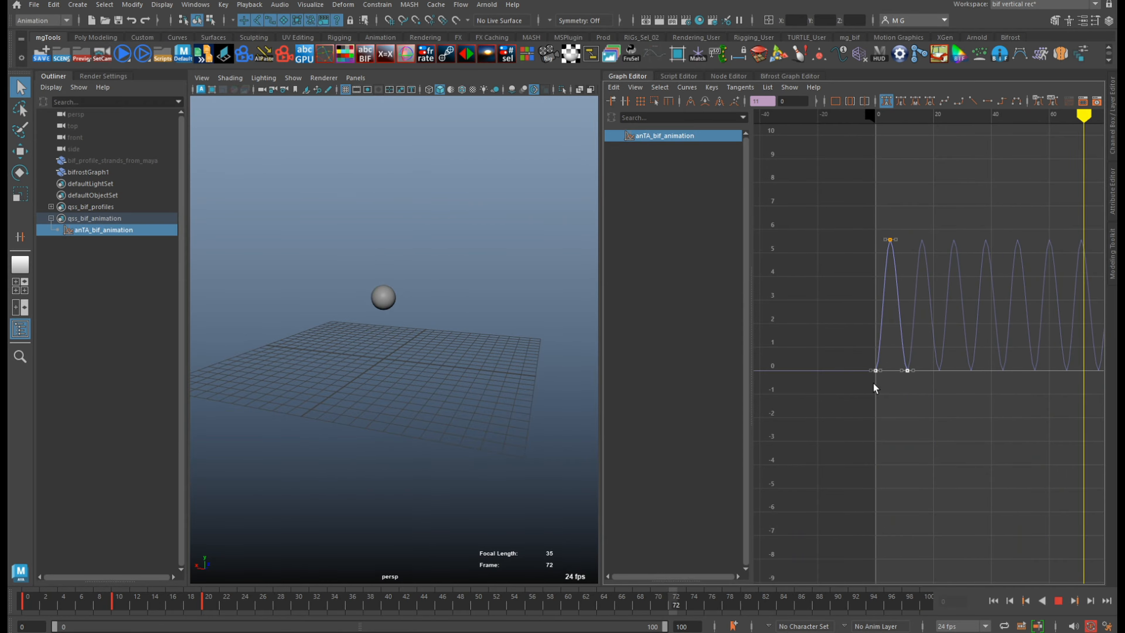
{"action": "key", "text": "a"}
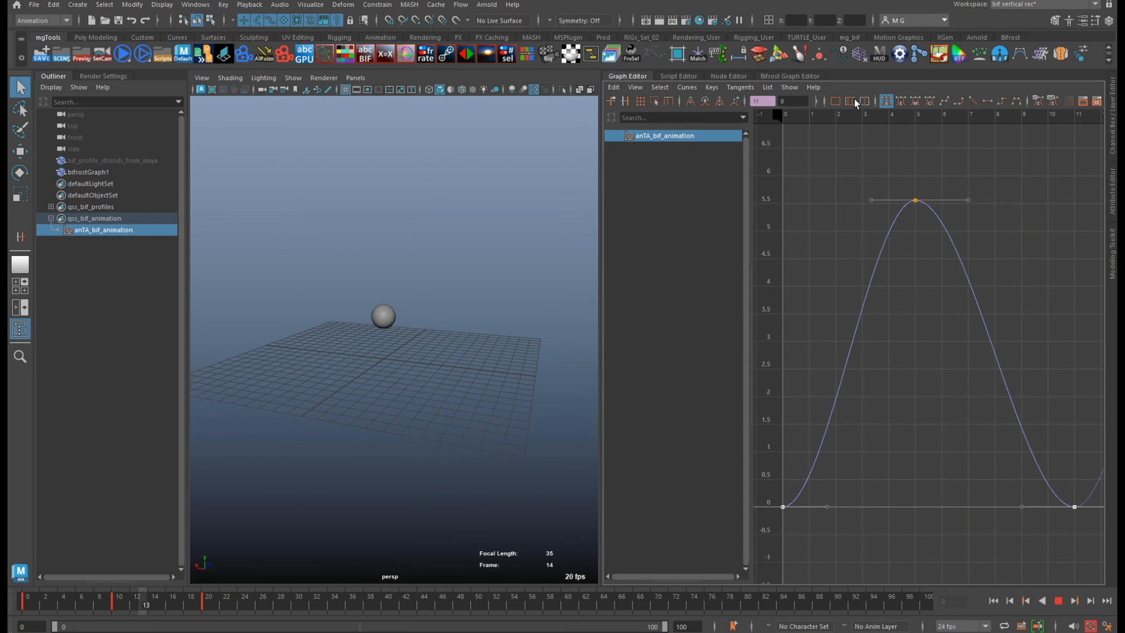
- Return to the Bifrost graph, rearrange the value and create_mesh_sphere nodes, and expand the sphere's Dimensions to expose its radius port
{"action": "left_click", "coordinate": [806, 73]}
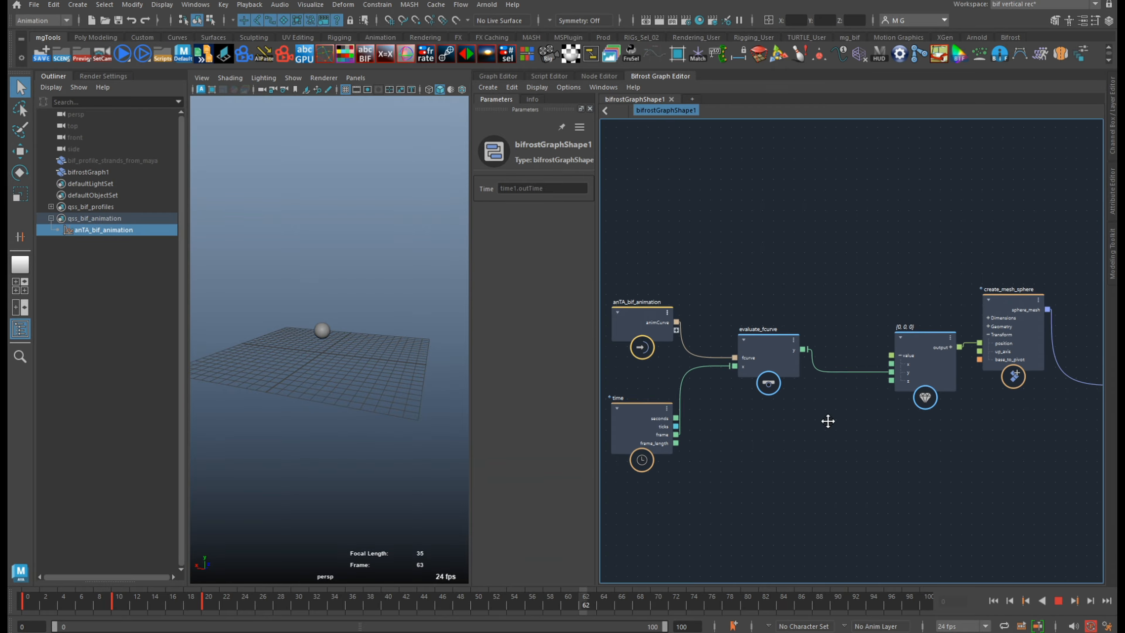
{"action": "left_click_drag", "start_coordinate": [824, 273], "coordinate": [815, 276]}
{"action": "middle_click_drag", "start_coordinate": [1013, 275], "coordinate": [973, 269], "text": "alt"}
{"action": "left_click_drag", "start_coordinate": [924, 250], "coordinate": [874, 279]}
{"action": "middle_click_drag", "start_coordinate": [849, 390], "coordinate": [875, 364], "text": "alt"}
{"action": "left_click_drag", "start_coordinate": [835, 259], "coordinate": [832, 273]}
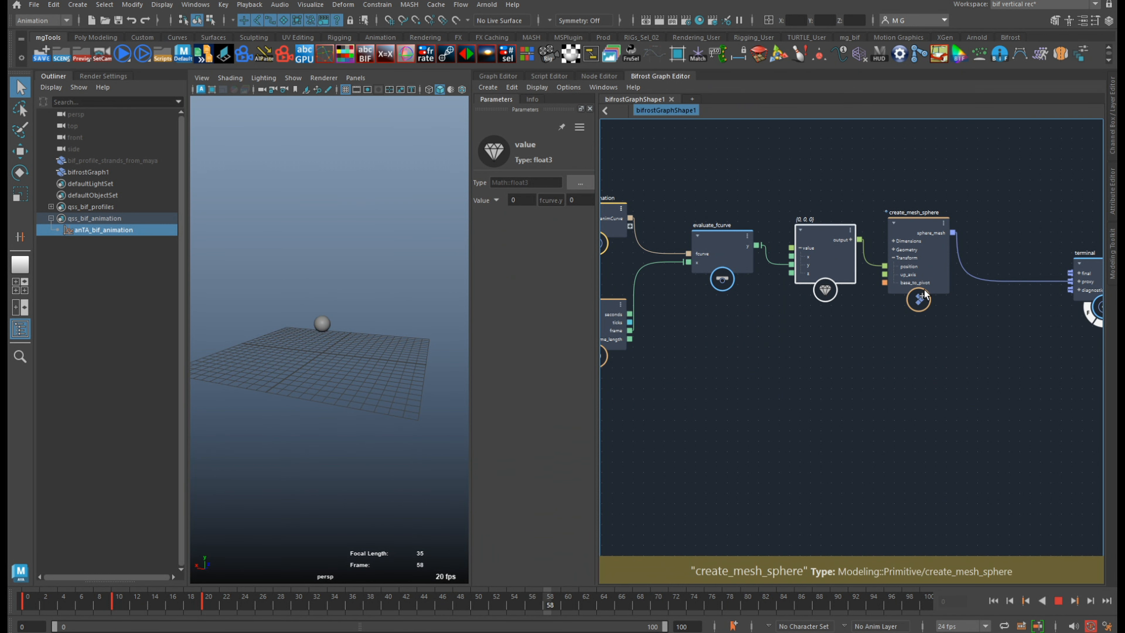
{"action": "right_click_drag", "start_coordinate": [891, 320], "coordinate": [959, 298], "text": "alt"}
{"action": "left_click_drag", "start_coordinate": [905, 268], "coordinate": [948, 266]}
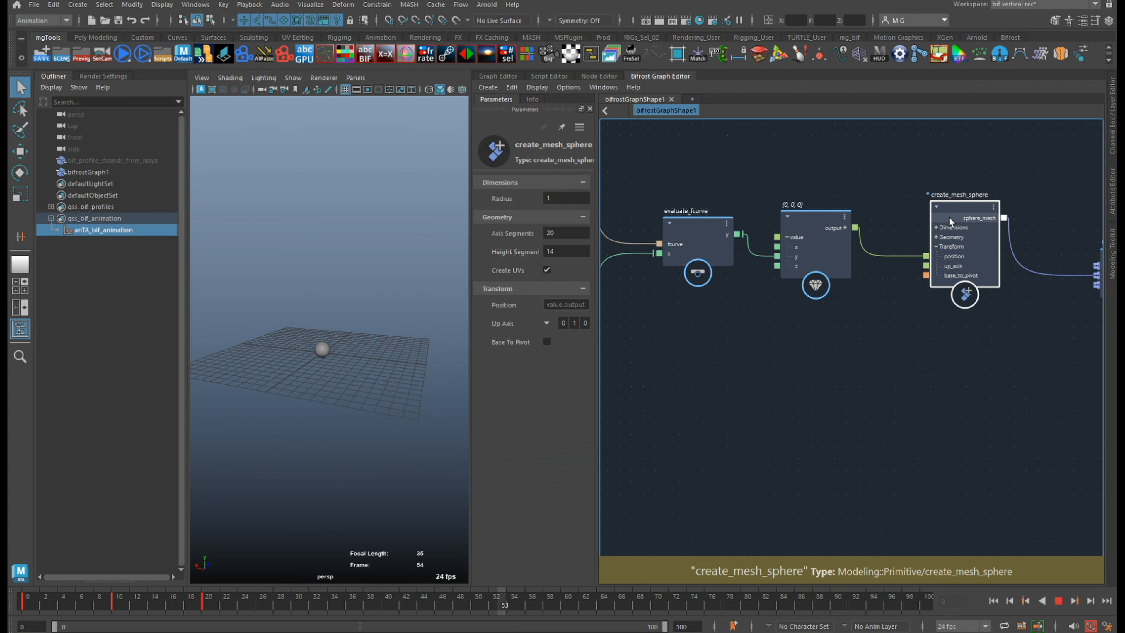
{"action": "left_click_drag", "start_coordinate": [940, 231], "coordinate": [944, 227]}
{"action": "left_click", "coordinate": [942, 225]}
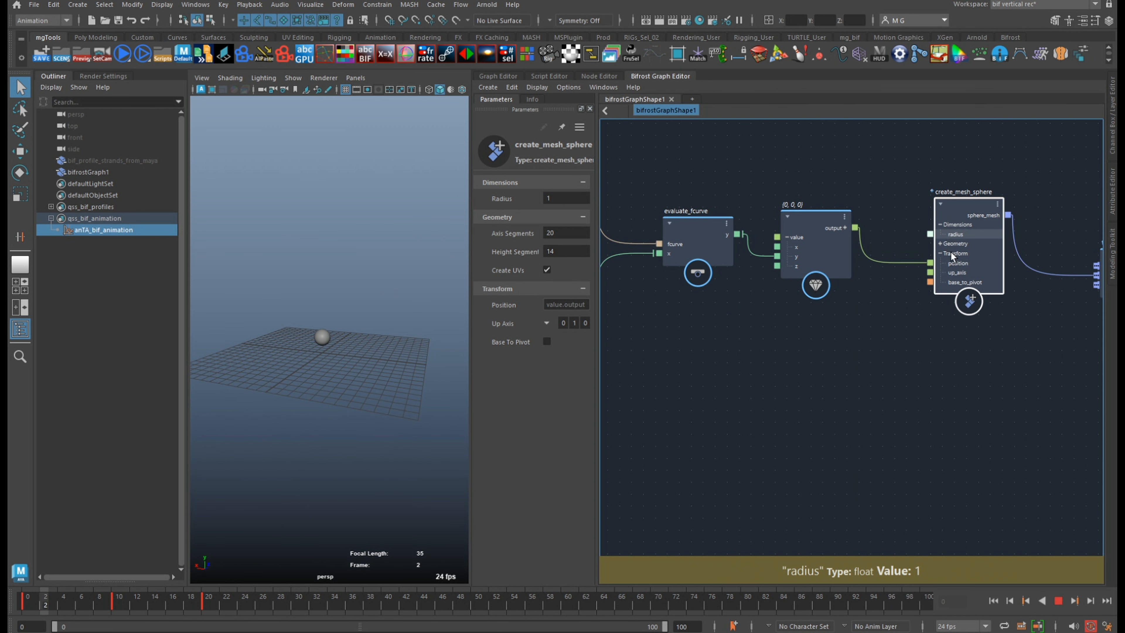
- Place the value node below the other nodes and connect evaluate_fcurve's y output to create_mesh_sphere's radius
{"action": "middle_click_drag", "start_coordinate": [948, 308], "coordinate": [942, 315], "text": "alt"}
{"action": "middle_click_drag", "start_coordinate": [896, 270], "coordinate": [948, 283], "text": "alt"}
{"action": "scroll", "coordinate": [908, 282], "scroll_direction": "up", "scroll_amount": 1}
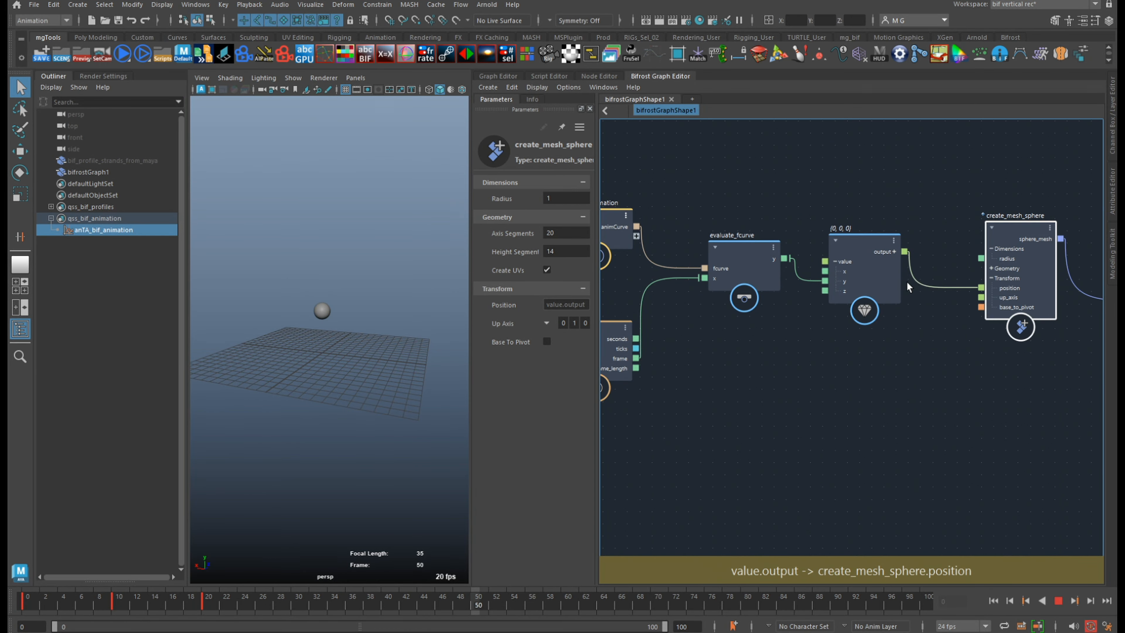
{"action": "middle_click_drag", "start_coordinate": [728, 293], "coordinate": [875, 299], "text": "alt"}
{"action": "middle_click_drag", "start_coordinate": [978, 319], "coordinate": [832, 333], "text": "alt"}
{"action": "scroll", "coordinate": [832, 334], "scroll_direction": "up", "scroll_amount": 1}
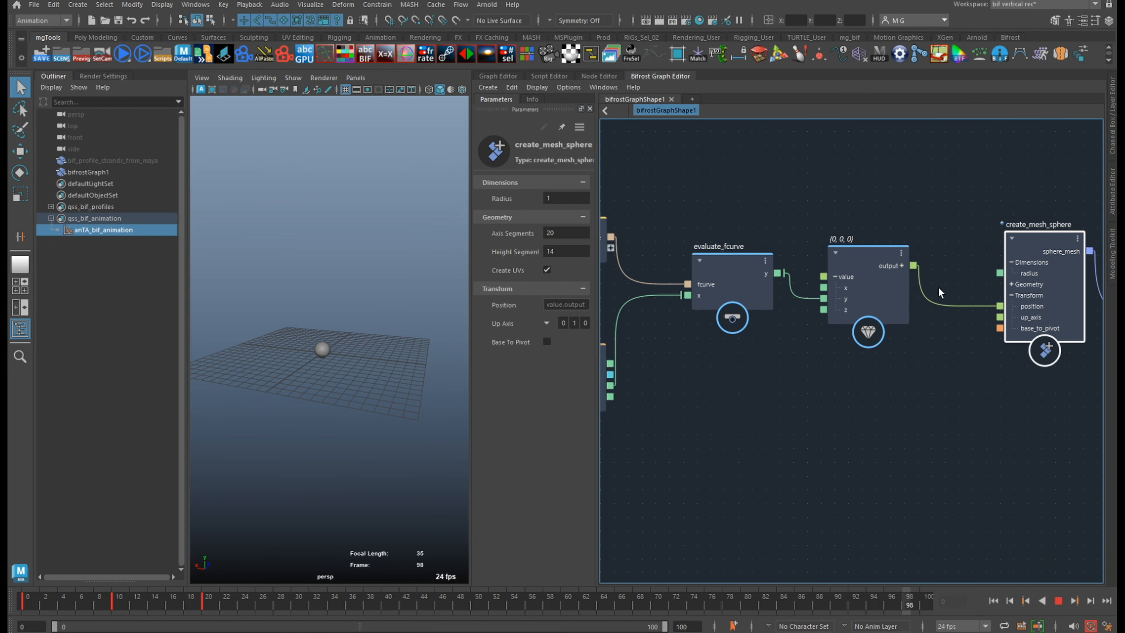
{"action": "middle_click_drag", "start_coordinate": [927, 284], "coordinate": [872, 303], "text": "alt"}
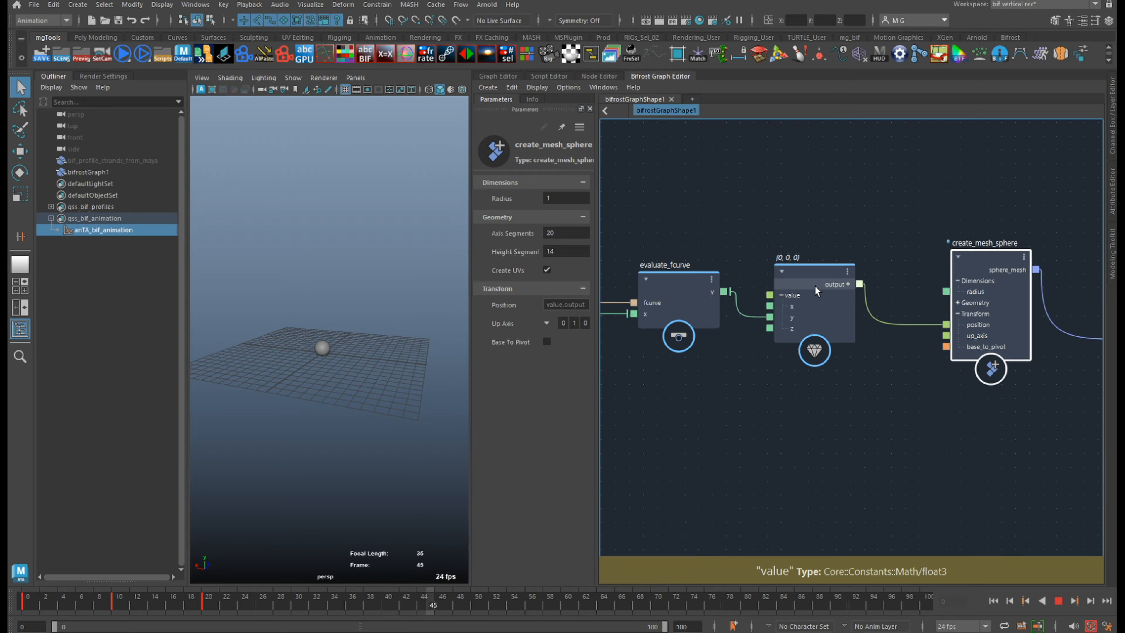
{"action": "left_click_drag", "start_coordinate": [816, 286], "coordinate": [816, 399]}
{"action": "left_click_drag", "start_coordinate": [731, 289], "coordinate": [954, 289]}
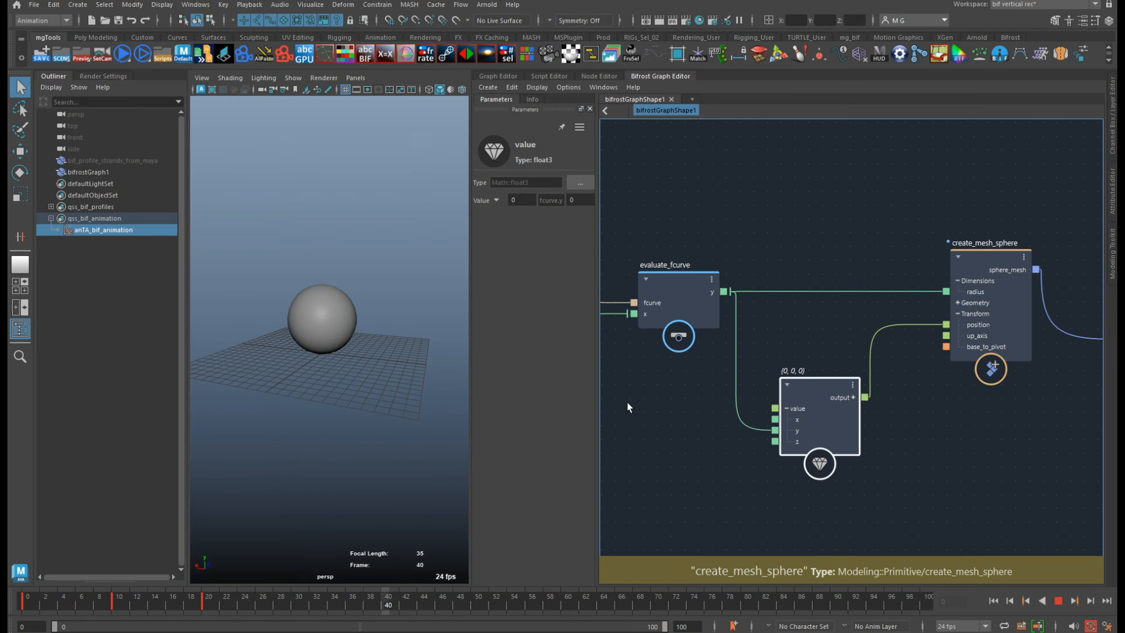
- Disconnect the value node's output from create_mesh_sphere's position and examine the pulsing sphere up close in the viewport
{"action": "left_click_drag", "start_coordinate": [875, 353], "coordinate": [905, 467]}
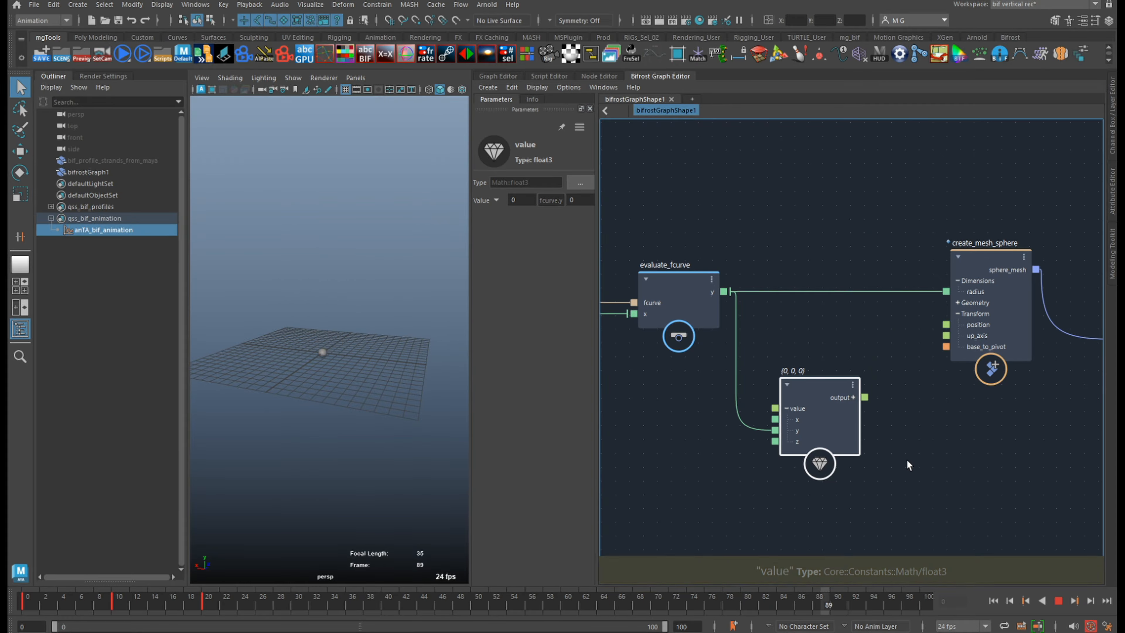
{"action": "right_click_drag", "start_coordinate": [358, 380], "coordinate": [322, 378], "text": "alt"}
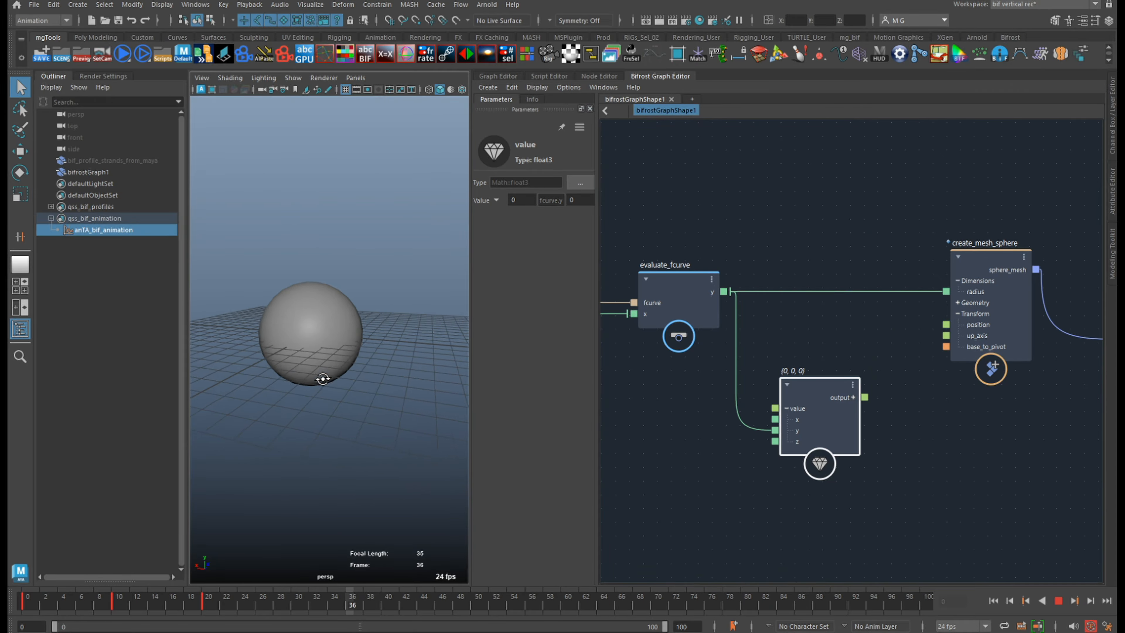
{"action": "mouse_move", "coordinate": [323, 378]}
{"action": "middle_mouse_down", "text": "alt"}
{"action": "mouse_move", "coordinate": [346, 375]}
{"action": "mouse_move", "coordinate": [318, 370]}
{"action": "middle_mouse_up", "text": "alt"}
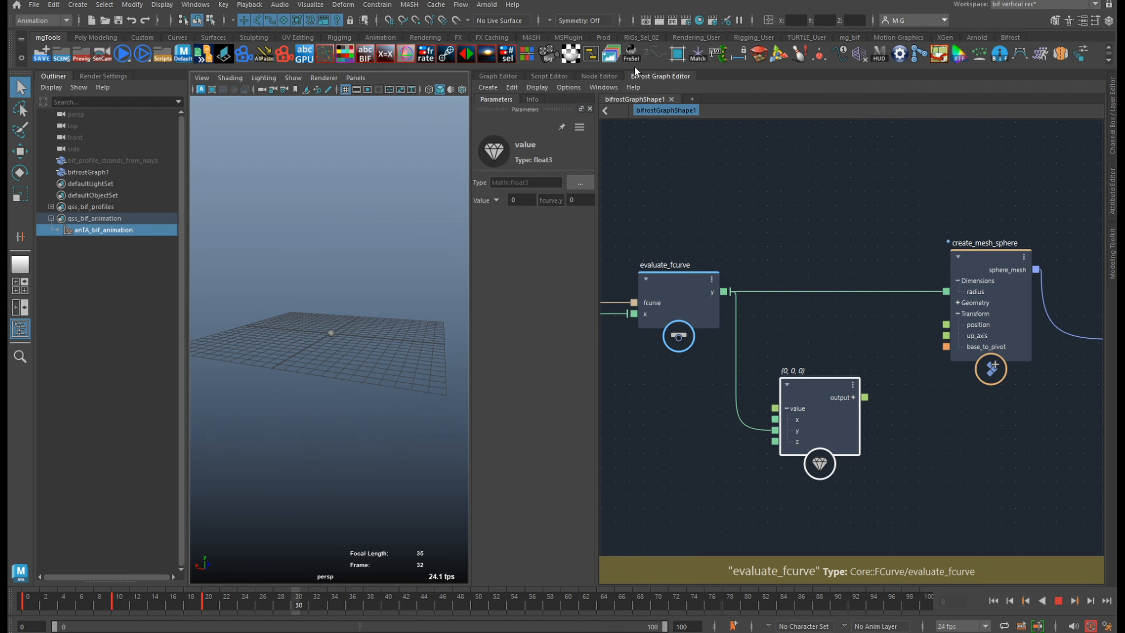
- Raise the first and last keys of anTA_bif_animation to about 2.7 in the Graph Editor
{"action": "left_click", "coordinate": [503, 76]}
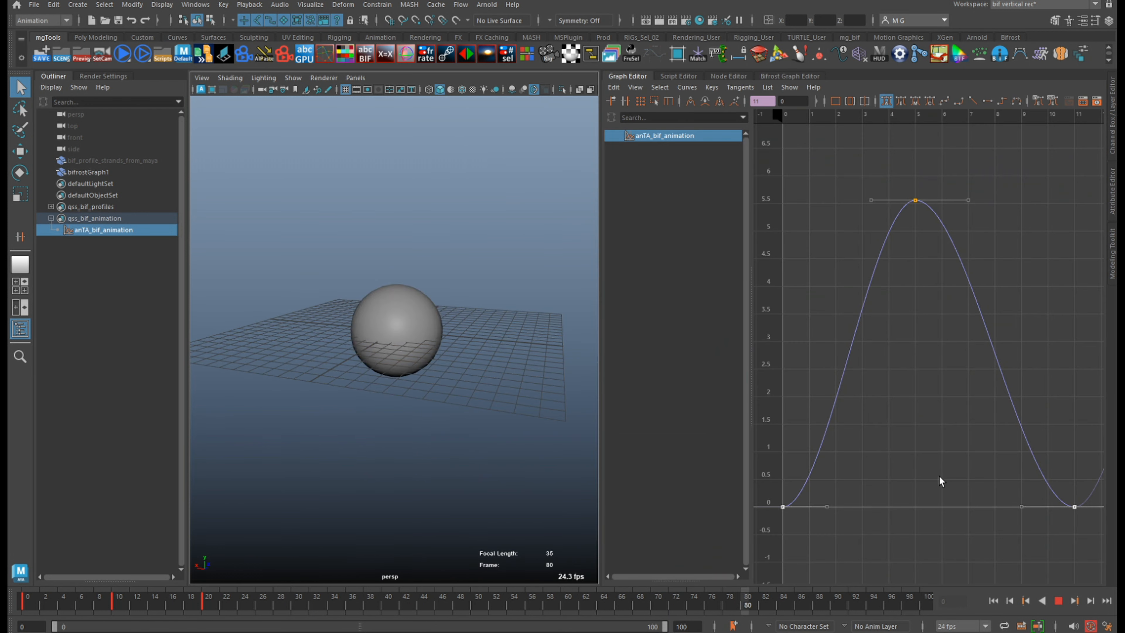
{"action": "scroll", "coordinate": [941, 482], "scroll_direction": "down", "scroll_amount": 5}
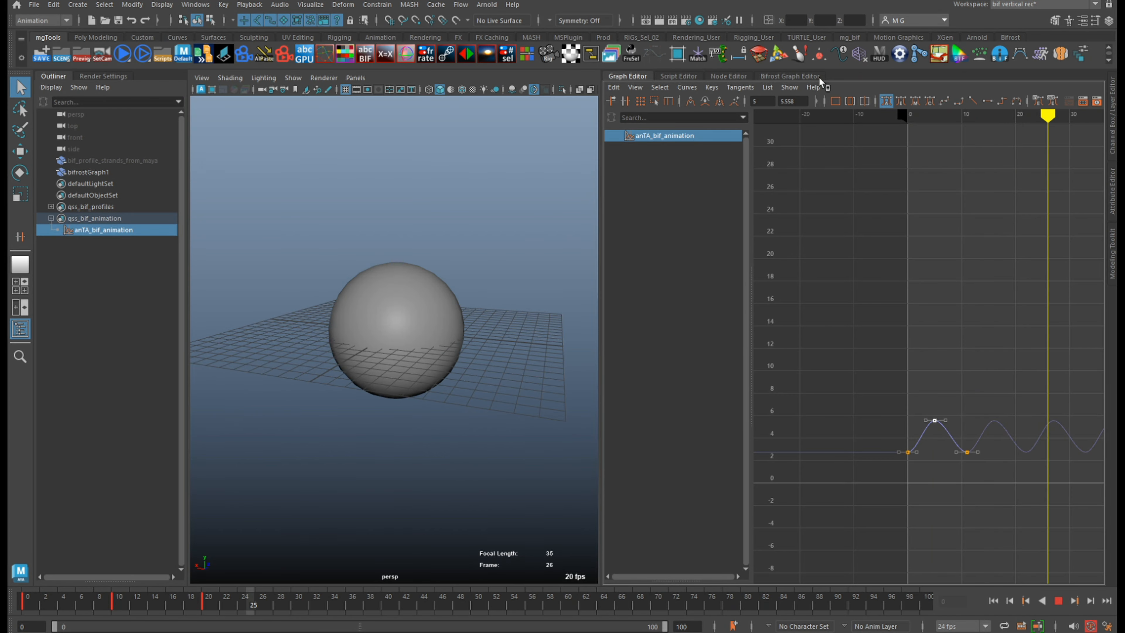
- In the Bifrost graph, reconnect the value output to create_mesh_sphere's position and remove the link to its radius
{"action": "left_click", "coordinate": [790, 76]}
{"action": "middle_click_drag", "start_coordinate": [899, 303], "coordinate": [938, 287]}
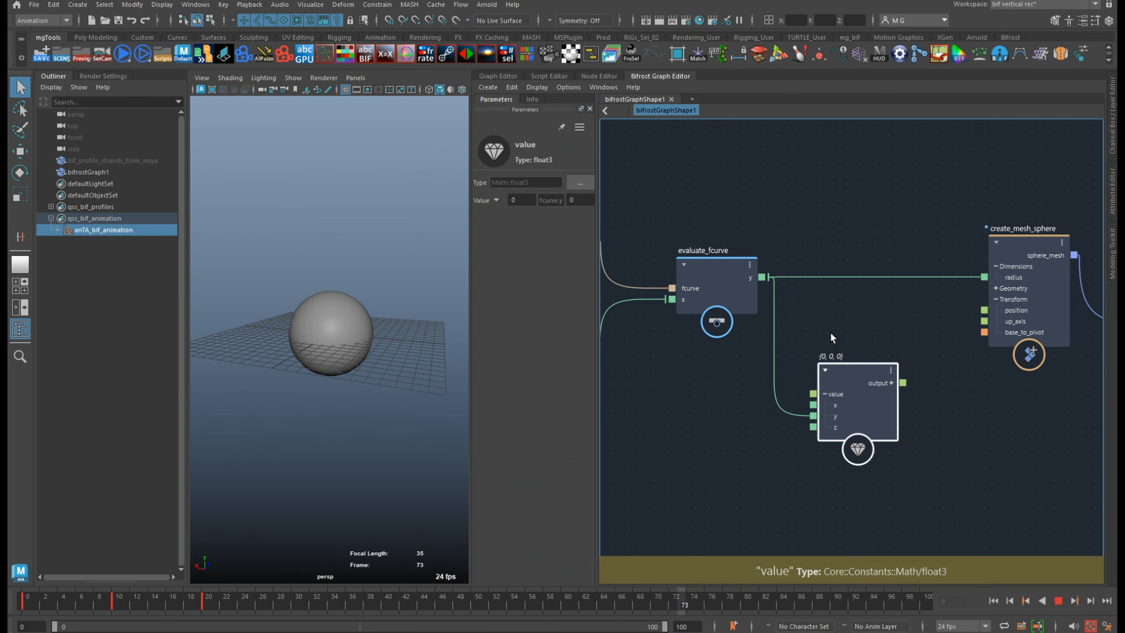
{"action": "left_click_drag", "start_coordinate": [903, 383], "coordinate": [984, 310]}
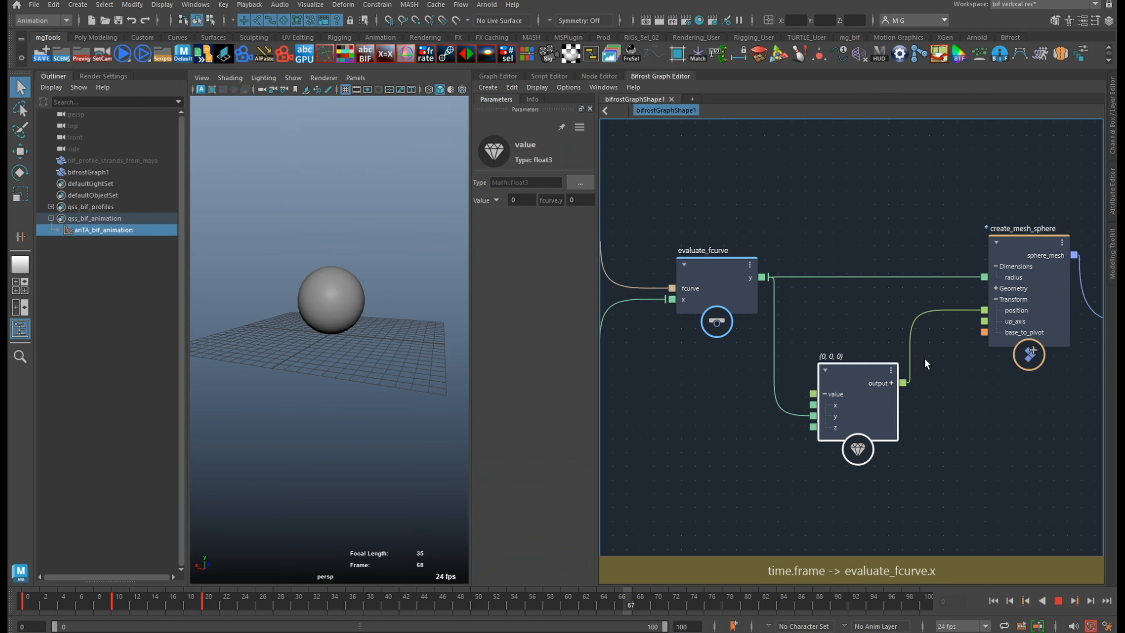
{"action": "left_click_drag", "start_coordinate": [907, 277], "coordinate": [926, 308]}
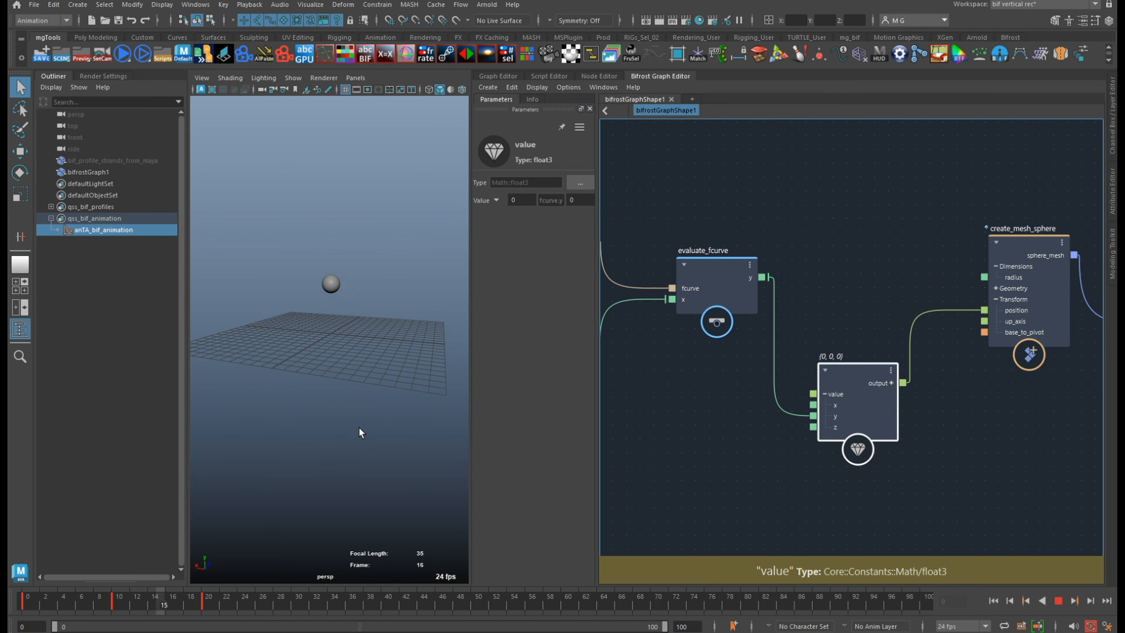
{"action": "middle_click_drag", "start_coordinate": [914, 386], "coordinate": [859, 382], "text": "alt"}
{"action": "right_click_drag", "start_coordinate": [853, 382], "coordinate": [781, 367], "text": "alt"}
{"action": "middle_click_drag", "start_coordinate": [838, 364], "coordinate": [833, 383], "text": "alt"}
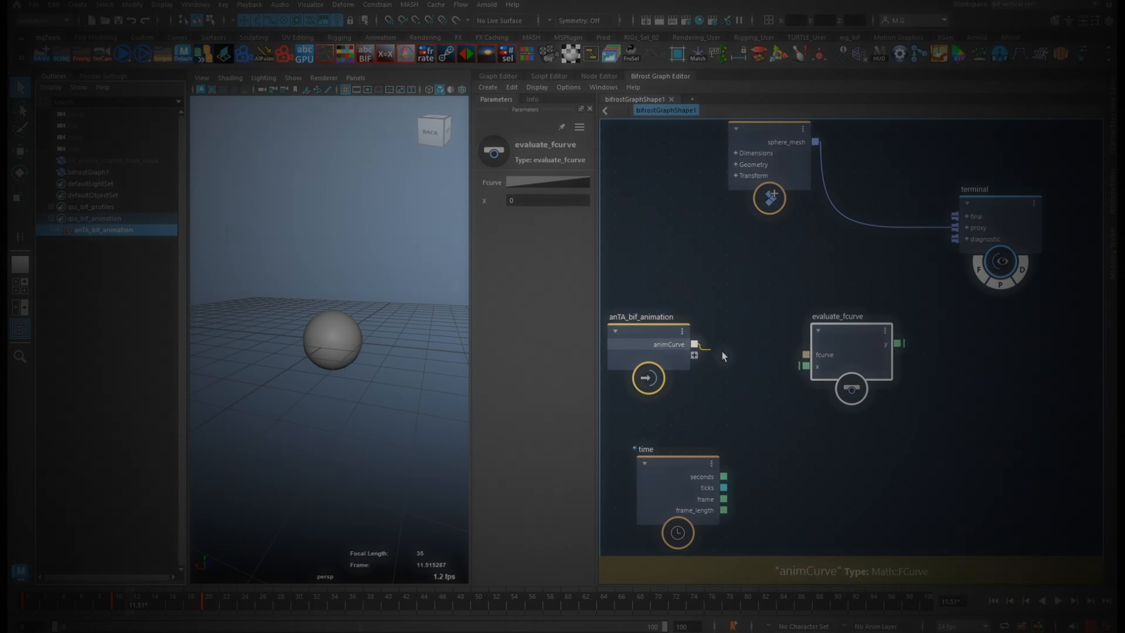
- Connect anTA_bif_animation's animCurve to evaluate_fcurve's fcurve and the time node's frame to its x input, and tidy the input nodes
{"action": "left_click_drag", "start_coordinate": [700, 351], "coordinate": [806, 357]}
{"action": "middle_click_drag", "start_coordinate": [713, 452], "coordinate": [775, 453], "text": "alt"}
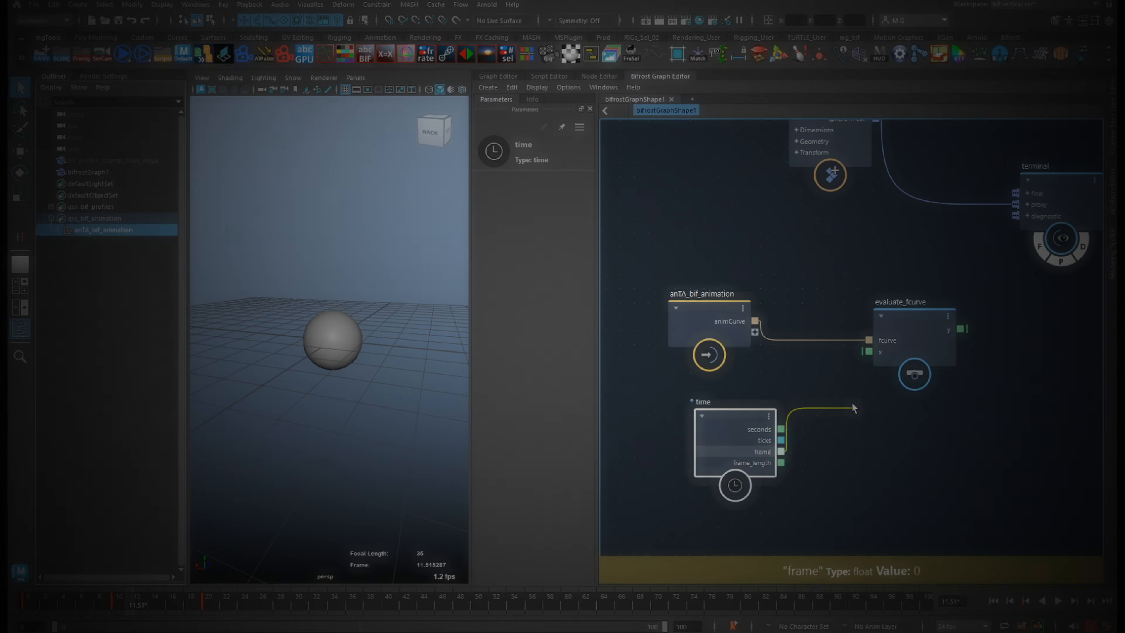
{"action": "left_click_drag", "start_coordinate": [854, 408], "coordinate": [869, 351]}
{"action": "middle_click_drag", "start_coordinate": [901, 386], "coordinate": [862, 393], "text": "alt"}
{"action": "right_click_drag", "start_coordinate": [861, 394], "coordinate": [824, 390], "text": "alt"}
{"action": "left_click_drag", "start_coordinate": [693, 339], "coordinate": [723, 314]}
{"action": "left_click_drag", "start_coordinate": [713, 437], "coordinate": [720, 428]}
- Move the terminal and create_mesh_sphere nodes aside to make room after evaluate_fcurve
{"action": "middle_click_drag", "start_coordinate": [914, 375], "coordinate": [892, 399], "text": "alt"}
{"action": "left_click_drag", "start_coordinate": [944, 279], "coordinate": [967, 270]}
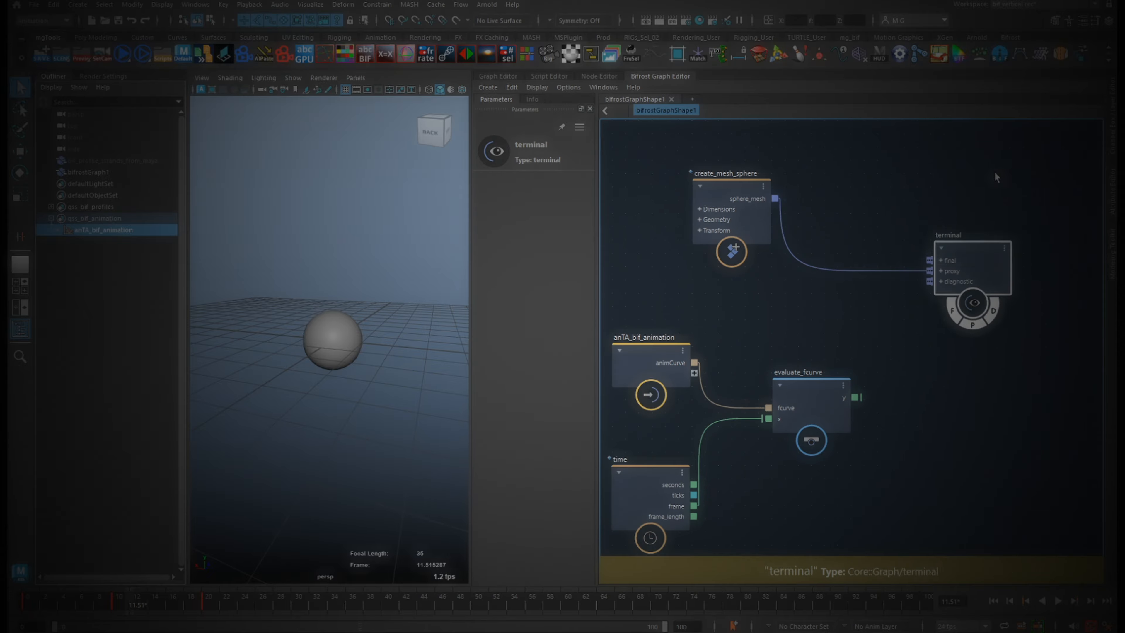
{"action": "left_click_drag", "start_coordinate": [999, 175], "coordinate": [748, 275]}
{"action": "left_click_drag", "start_coordinate": [731, 193], "coordinate": [970, 288]}
{"action": "right_click_drag", "start_coordinate": [882, 289], "coordinate": [833, 284], "text": "alt"}
- Expand create_mesh_sphere's Transform ports and create a float3 value node feeding its position, placed beside the sphere node
{"action": "left_click", "coordinate": [907, 309]}
{"action": "right_click", "coordinate": [910, 318]}
{"action": "left_click", "coordinate": [927, 342]}
{"action": "left_click_drag", "start_coordinate": [930, 275], "coordinate": [985, 257]}
{"action": "left_click_drag", "start_coordinate": [808, 319], "coordinate": [884, 309]}
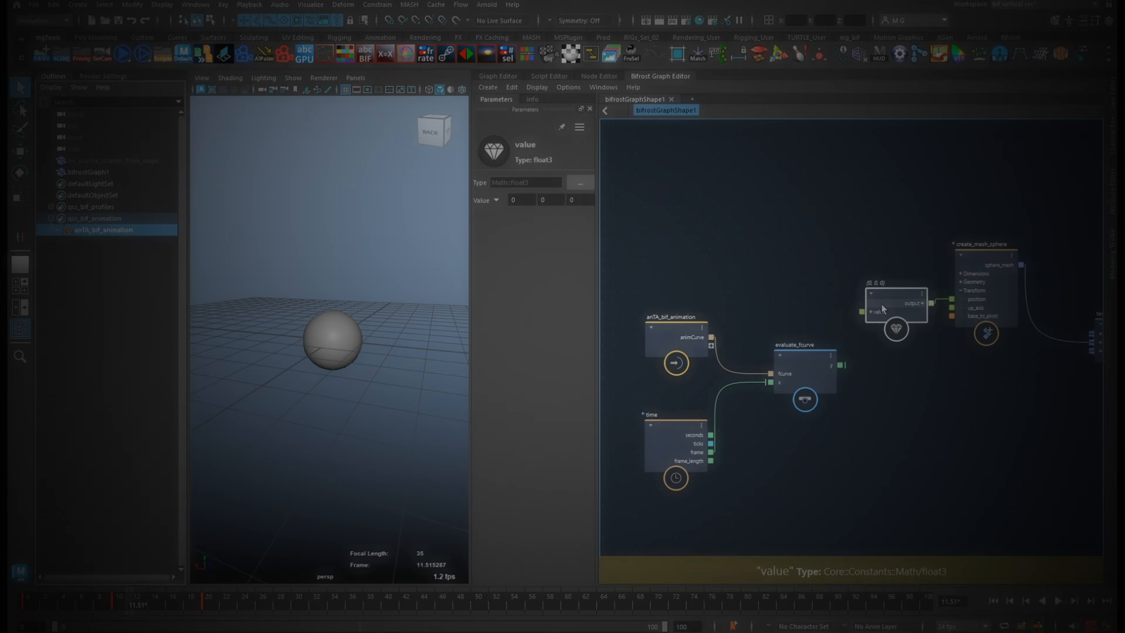
- Expand the value node into x, y and z, and connect evaluate_fcurve's y output to its y input
{"action": "left_click", "coordinate": [871, 312]}
{"action": "middle_click_drag", "start_coordinate": [828, 341], "coordinate": [903, 337], "text": "alt"}
{"action": "left_click_drag", "start_coordinate": [924, 310], "coordinate": [753, 470]}
{"action": "left_click", "coordinate": [881, 339]}
{"action": "left_click_drag", "start_coordinate": [876, 368], "coordinate": [947, 322]}
{"action": "middle_click_drag", "start_coordinate": [998, 412], "coordinate": [965, 447], "text": "alt"}
- Frame the sphere and grid in the viewport, rewind to frame 0 and play the animation to examine the vertical motion
{"action": "right_click_drag", "start_coordinate": [443, 355], "coordinate": [405, 373], "text": "alt"}
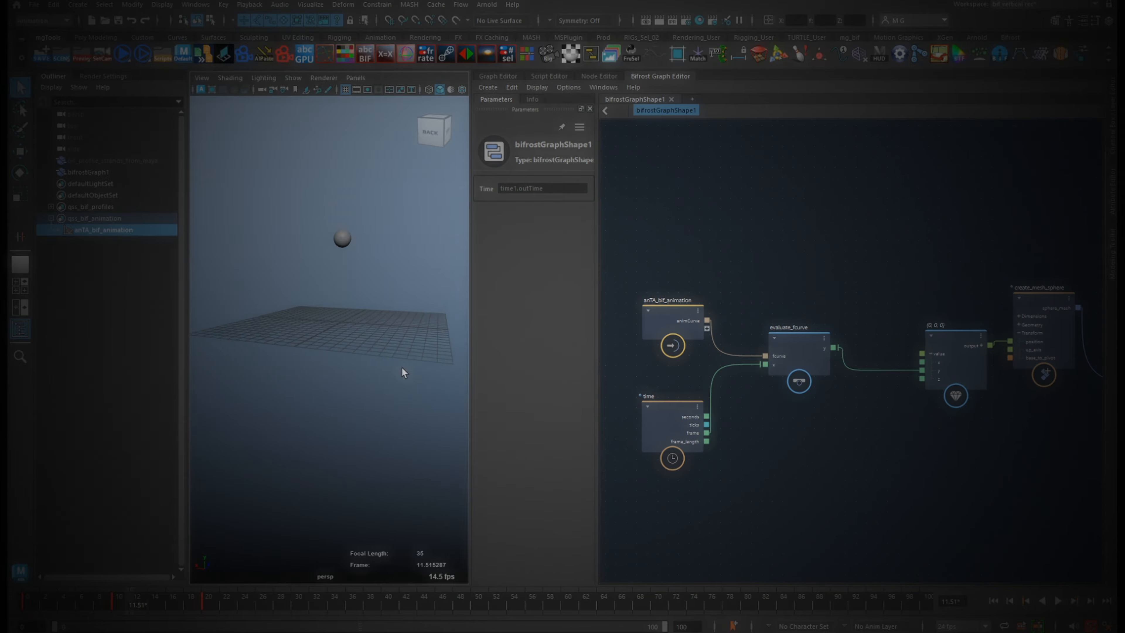
{"action": "left_click_drag", "start_coordinate": [404, 373], "coordinate": [395, 392], "text": "alt"}
{"action": "left_click_drag", "start_coordinate": [133, 604], "coordinate": [13, 613]}
{"action": "key", "text": "alt+v"}
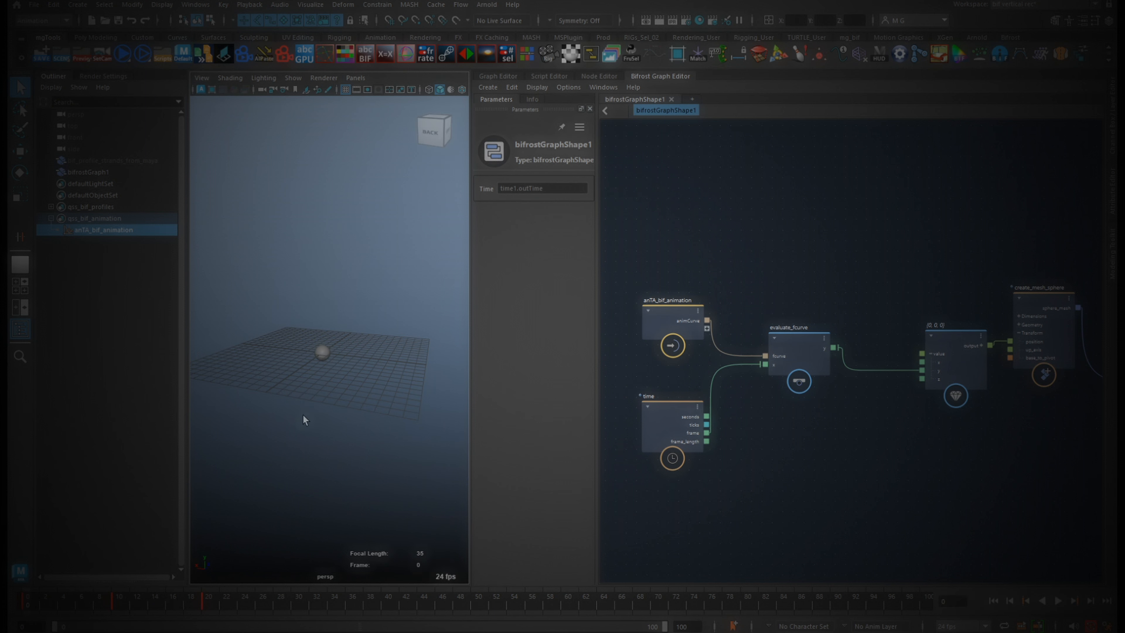
- Show anTA_bif_animation in the Graph Editor and set its post infinity to Cycle
{"action": "left_click", "coordinate": [498, 76]}
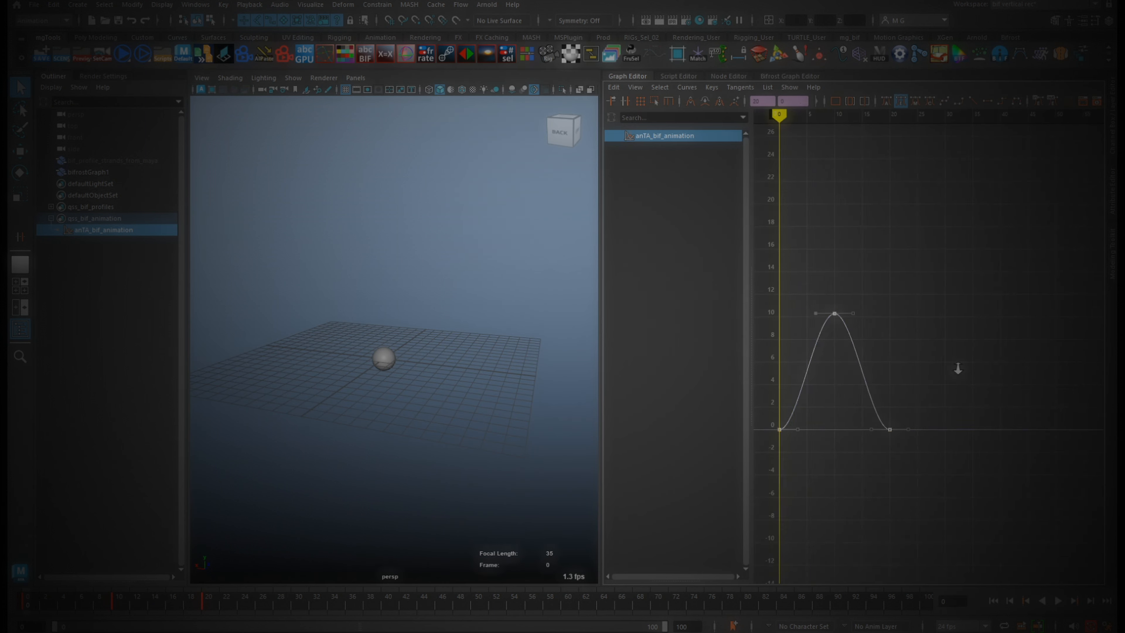
{"action": "right_click_drag", "start_coordinate": [958, 369], "coordinate": [939, 374], "text": "alt"}
{"action": "left_click", "coordinate": [692, 91]}
{"action": "mouse_move", "coordinate": [706, 120]}
{"action": "left_click", "coordinate": [835, 120]}
{"action": "key", "text": "f"}
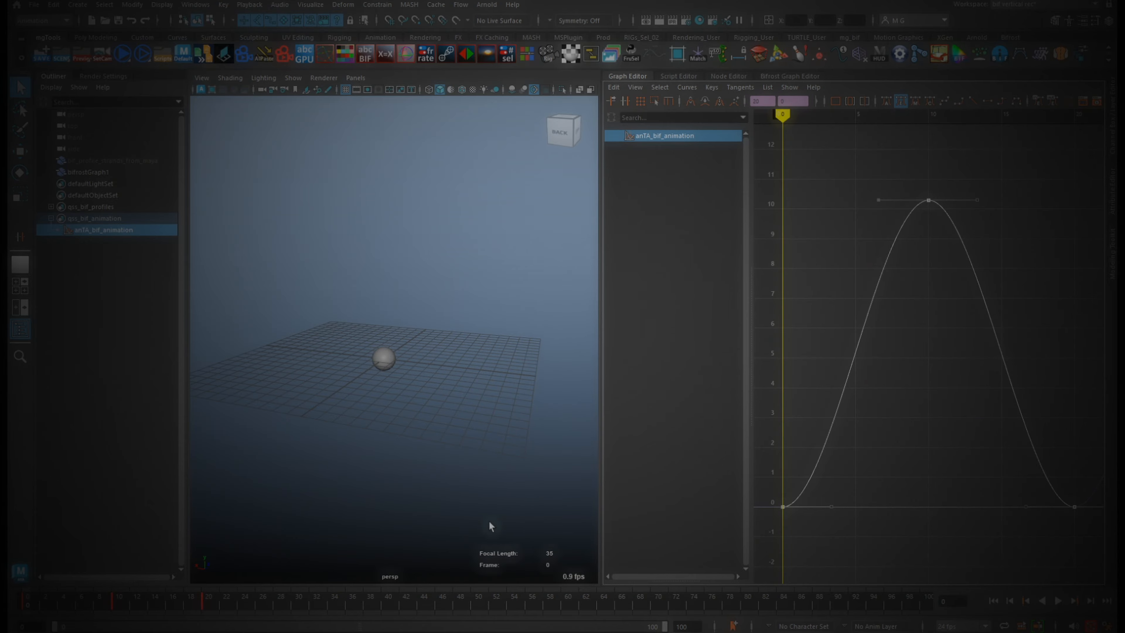
- Lower the curve's peak key at frame 10 to a value of about 2.6
{"action": "right_click_drag", "start_coordinate": [1001, 355], "coordinate": [904, 355], "text": "alt"}
{"action": "middle_click_drag", "start_coordinate": [1015, 351], "coordinate": [804, 358], "text": "alt"}
{"action": "key", "text": "a"}
{"action": "right_click_drag", "start_coordinate": [888, 384], "coordinate": [829, 385], "text": "alt"}
{"action": "left_click", "coordinate": [896, 349]}
{"action": "middle_click_drag", "start_coordinate": [919, 270], "coordinate": [919, 314], "text": "shift"}
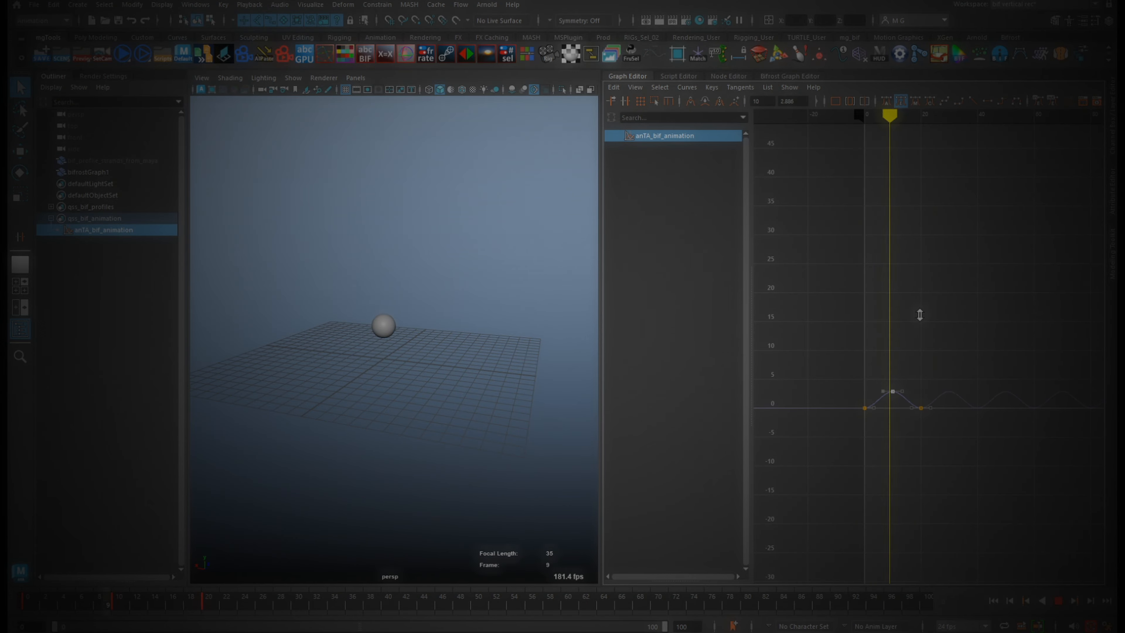
- Move the curve's peak key to frame 5 and its last key to frame 11
{"action": "key", "text": "a"}
{"action": "middle_click_drag", "start_coordinate": [914, 362], "coordinate": [841, 362], "text": "shift"}
{"action": "left_click", "coordinate": [1075, 507]}
{"action": "middle_click_drag", "start_coordinate": [1028, 432], "coordinate": [897, 432], "text": "shift"}
- Switch the curve's keys to Auto tangents and raise its peak key
{"action": "left_click", "coordinate": [823, 346]}
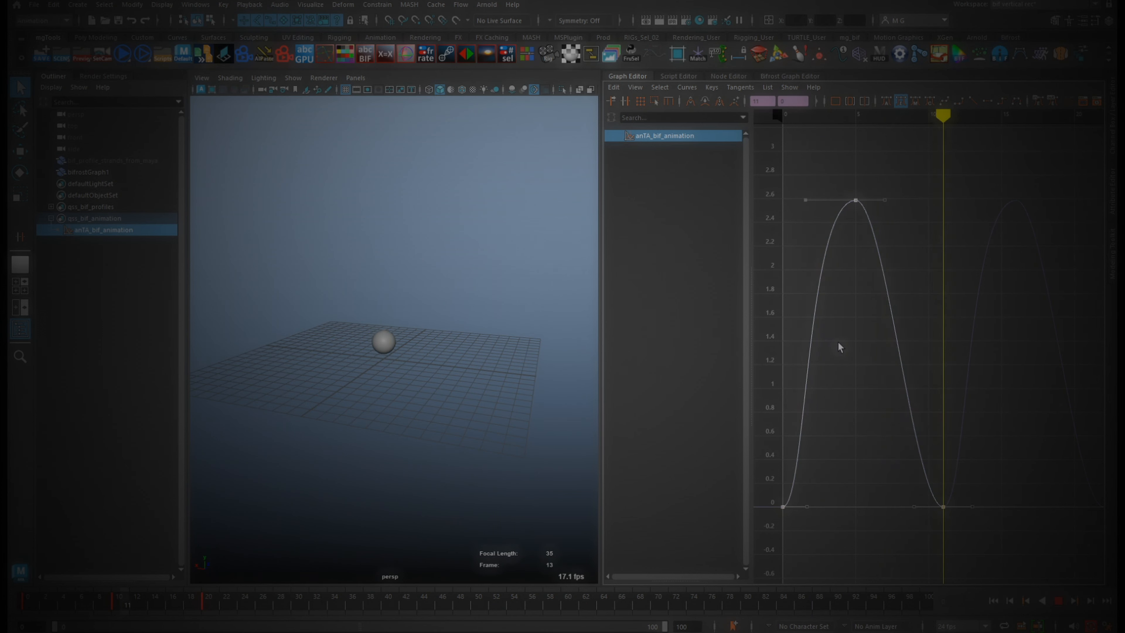
{"action": "left_click", "coordinate": [887, 101]}
{"action": "right_click_drag", "start_coordinate": [899, 337], "coordinate": [830, 337], "text": "alt"}
{"action": "left_click", "coordinate": [891, 309]}
{"action": "middle_click_drag", "start_coordinate": [891, 310], "coordinate": [891, 202], "text": "shift"}
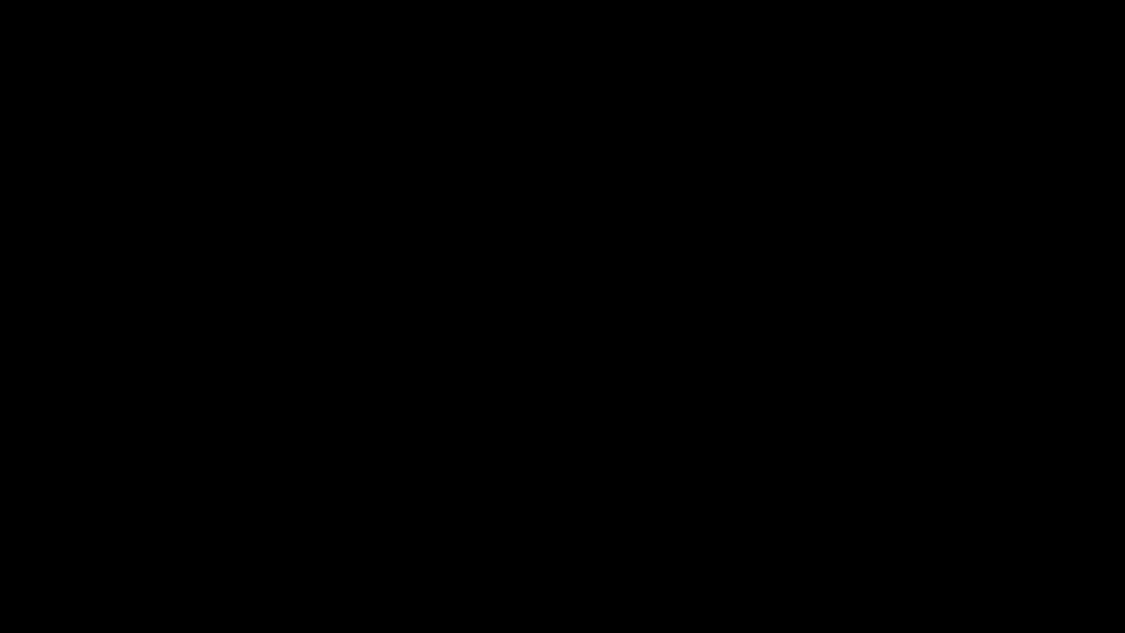